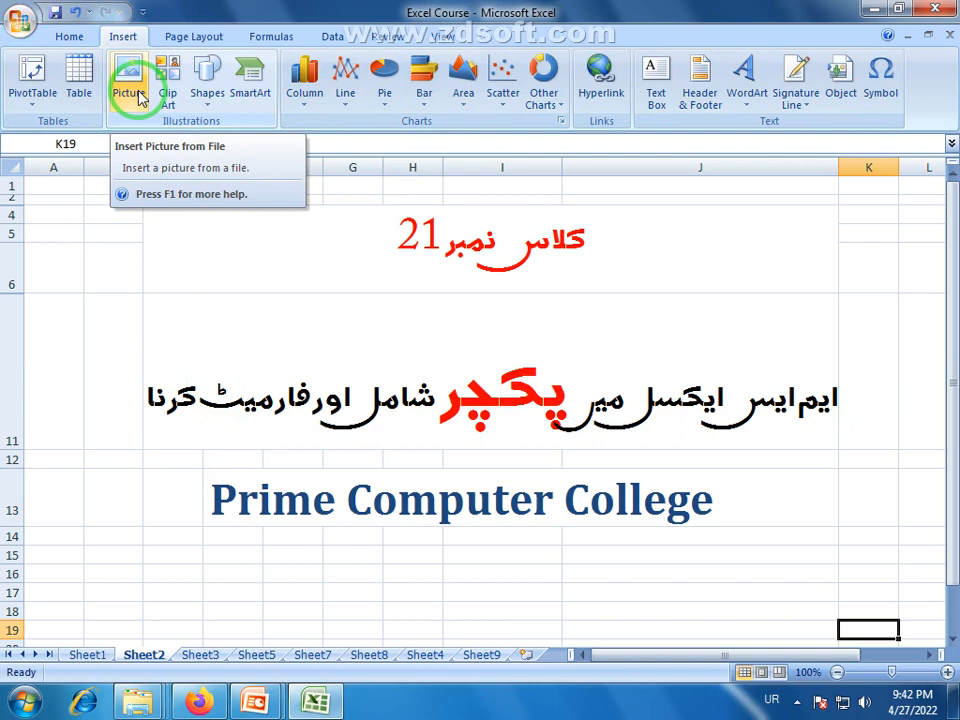
- Examine how the college logo picture is placed beside the DAILY BALANCE SHEET title on Sheet8
click(468, 655)
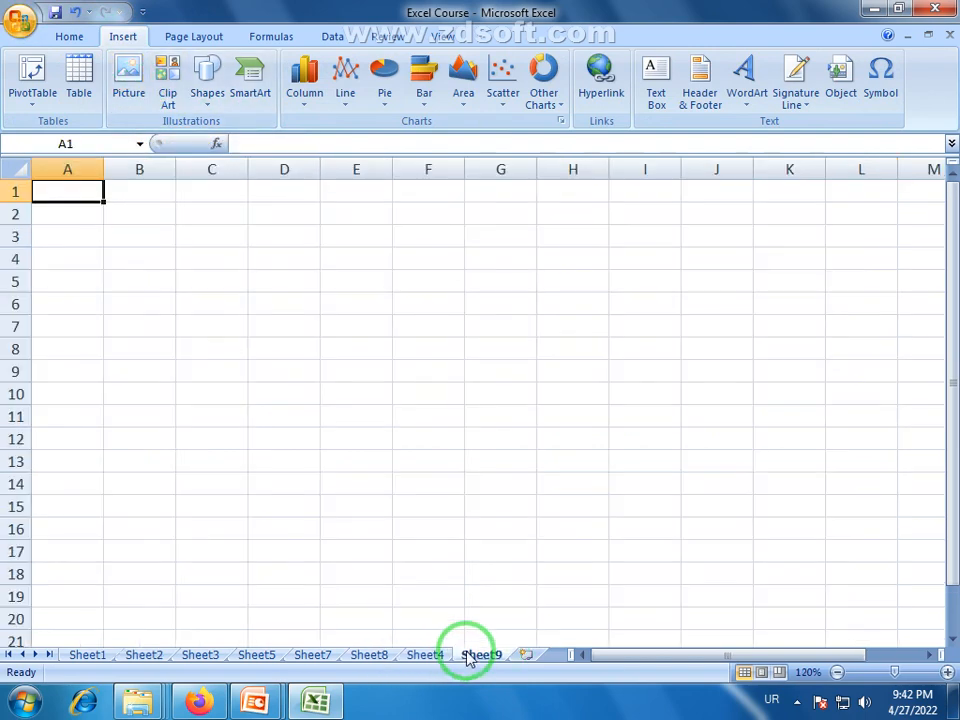
click(366, 655)
click(263, 563)
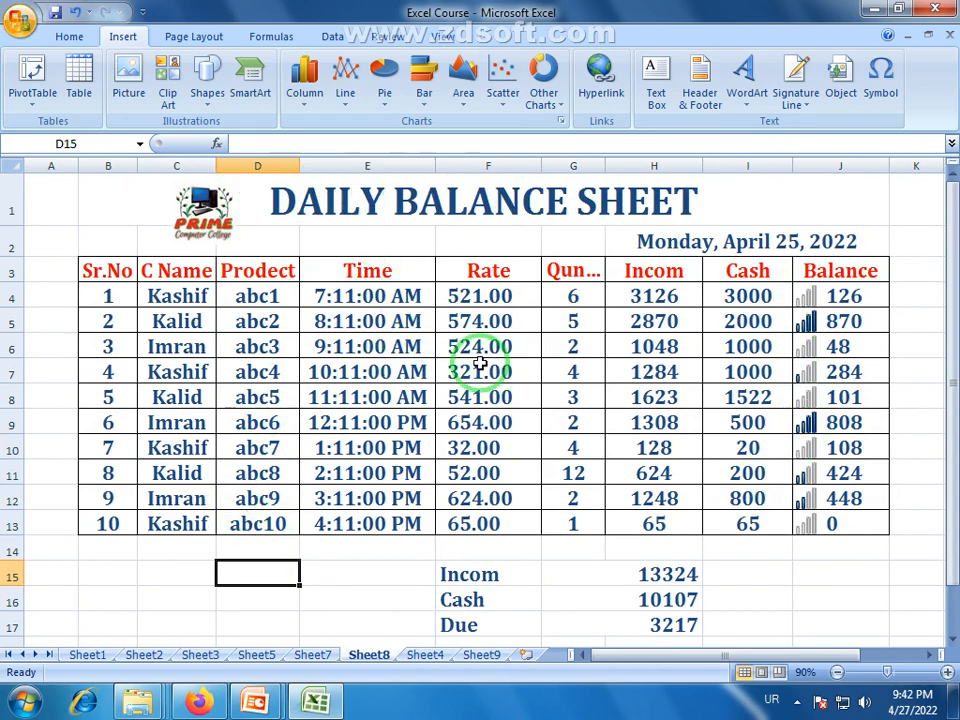
click(203, 210)
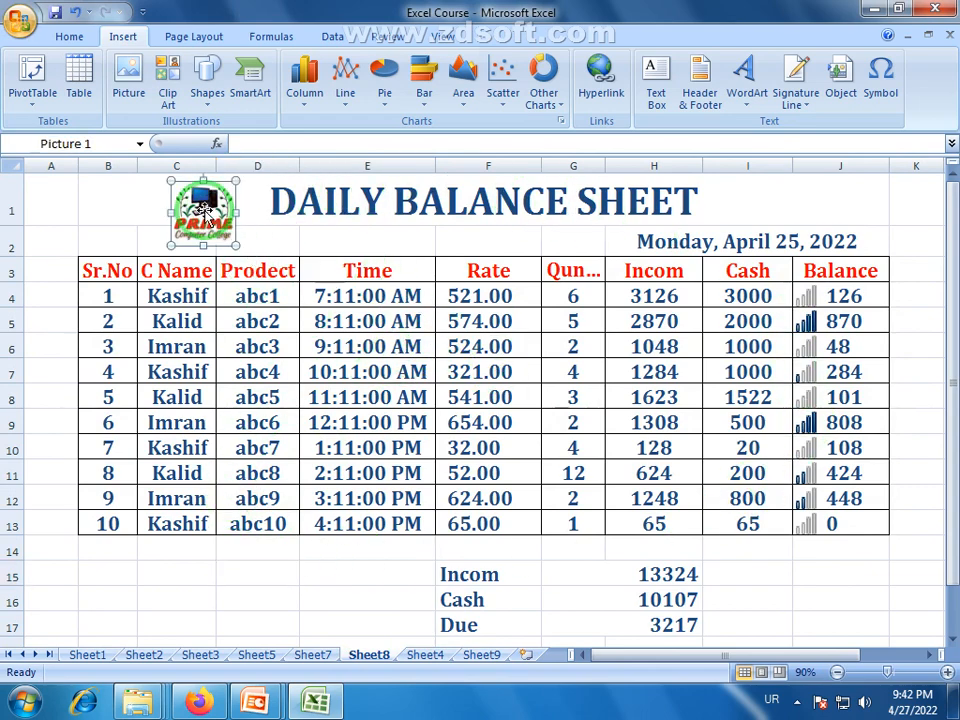
click(145, 231)
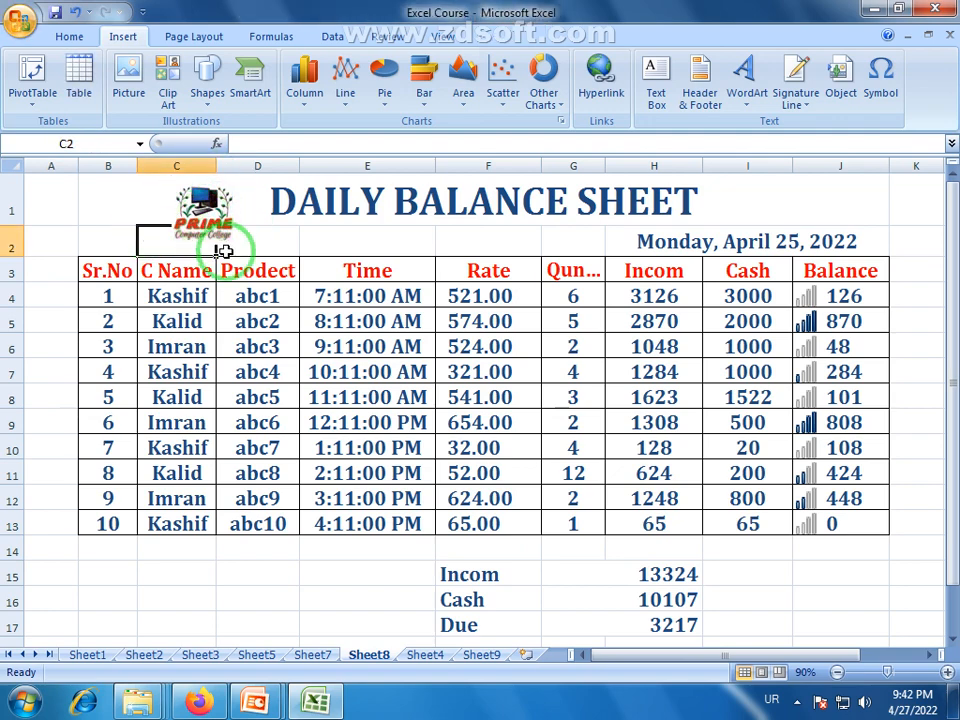
click(69, 594)
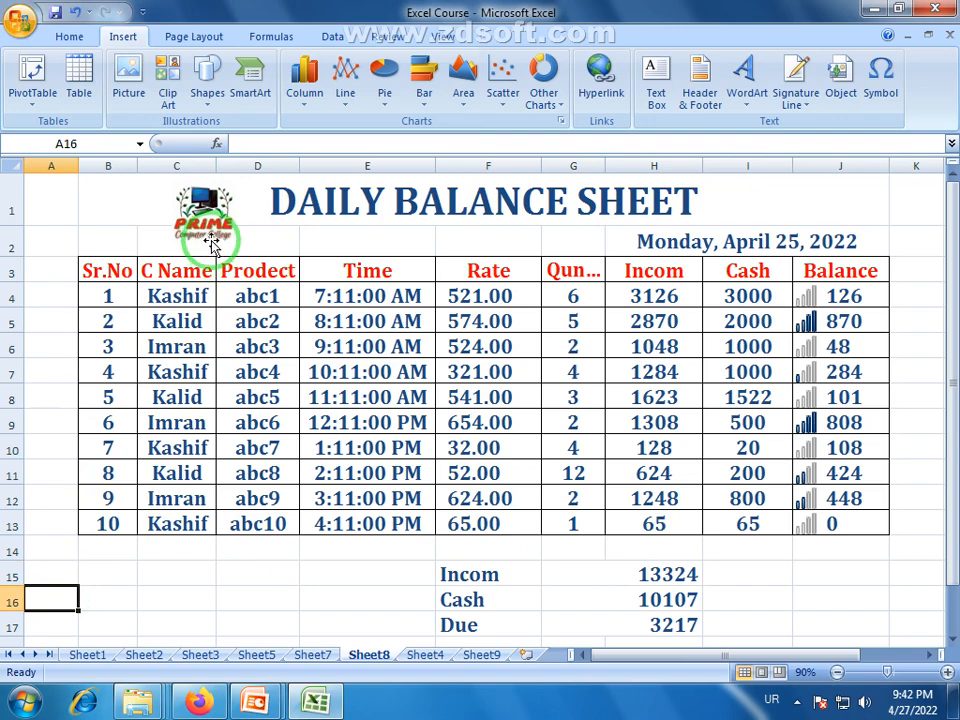
- Insert the Penguins picture from the Sample Pictures folder into the empty Sheet9
click(485, 657)
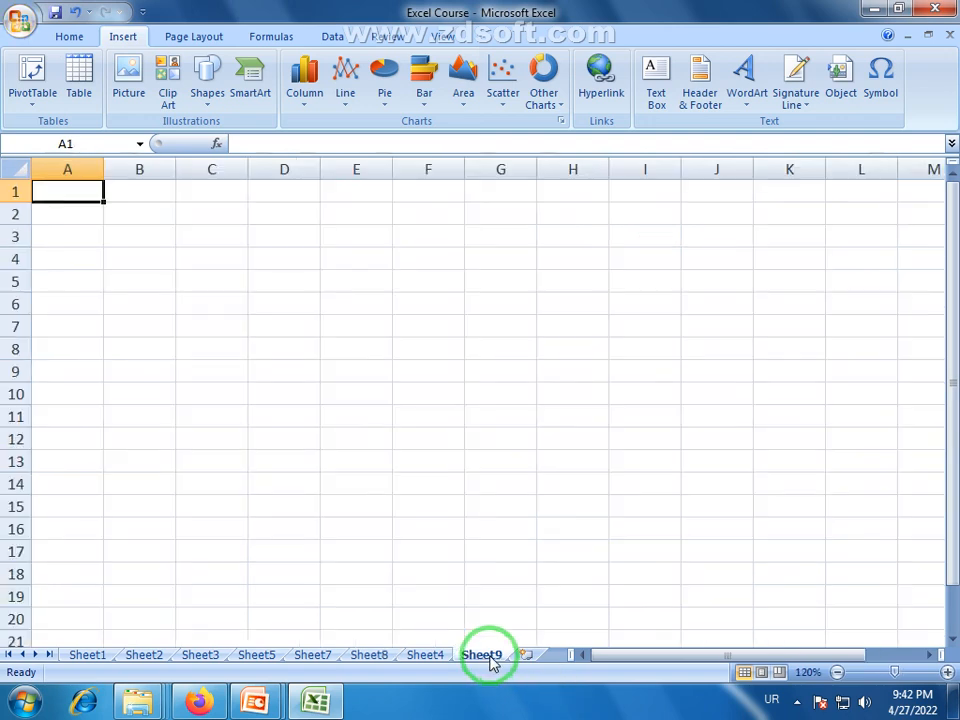
click(131, 77)
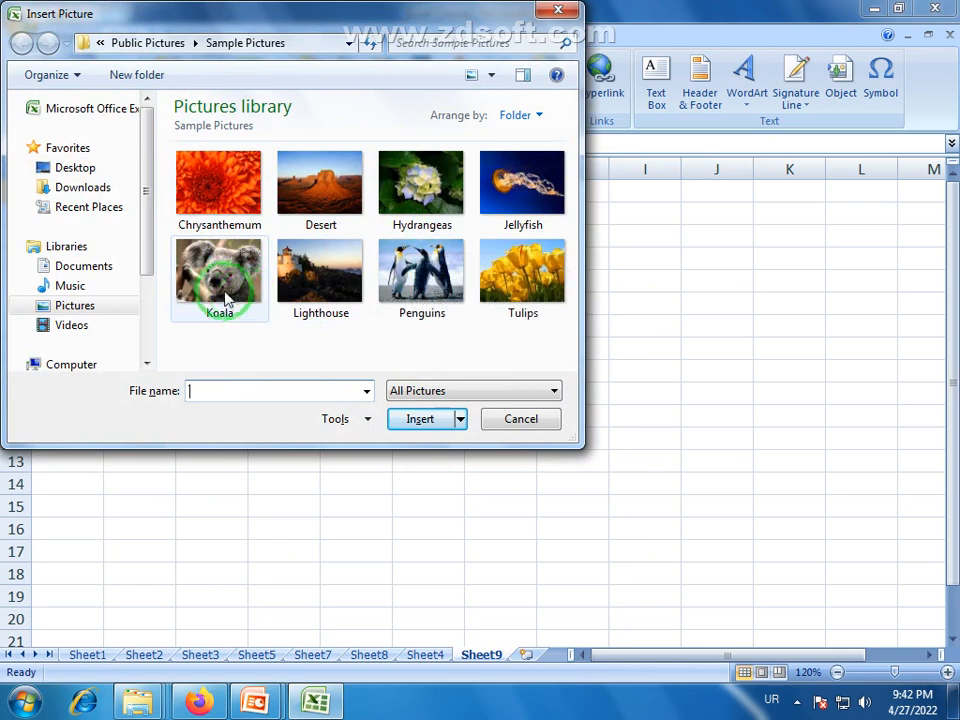
click(405, 292)
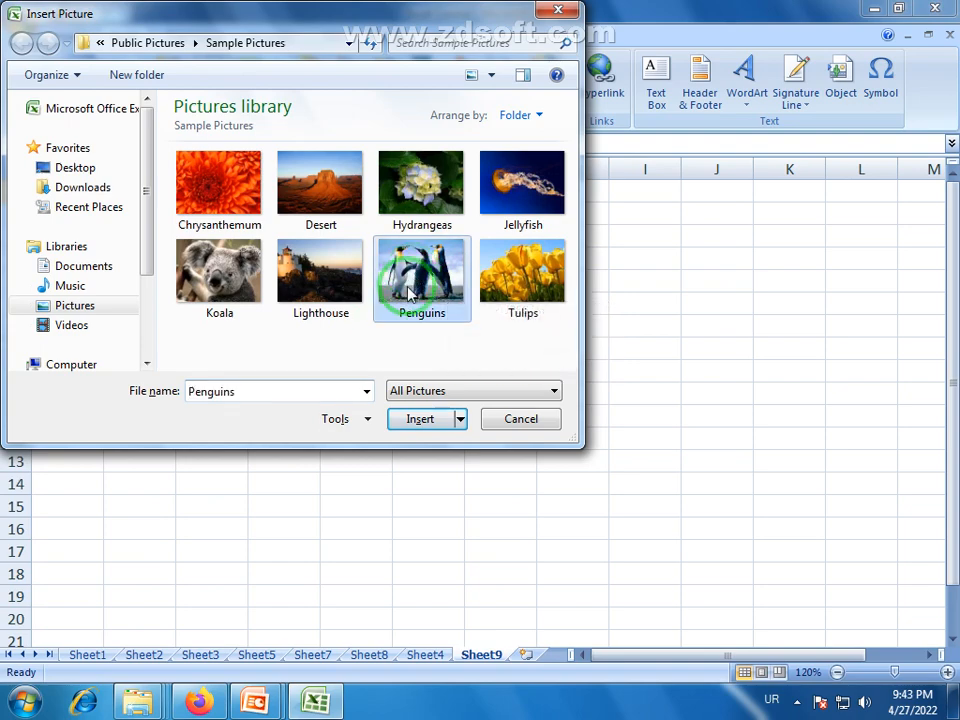
click(428, 421)
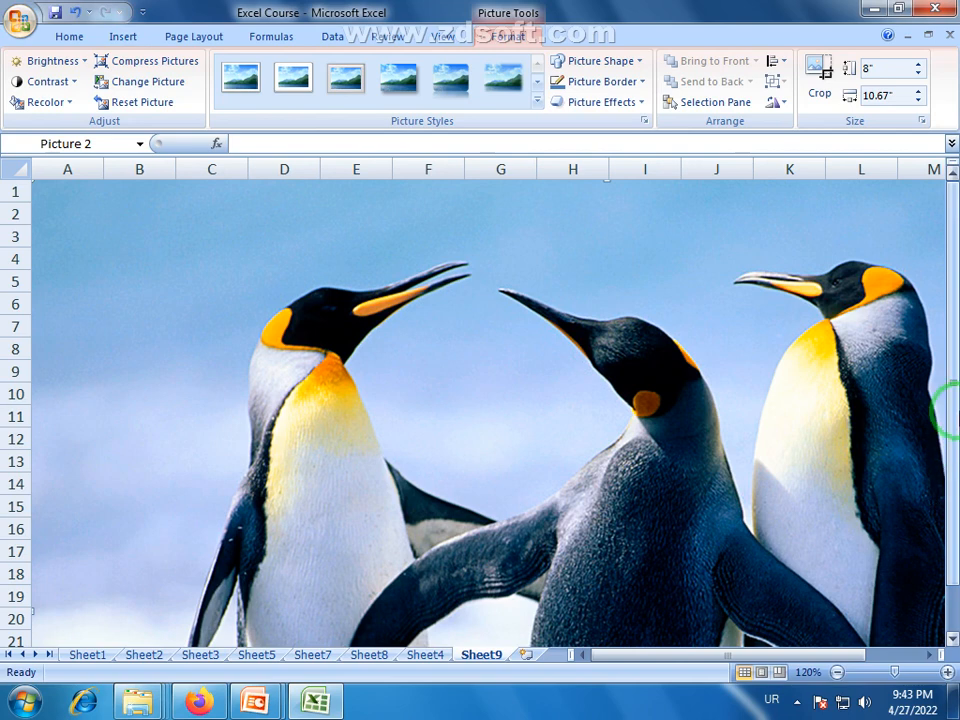
- Shrink the penguins picture by its corner to about 3.7" high and 4.88" wide
drag(958, 403, 955, 538)
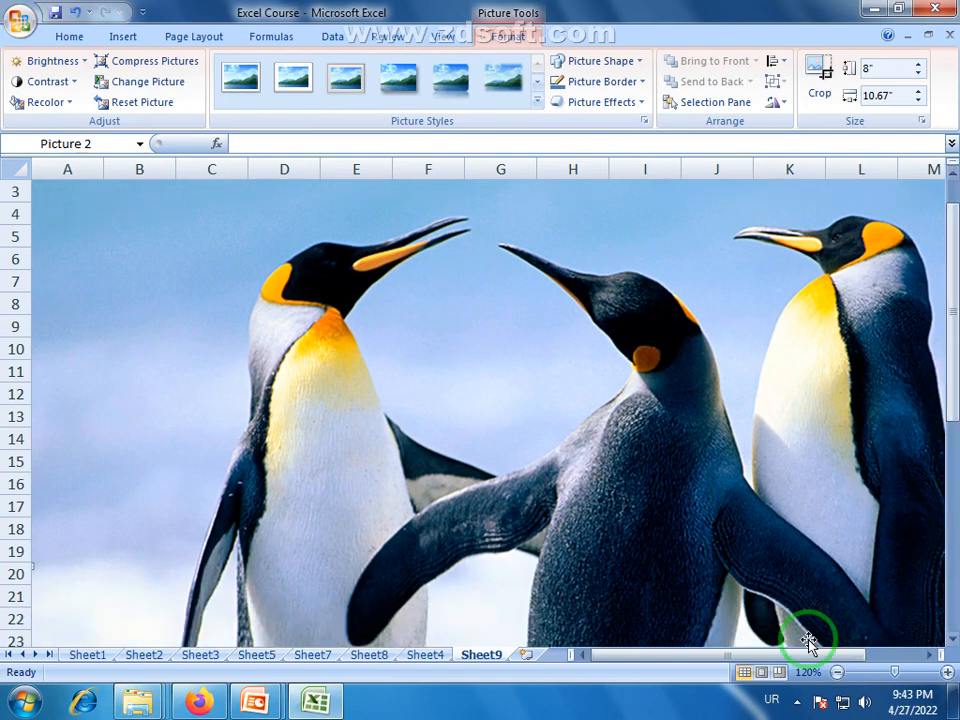
drag(801, 657, 926, 660)
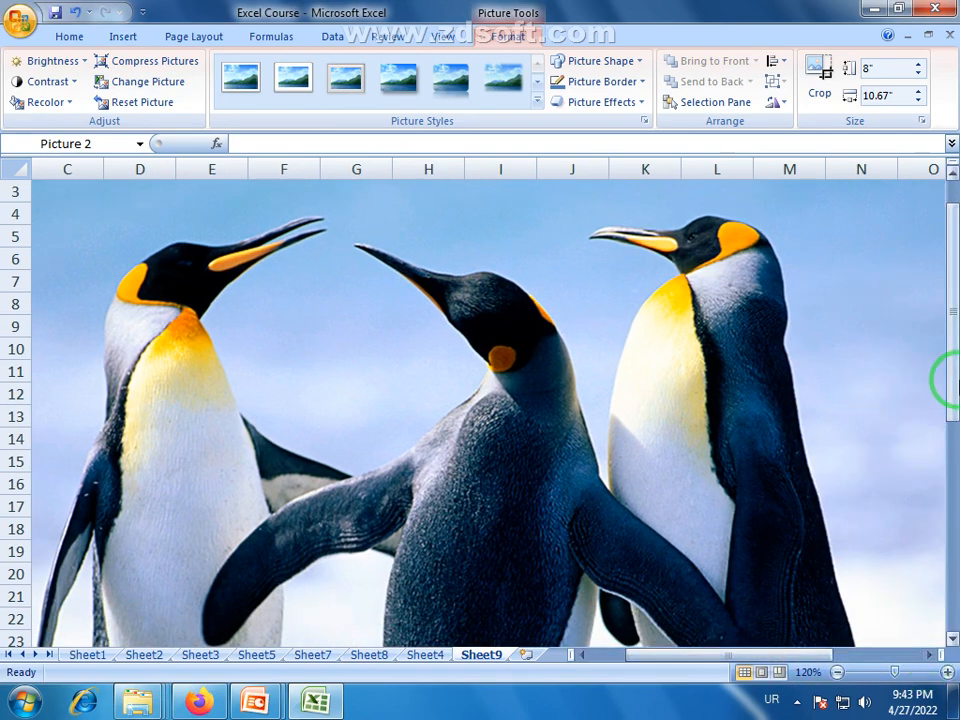
click(837, 672)
click(837, 672)
click(837, 672)
click(837, 672)
click(837, 672)
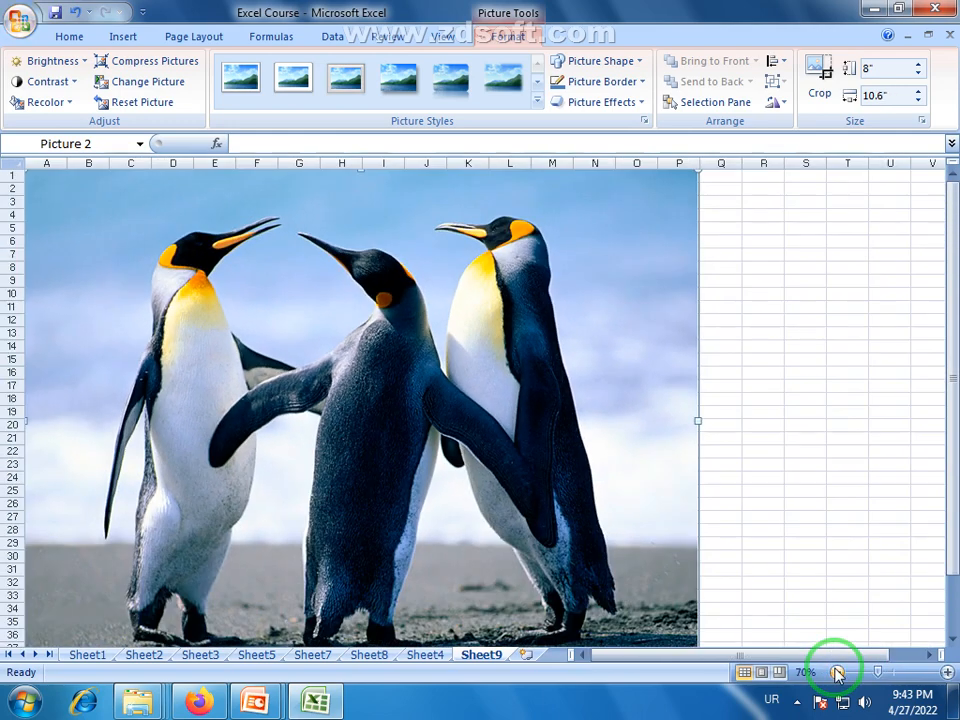
click(837, 672)
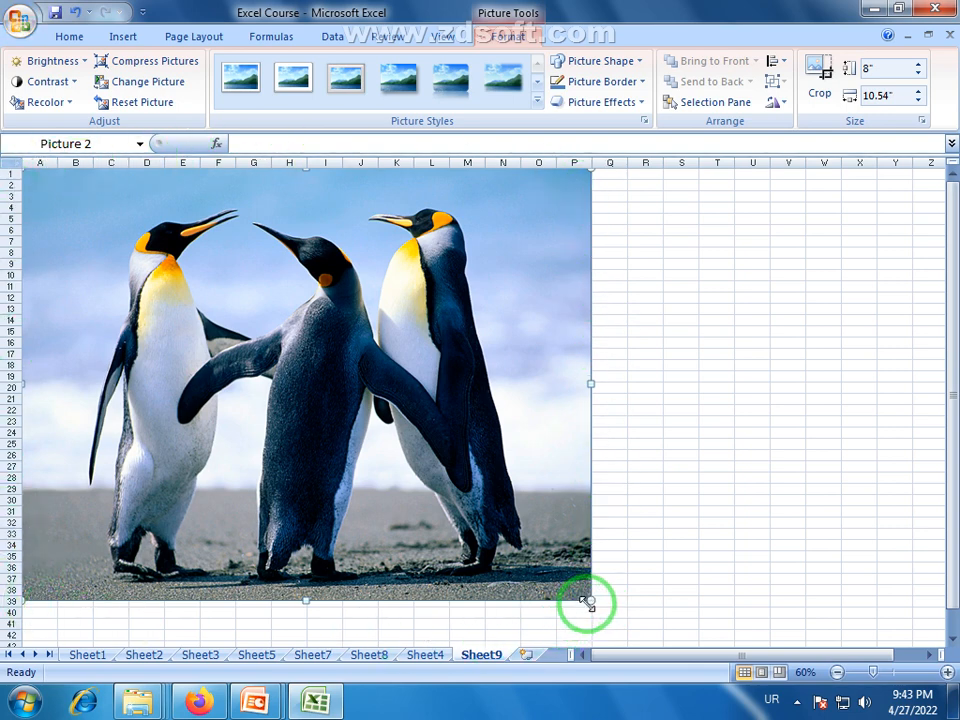
drag(588, 601, 286, 356)
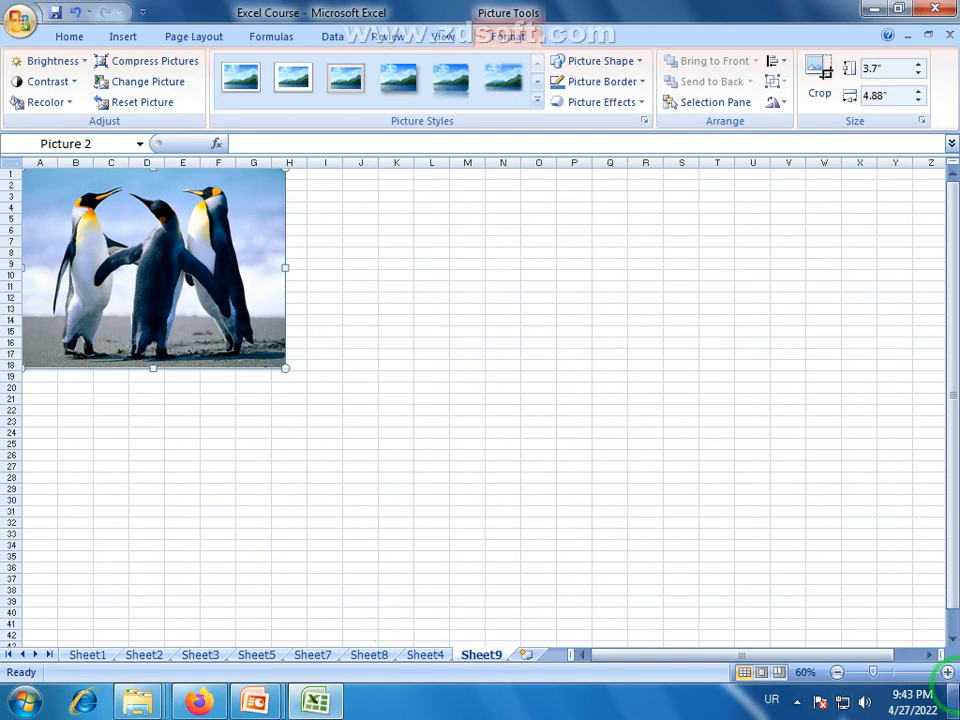
- Move the penguins picture away from the sheet's corner so it covers about columns G to N and rows 4 to 21
click(947, 672)
click(947, 672)
click(947, 672)
click(947, 672)
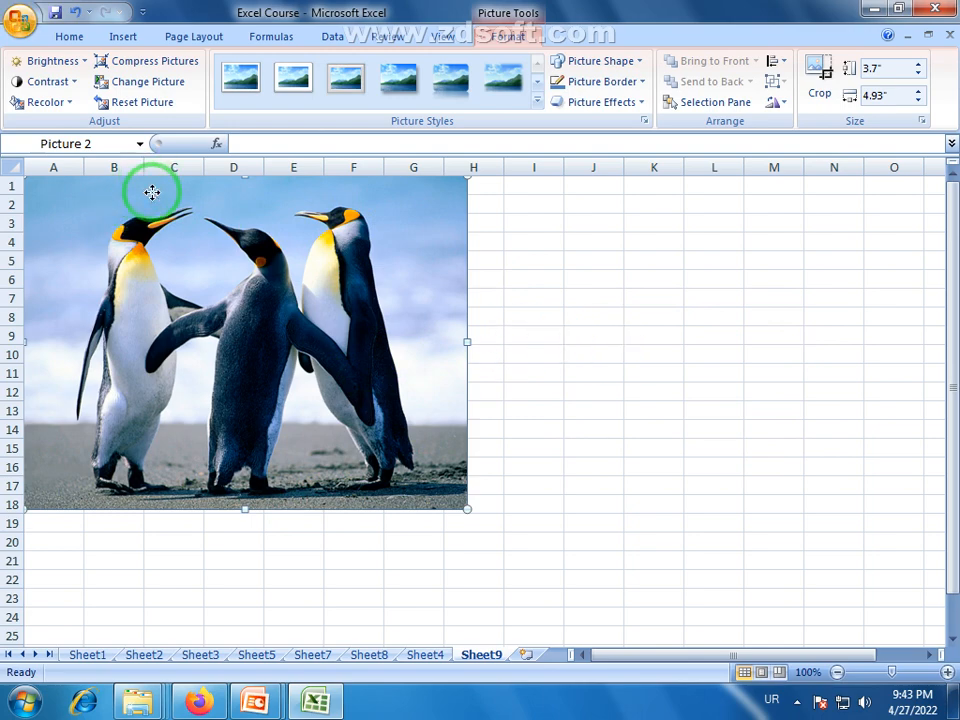
drag(152, 192, 520, 250)
mouse_move(570, 272)
mouse_down()
mouse_move(531, 279)
mouse_move(553, 272)
mouse_up()
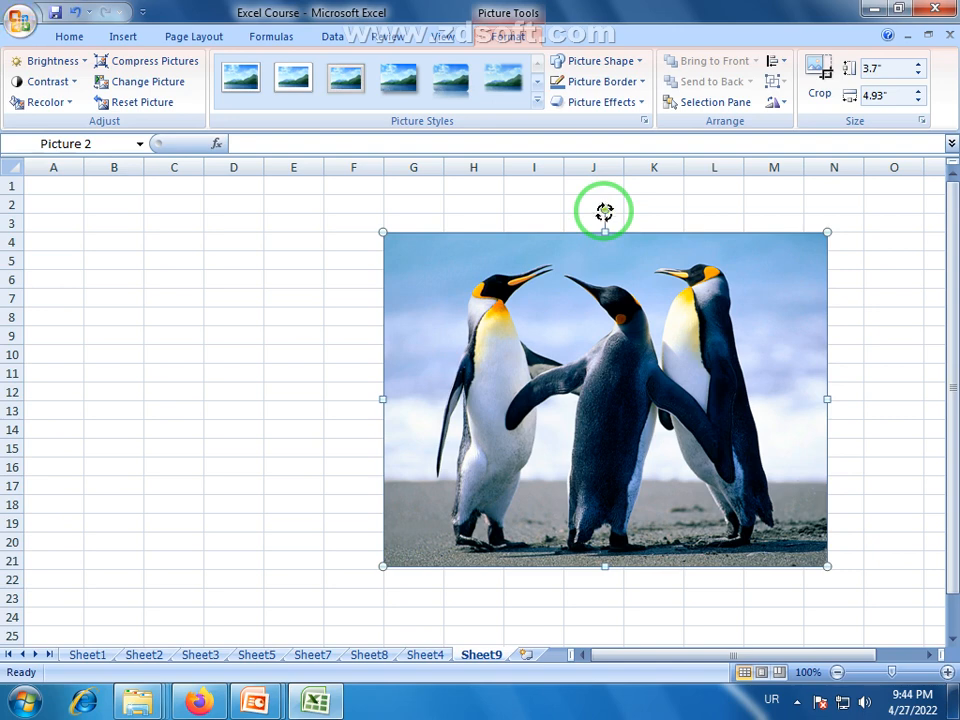
- Rotate the penguins picture slightly counterclockwise and undo the rotation
drag(604, 211, 572, 219)
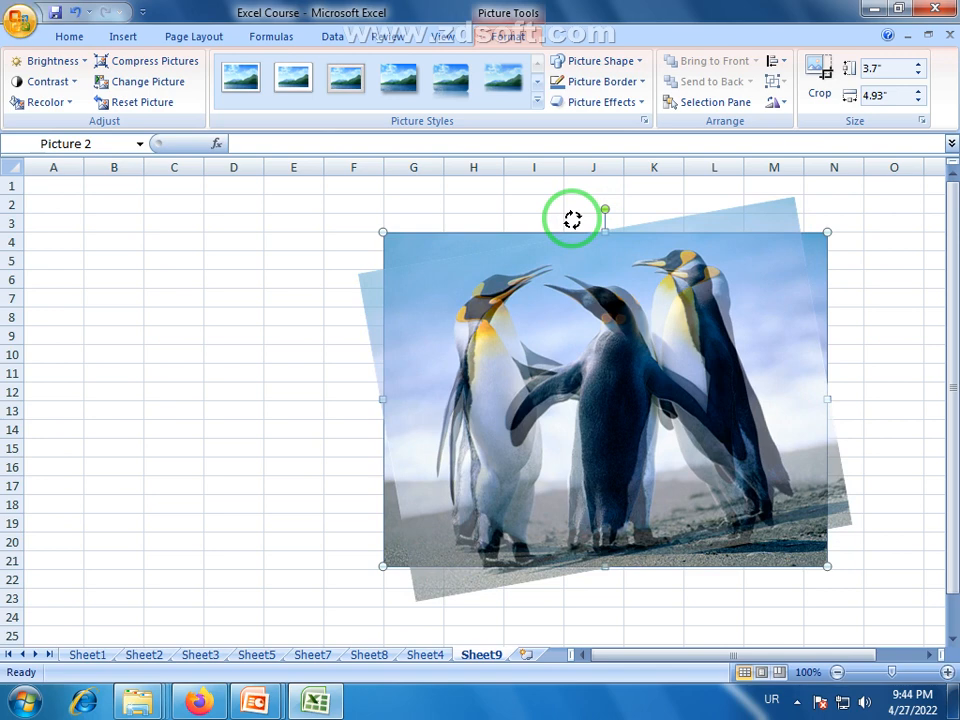
drag(572, 219, 571, 213)
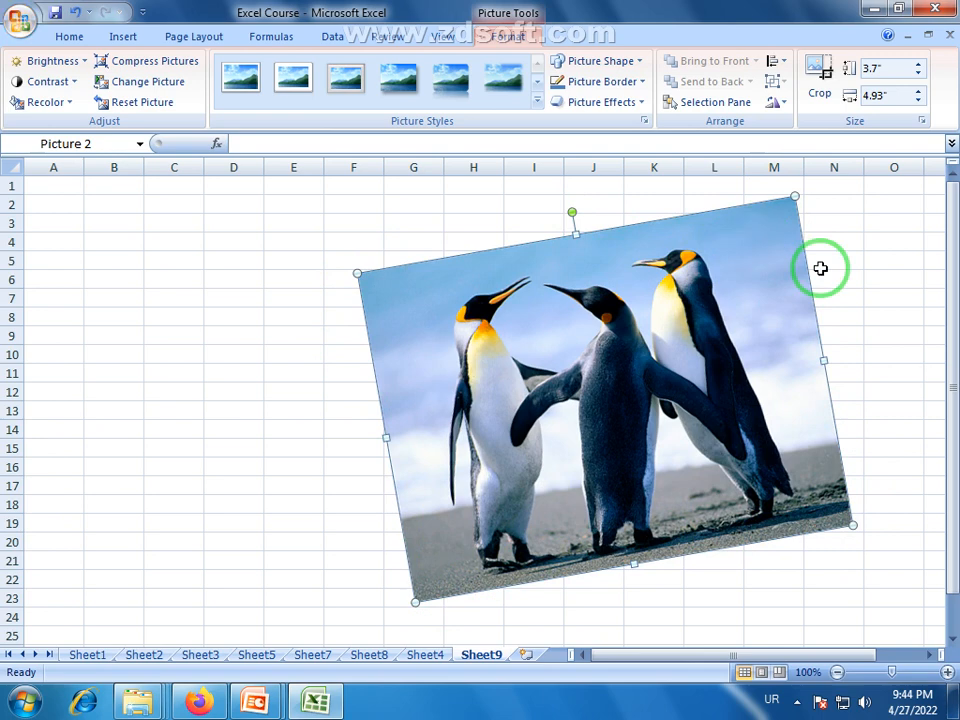
key(ctrl+z)
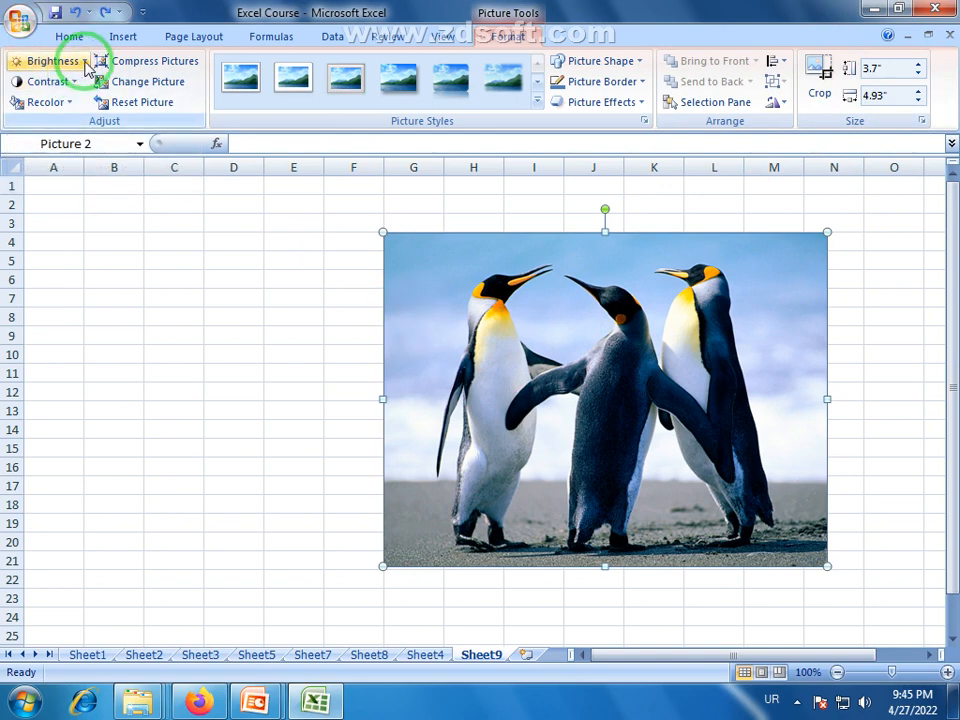
- Set the penguins picture's brightness to 0 % (Normal) and preview the contrast levels without choosing one
click(88, 66)
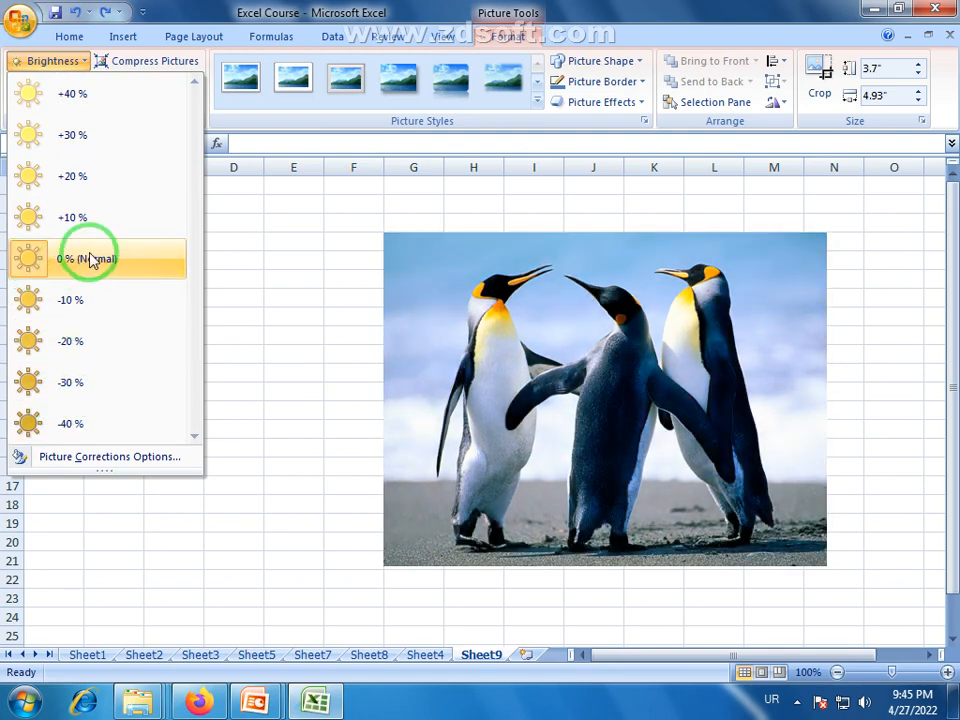
click(90, 260)
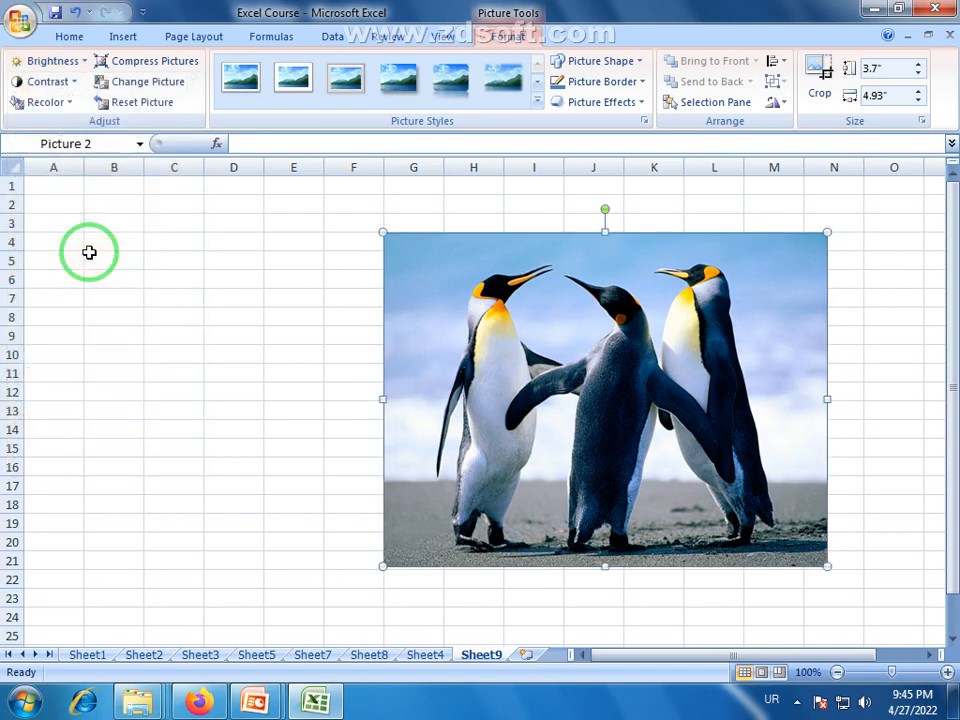
click(70, 82)
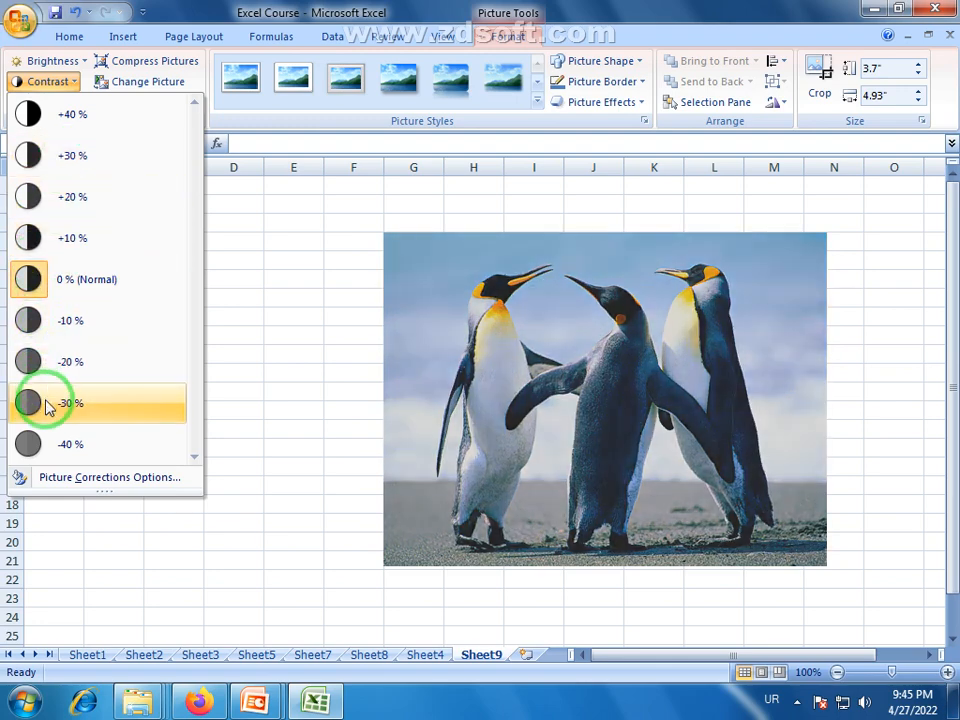
click(245, 321)
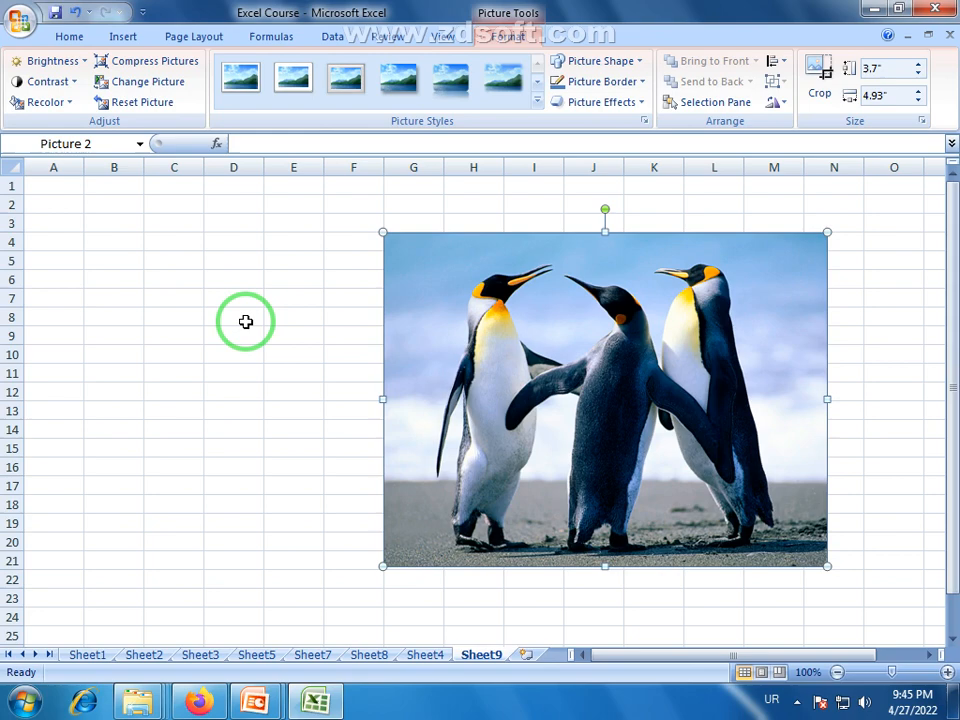
click(62, 82)
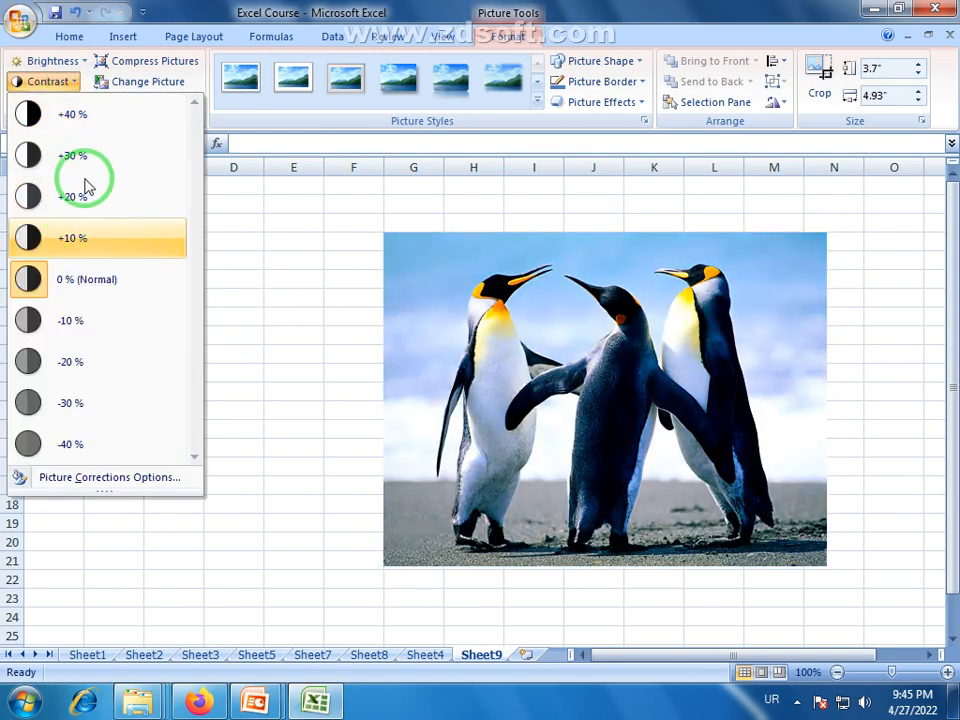
click(291, 287)
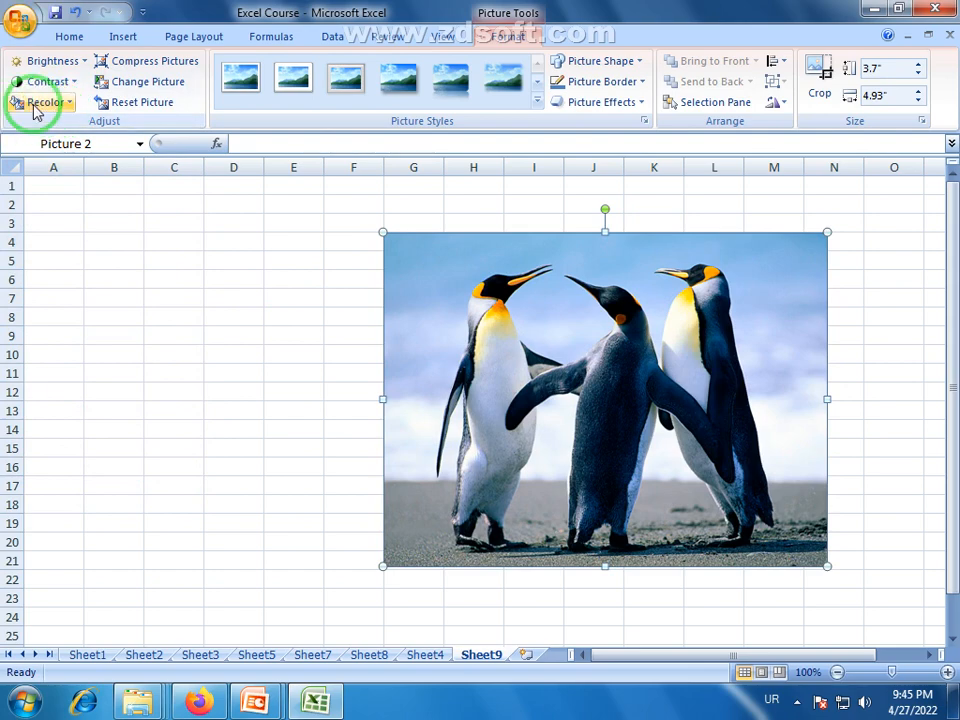
- Preview the recolor variations on the penguins picture and open the Compress Pictures options
mouse_move(503, 344)
mouse_down()
mouse_move(447, 334)
mouse_move(507, 349)
mouse_up()
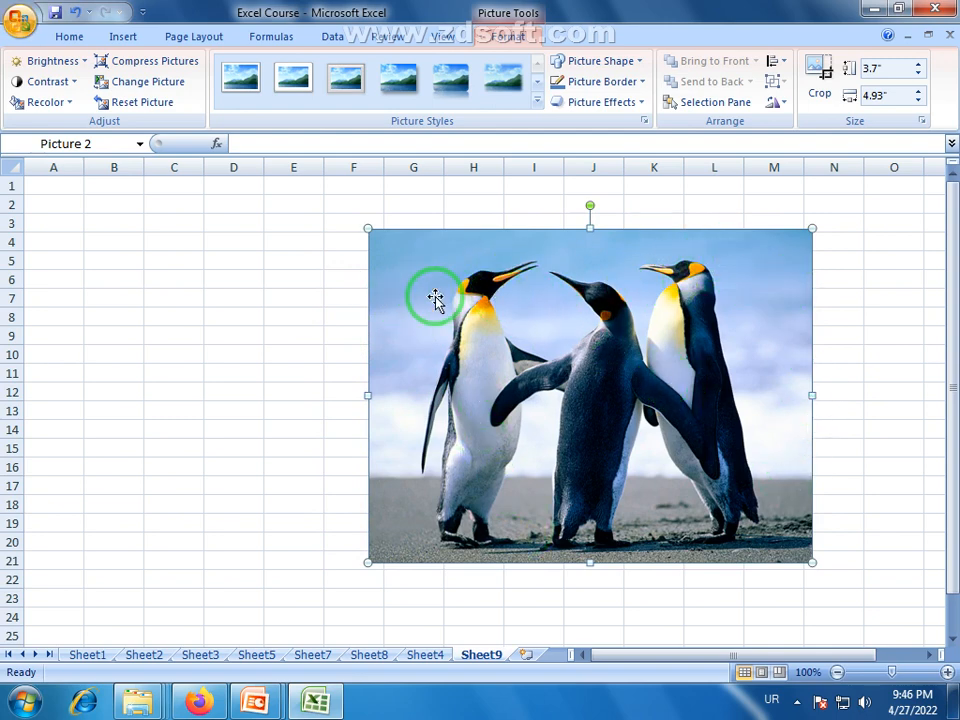
click(70, 104)
click(28, 156)
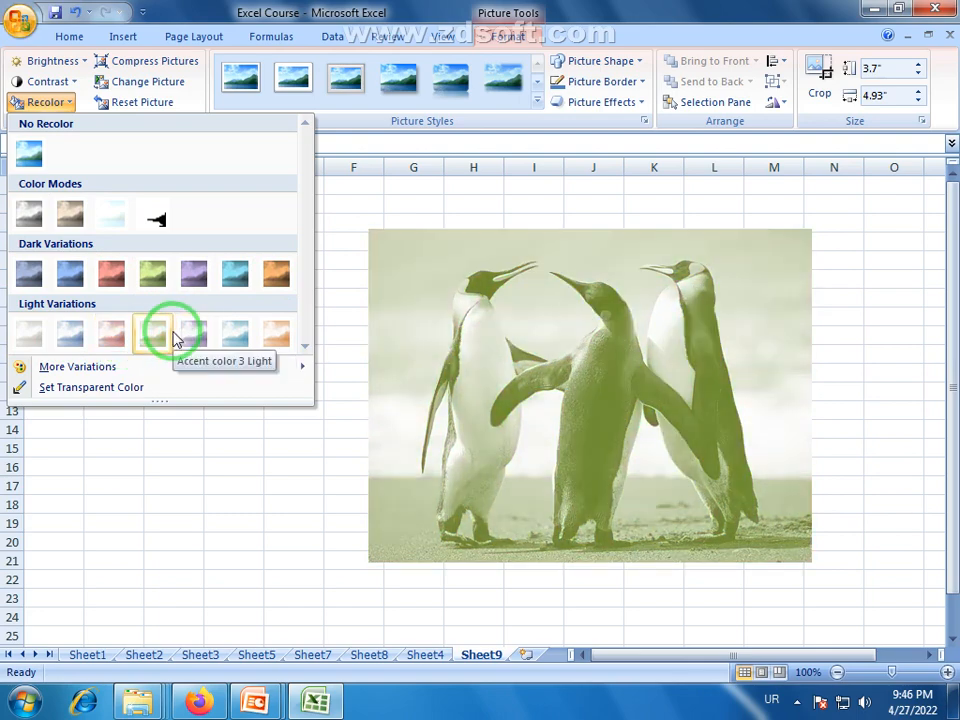
mouse_move(178, 370)
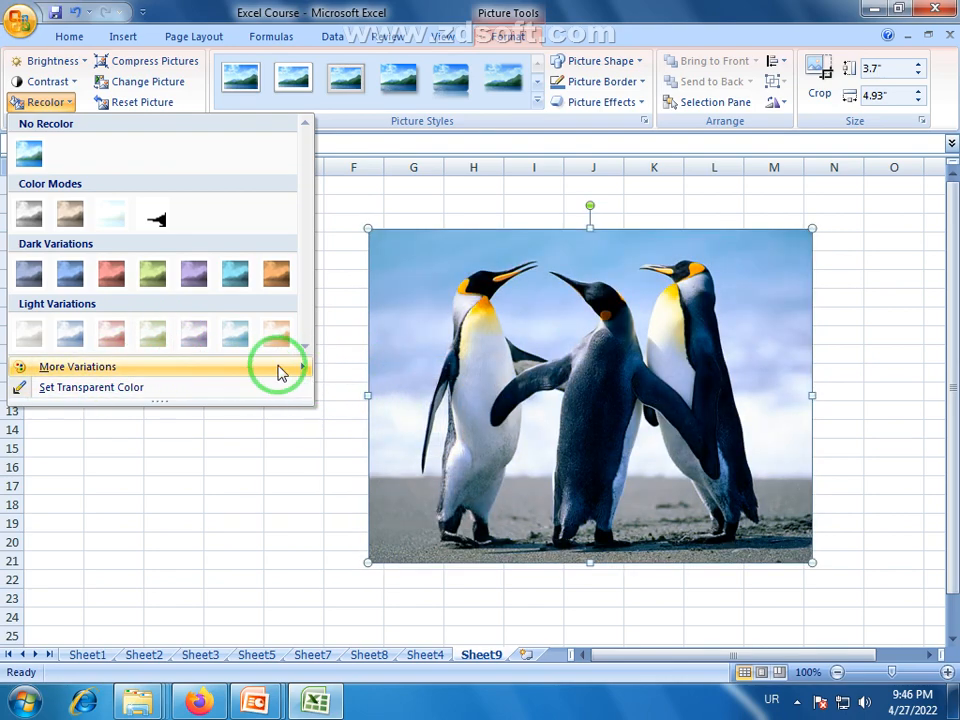
mouse_move(281, 370)
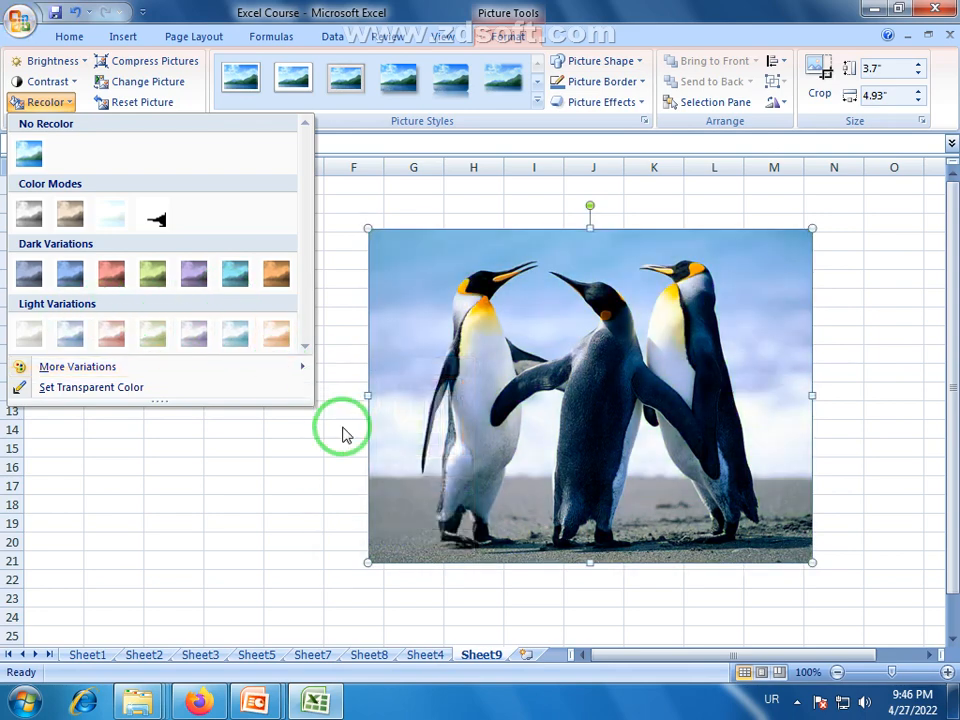
click(341, 369)
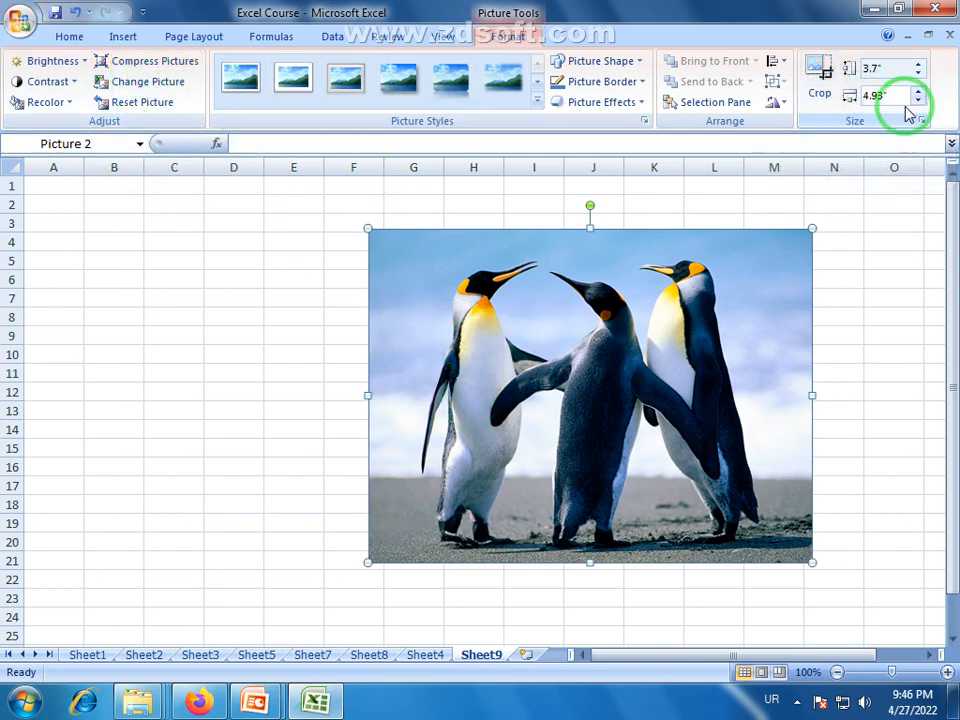
click(165, 63)
click(472, 374)
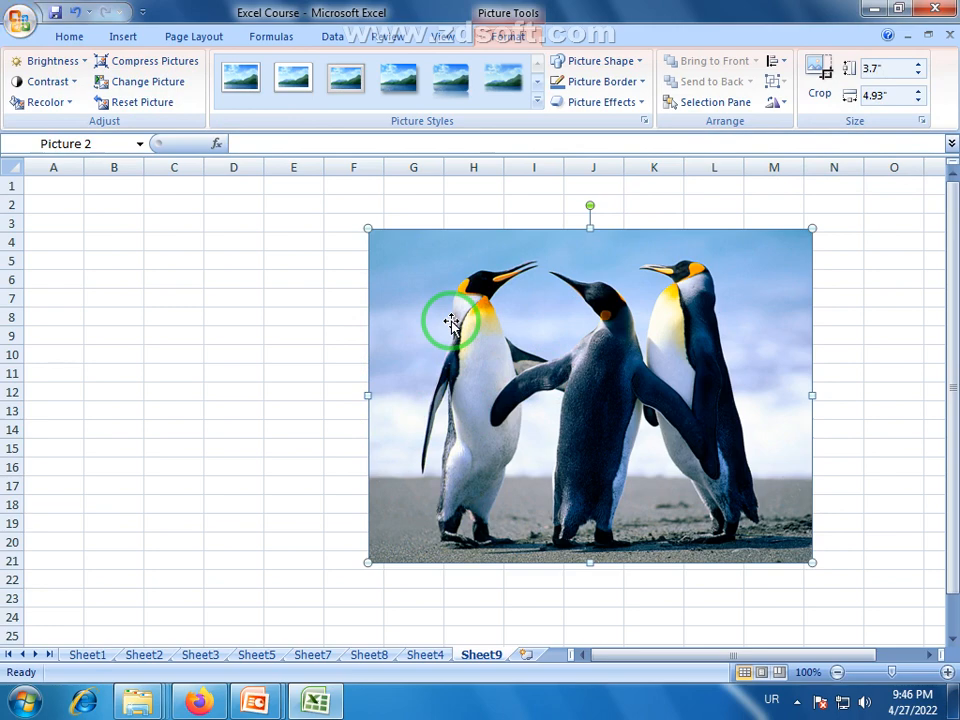
- Rotate the penguins picture slightly counterclockwise and replace it with the Desert sample picture, keeping its size and rotation
mouse_move(615, 443)
mouse_down()
mouse_move(570, 441)
mouse_move(622, 438)
mouse_up()
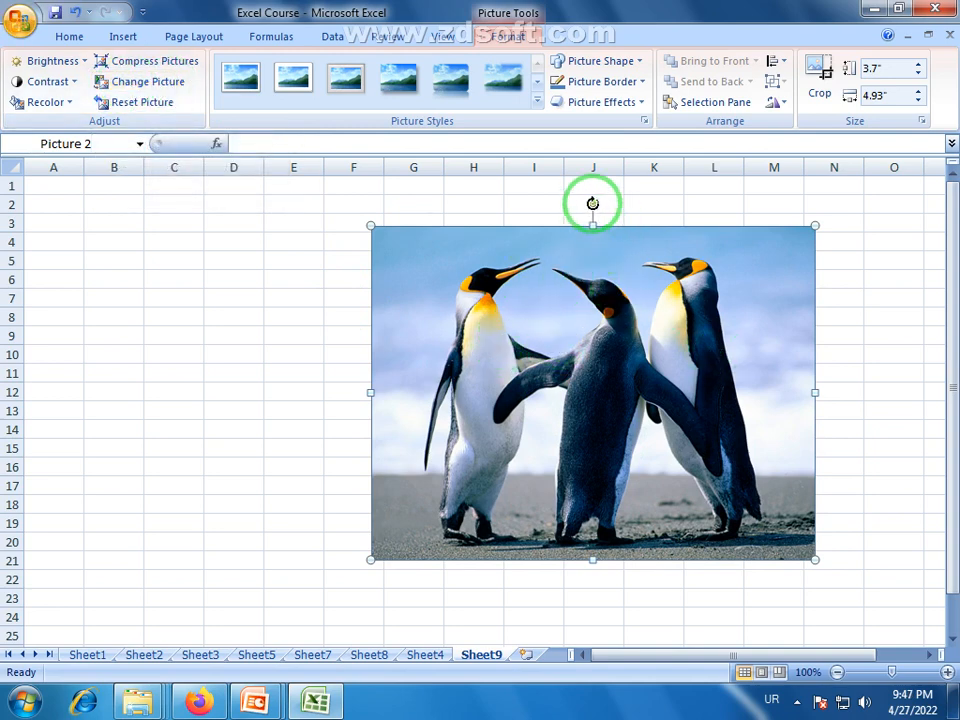
drag(594, 204, 565, 210)
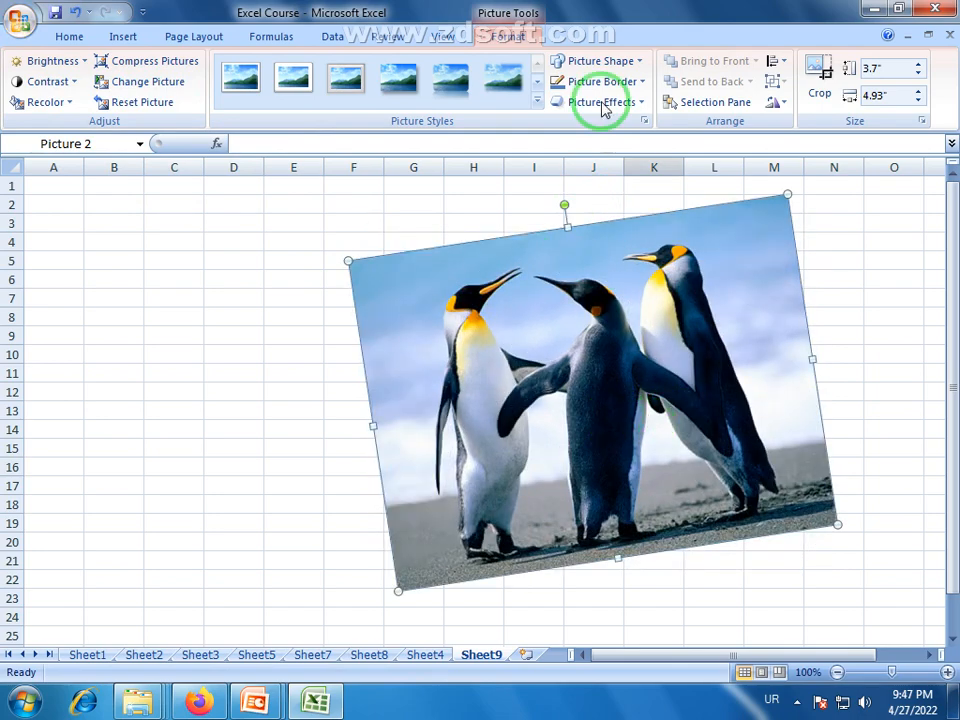
click(163, 90)
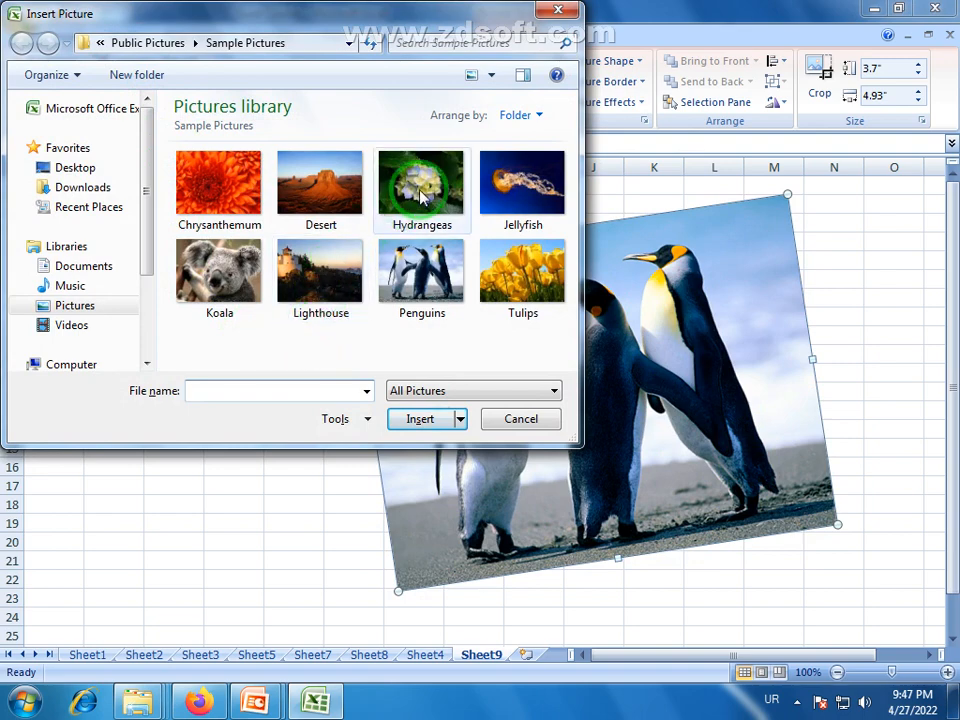
click(308, 168)
click(421, 420)
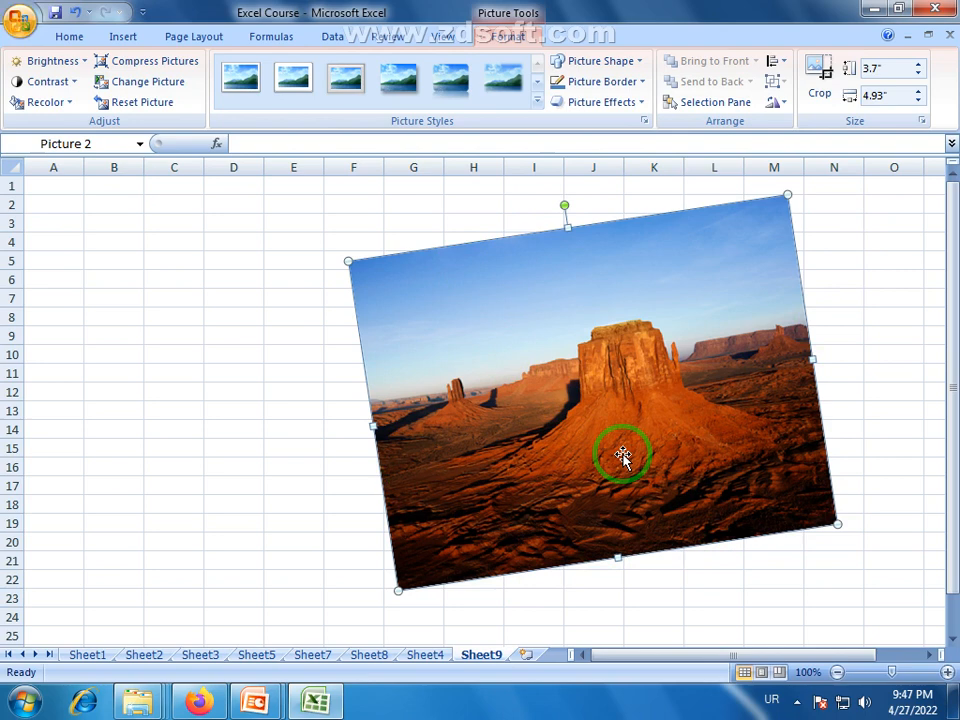
- Reset the Desert picture to its original size and formatting and undo the reset
click(158, 106)
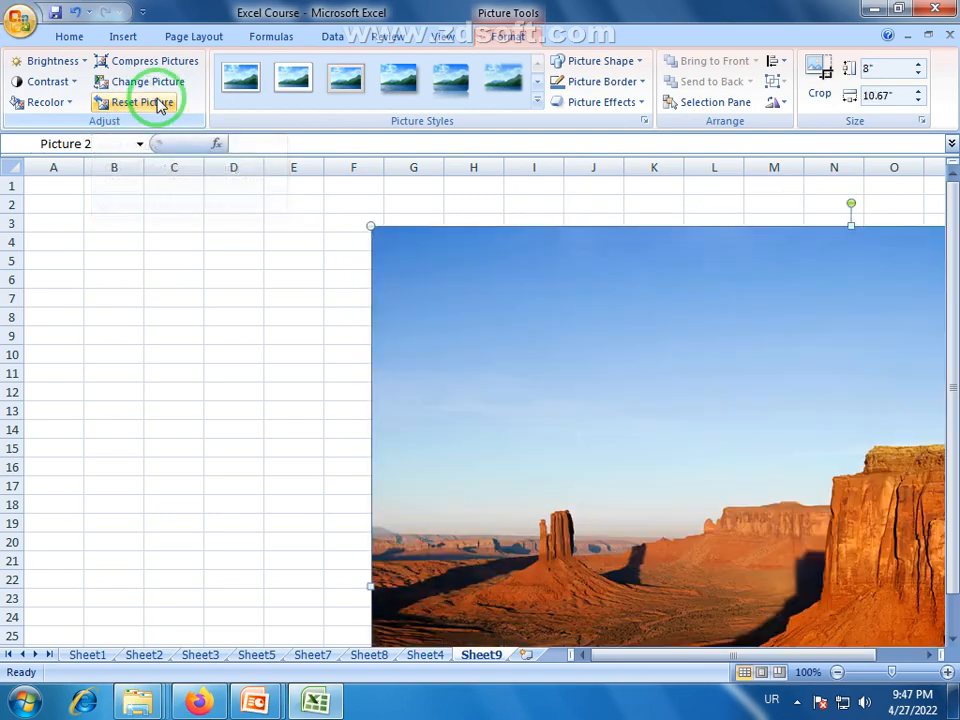
mouse_move(789, 656)
mouse_down()
mouse_move(879, 654)
mouse_move(785, 656)
mouse_up()
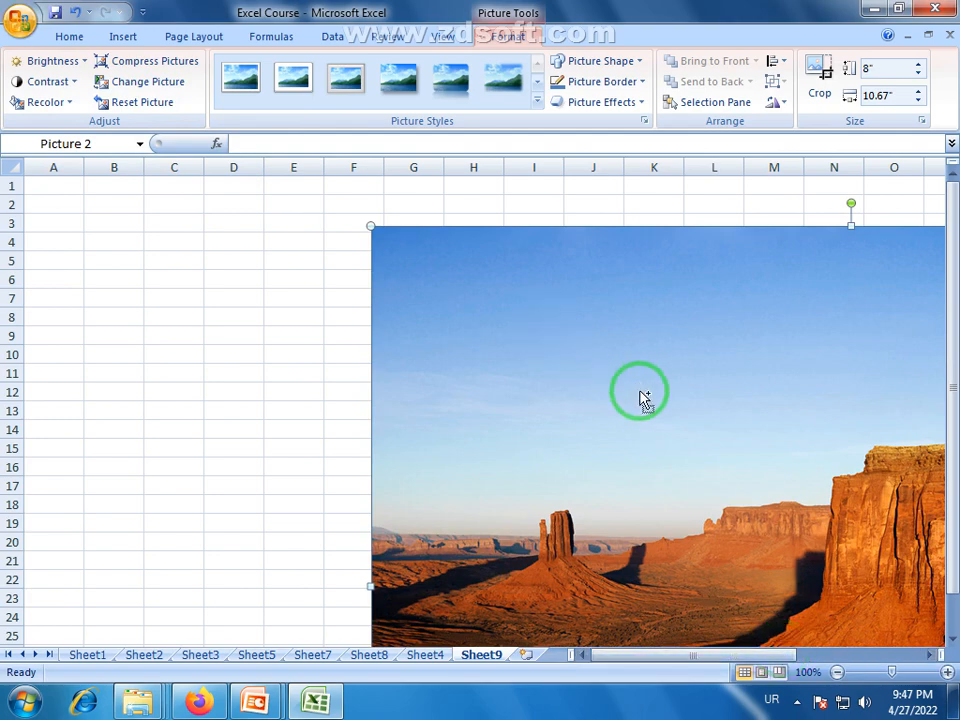
key(ctrl+z)
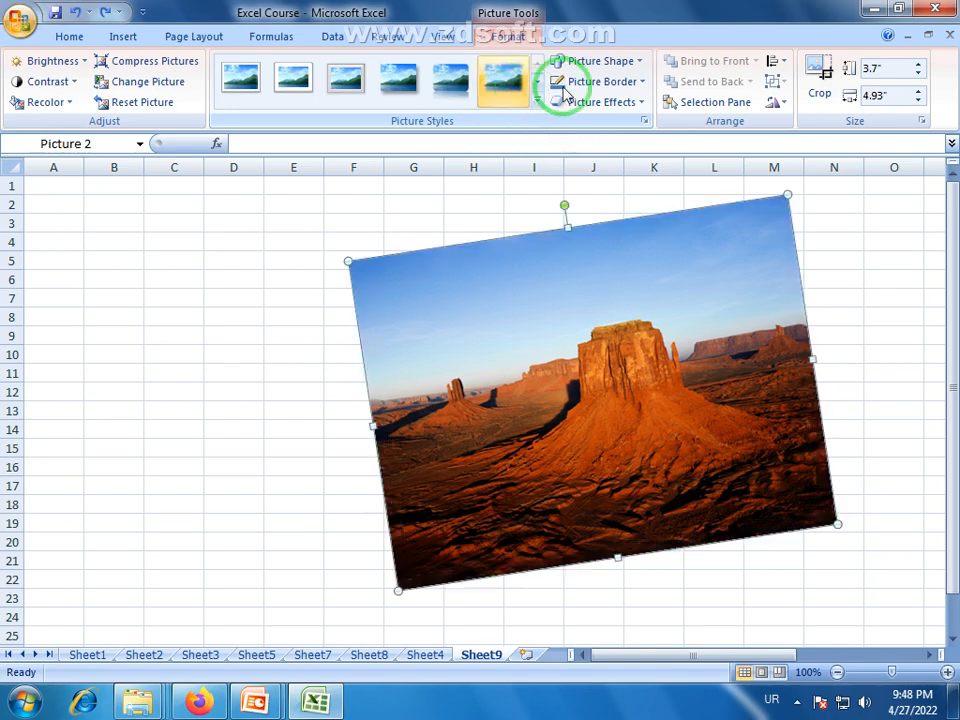
- Preview the picture styles without applying one and change the Desert picture's shape to a teardrop
click(537, 101)
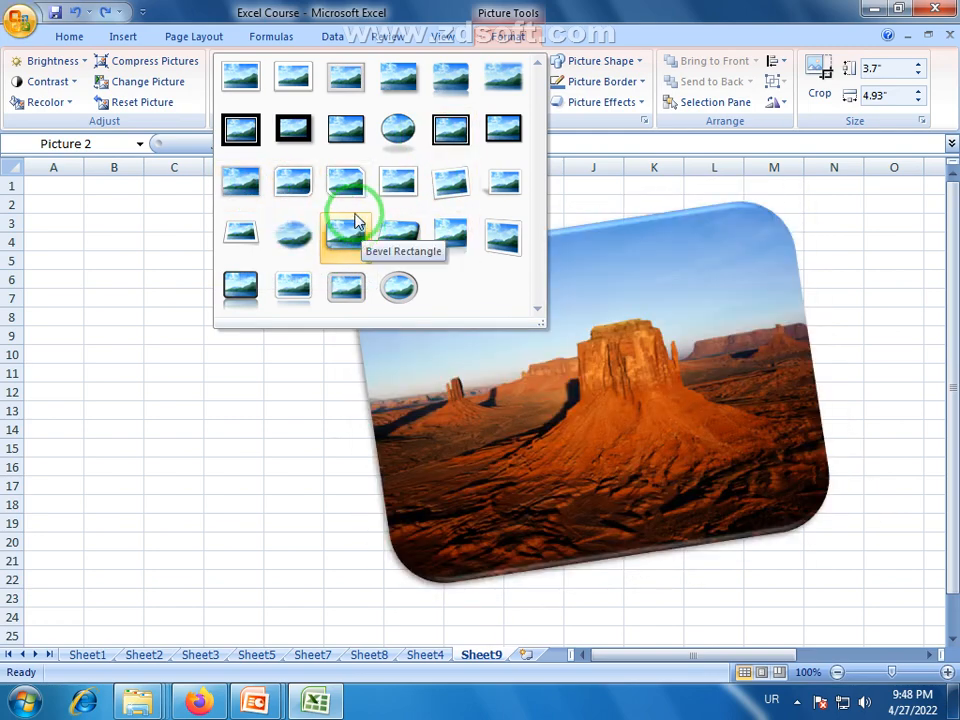
click(857, 293)
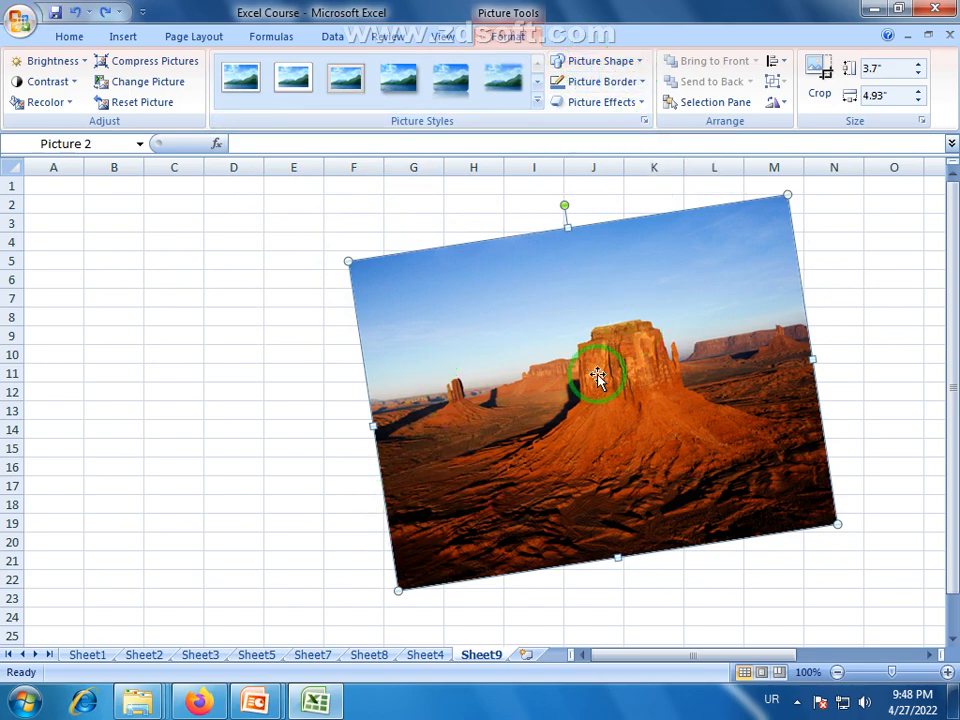
click(639, 62)
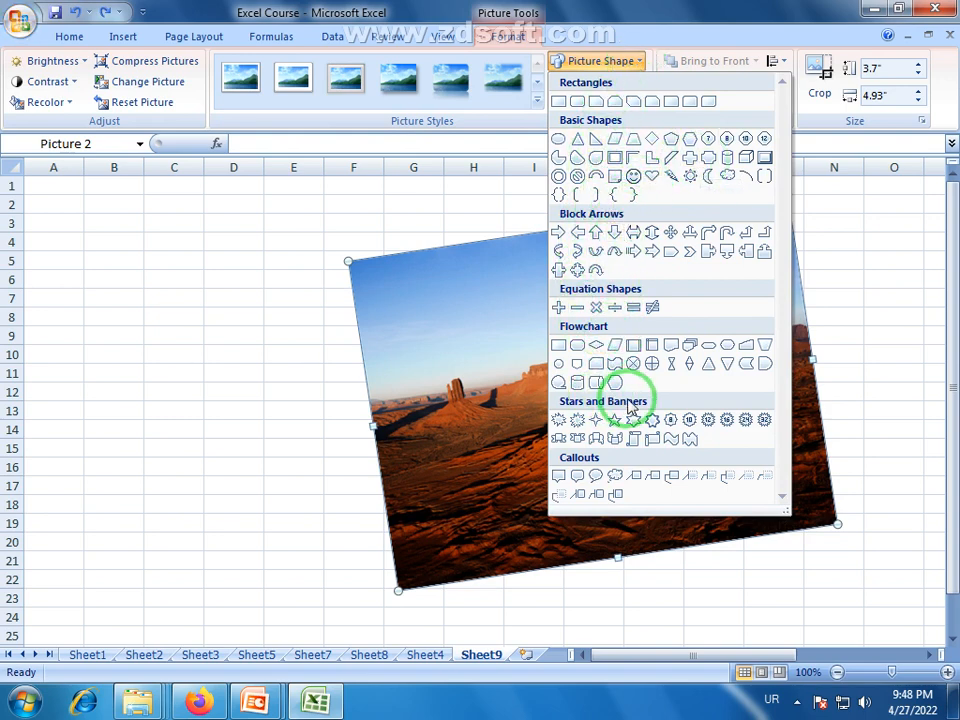
click(598, 158)
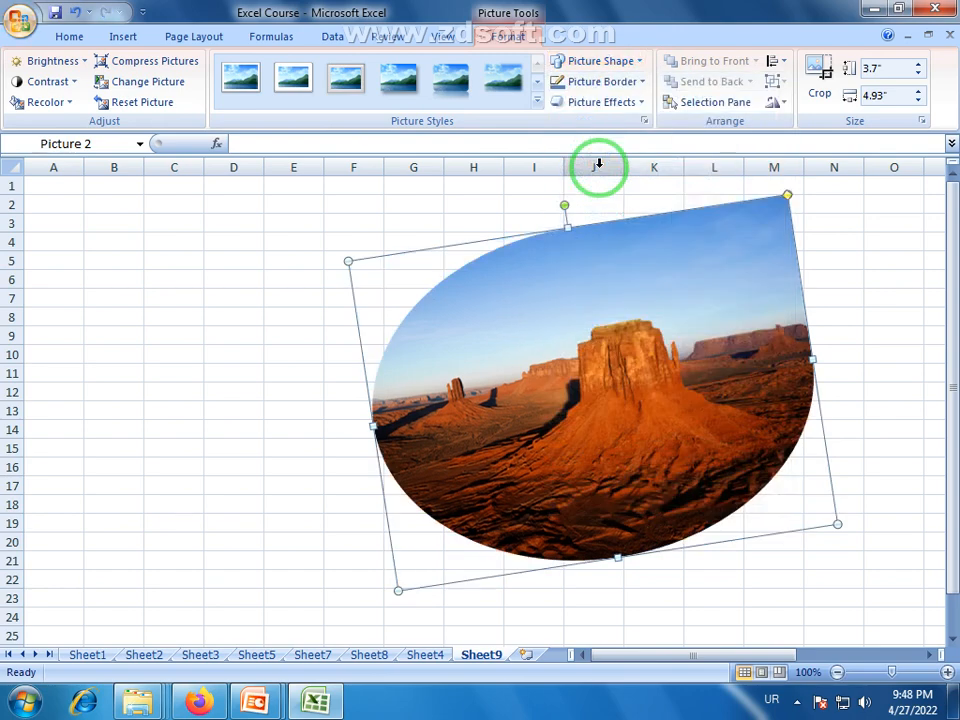
- Deselect and reselect the Desert picture, undo its teardrop shape and redo it
click(920, 441)
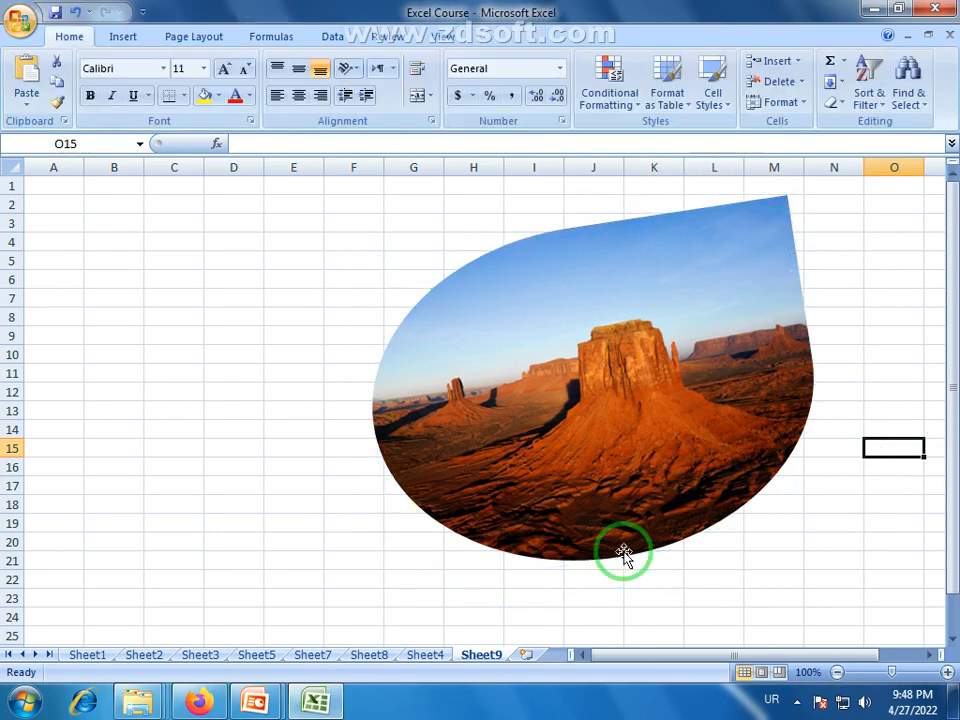
click(590, 450)
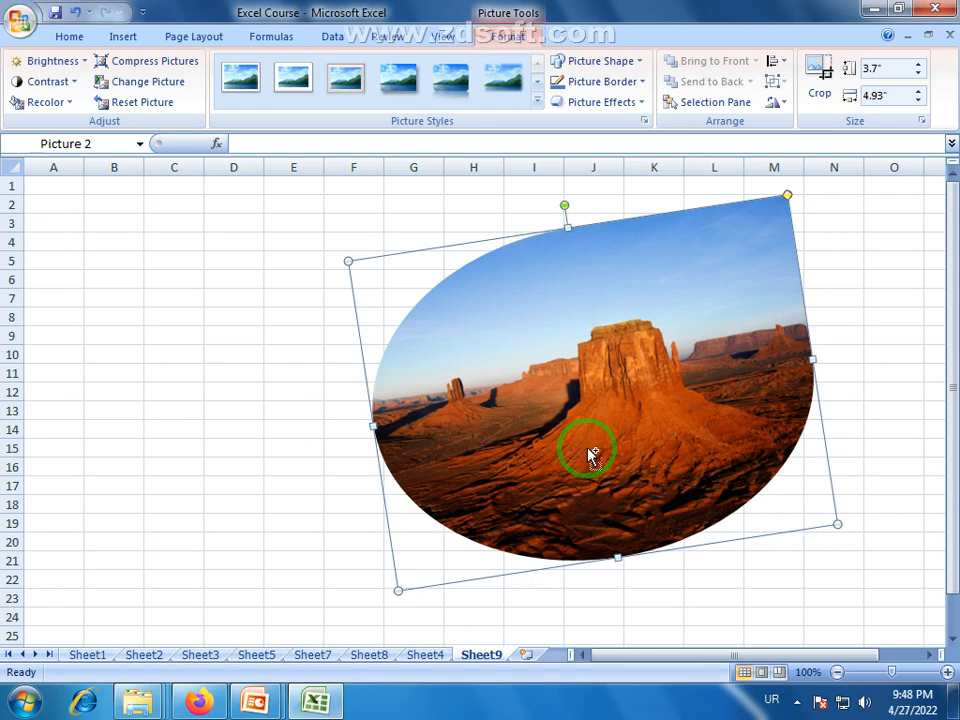
key(ctrl+z)
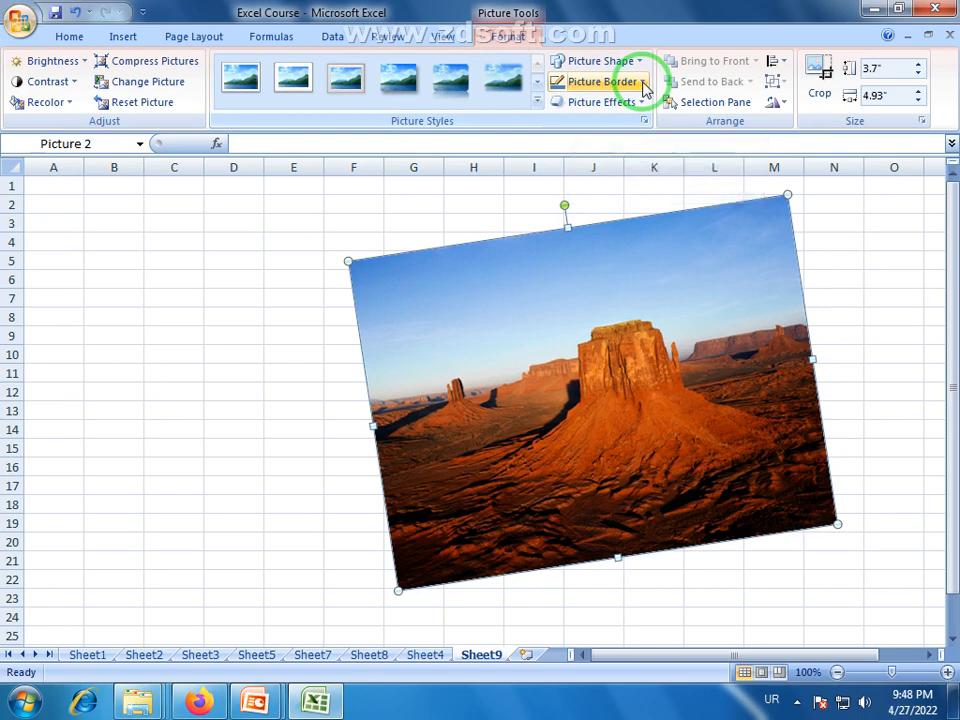
key(ctrl+y)
- Give the teardrop-shaped Desert picture a yellow border with a weight of 6 pt
click(642, 84)
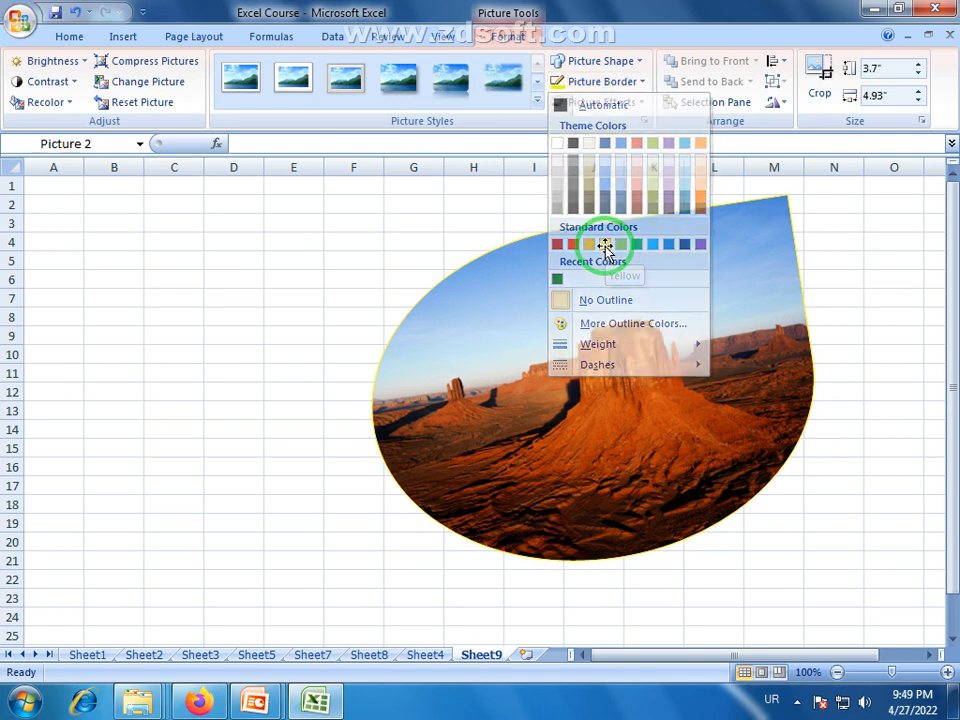
click(606, 249)
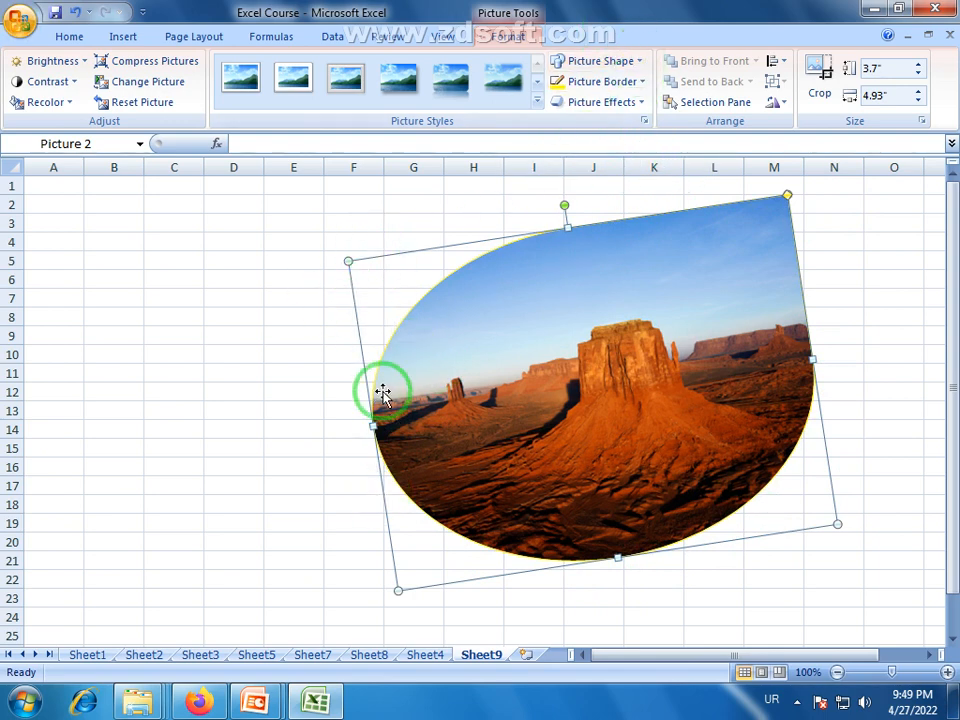
click(646, 84)
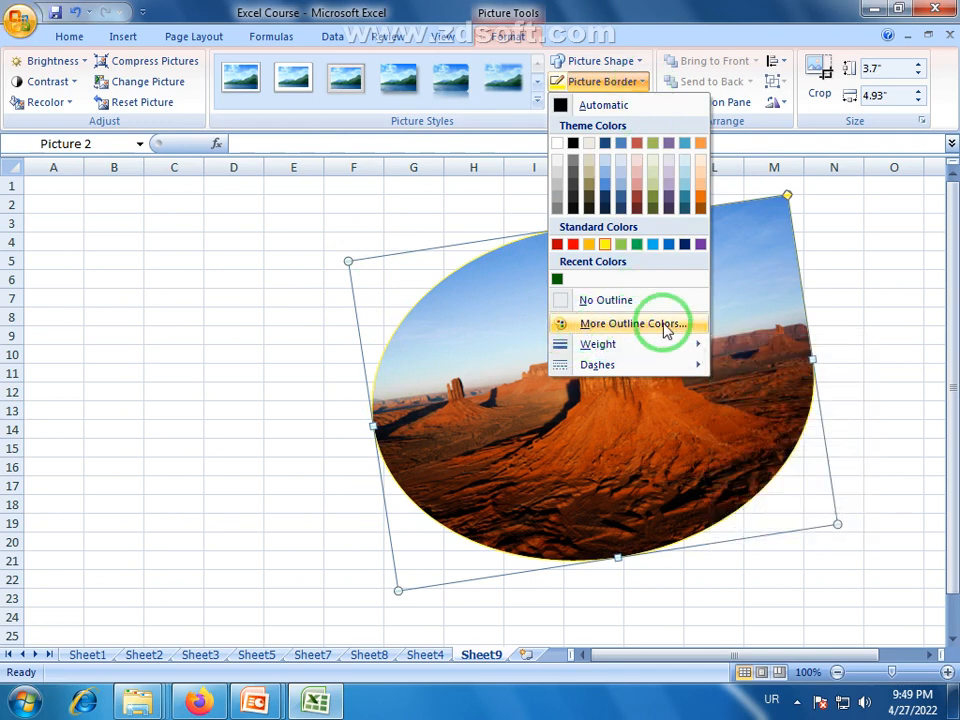
mouse_move(575, 348)
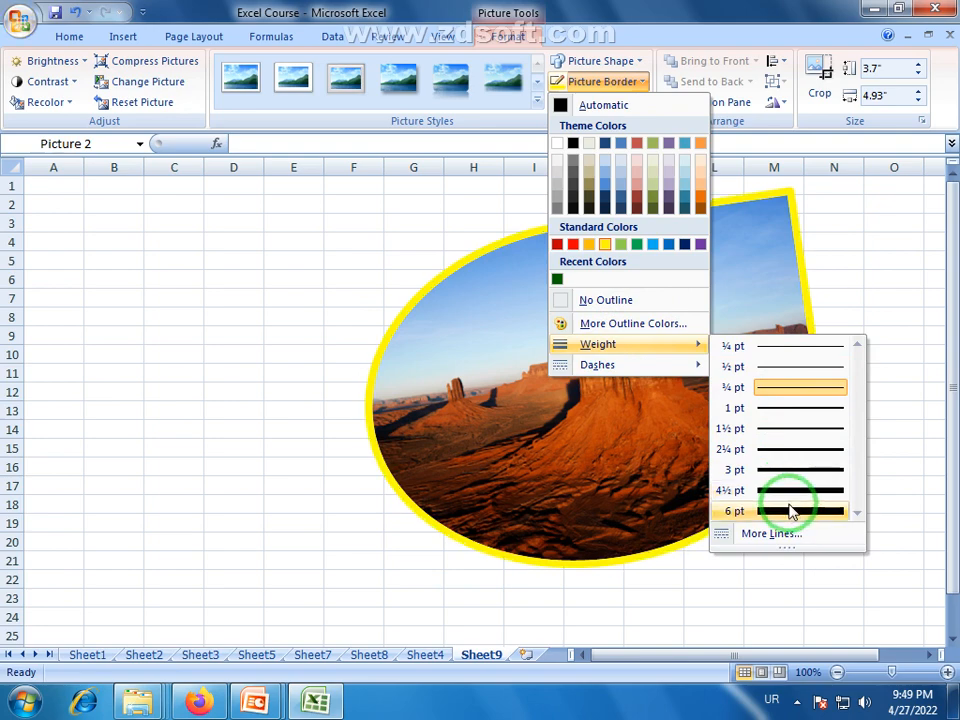
click(791, 514)
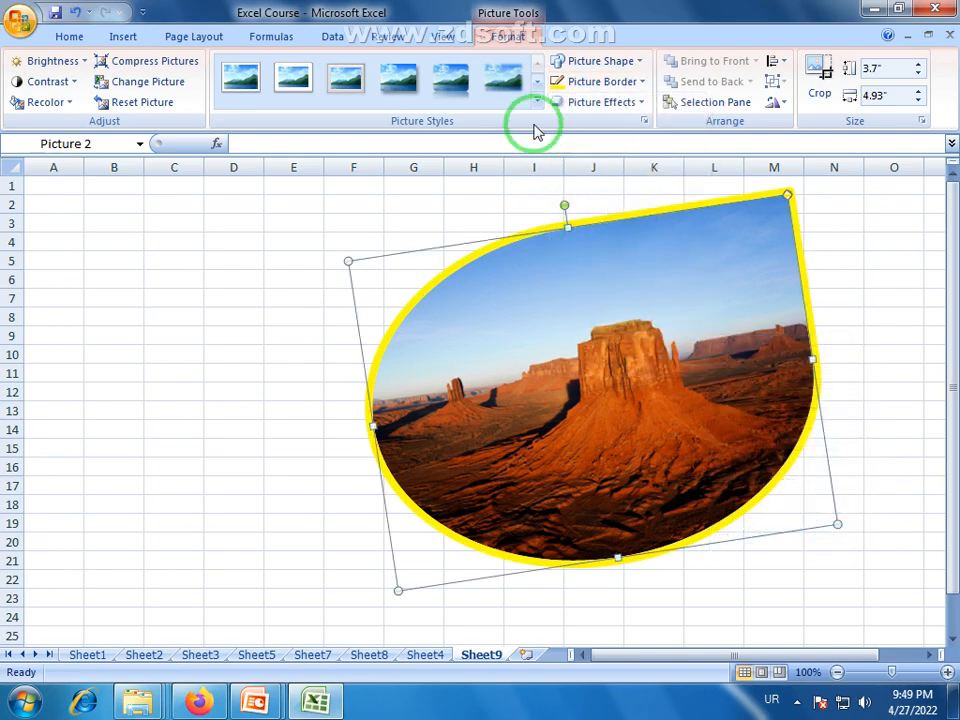
- View the dash styles available for the picture's border without choosing one
click(643, 83)
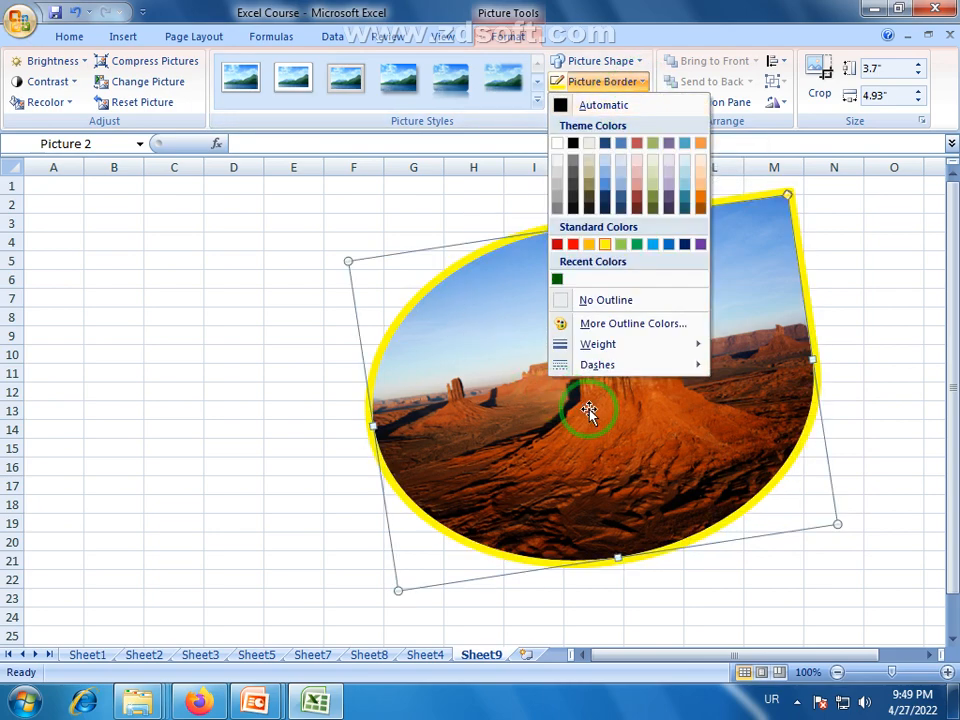
mouse_move(649, 368)
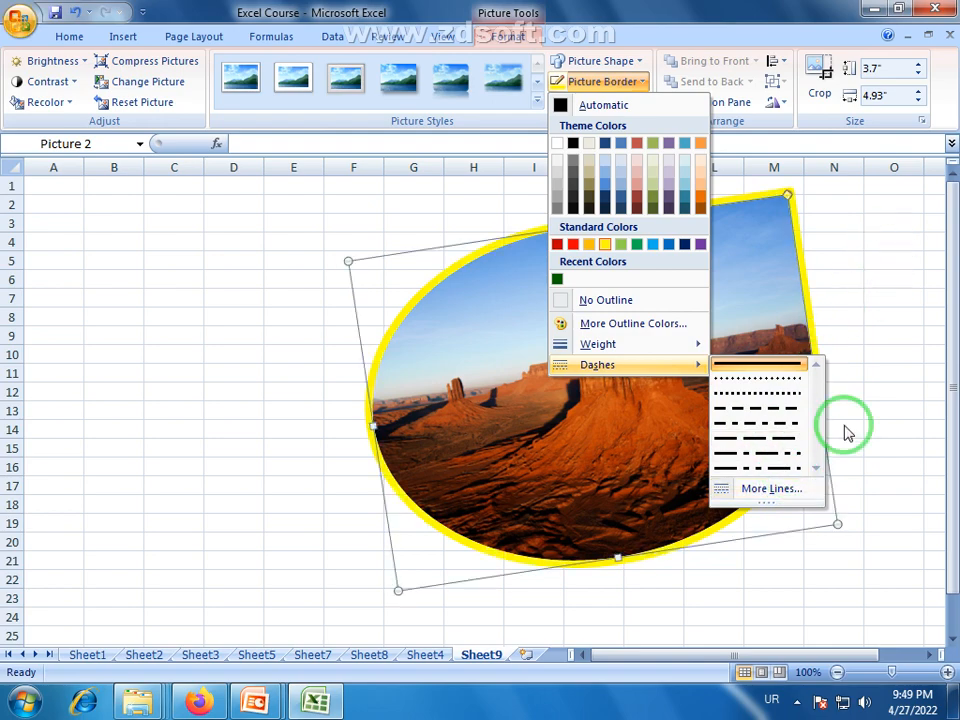
click(848, 257)
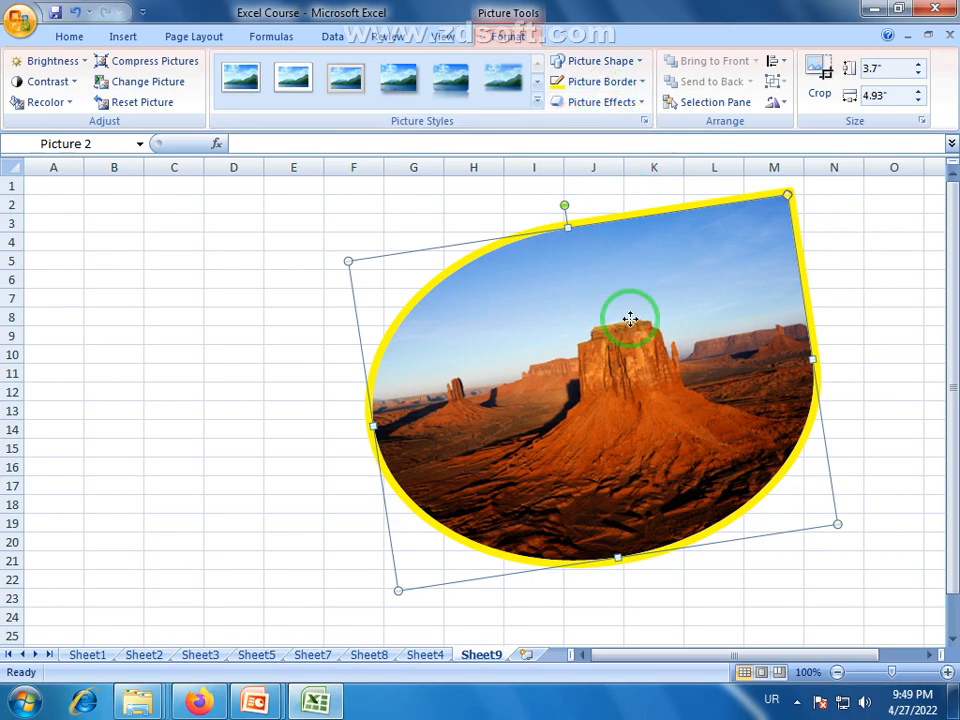
- Move the Desert picture to columns B to I and preview the preset and shadow effects without applying one
drag(630, 318, 345, 345)
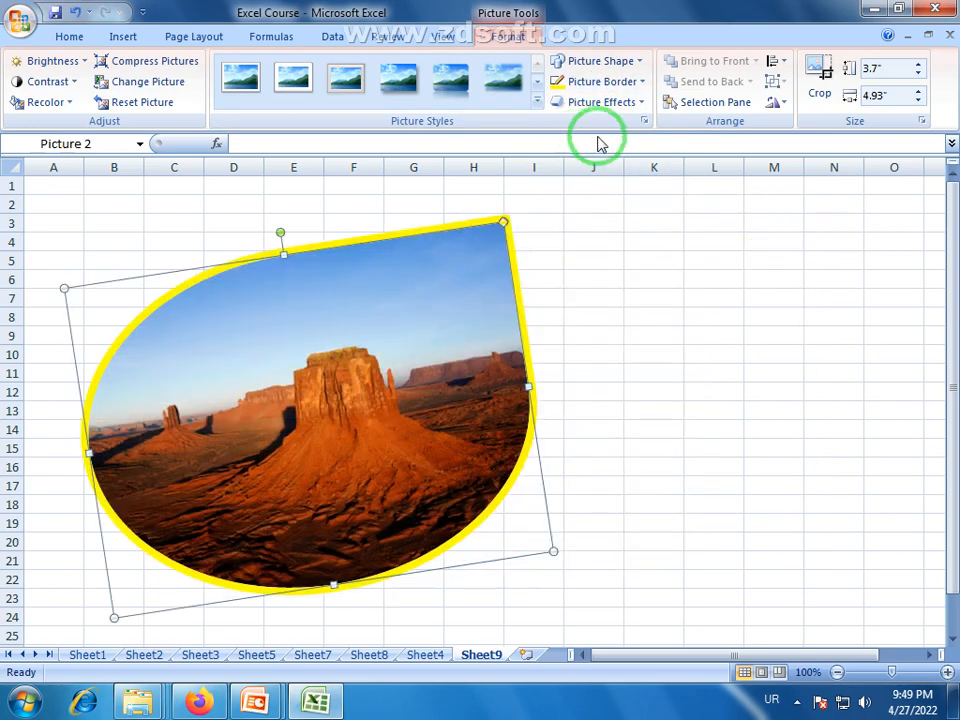
click(642, 105)
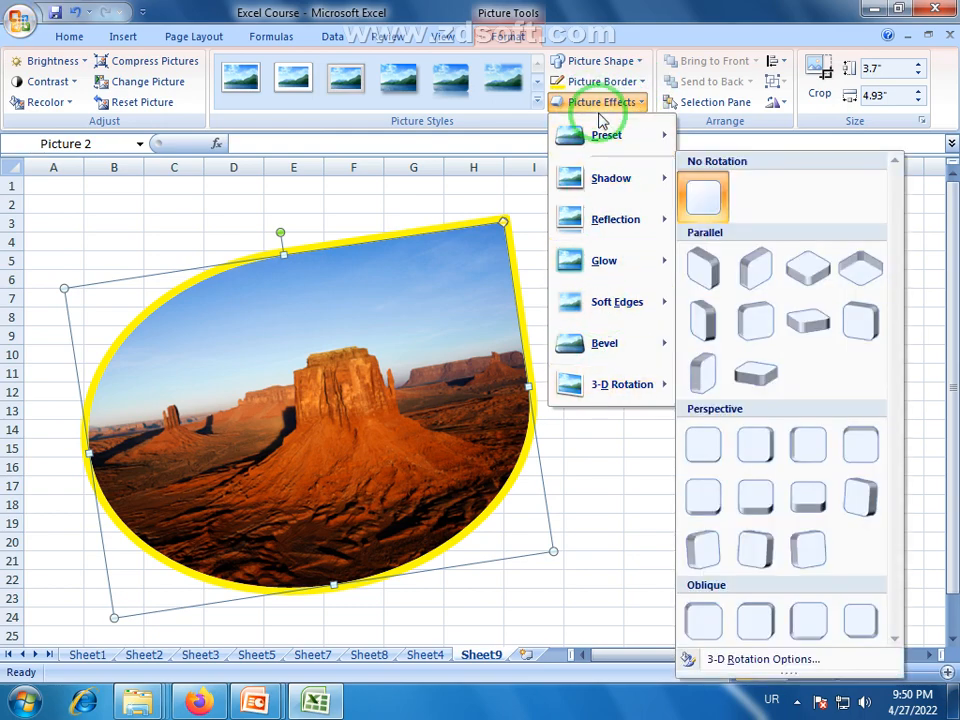
click(582, 150)
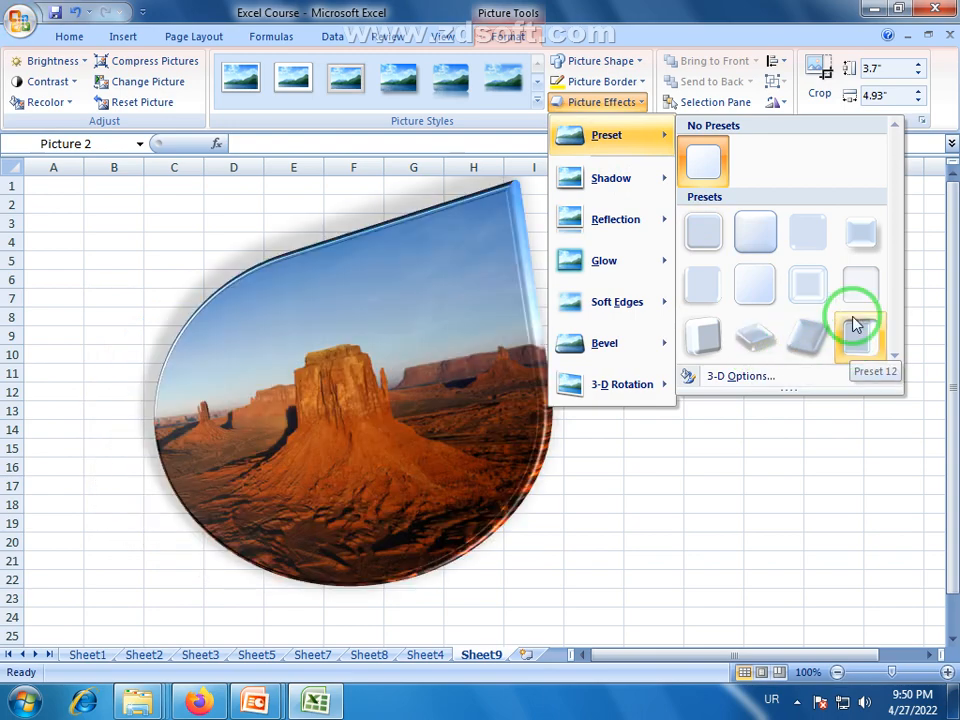
mouse_move(612, 190)
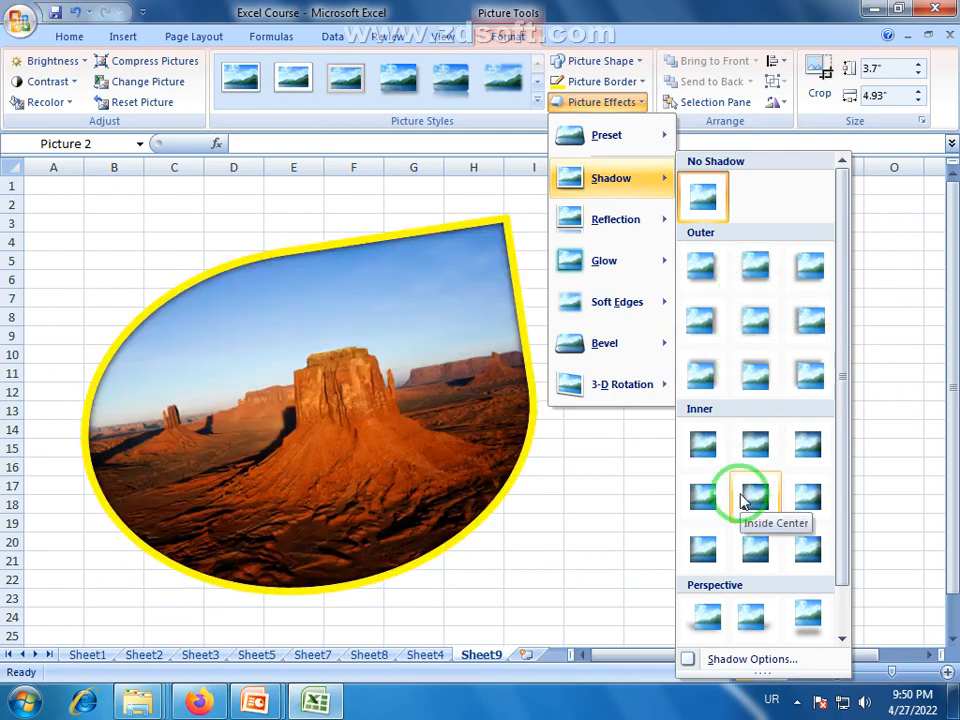
- Remove the picture's border with No Outline and preview the shadow and reflection effects without applying one
click(642, 83)
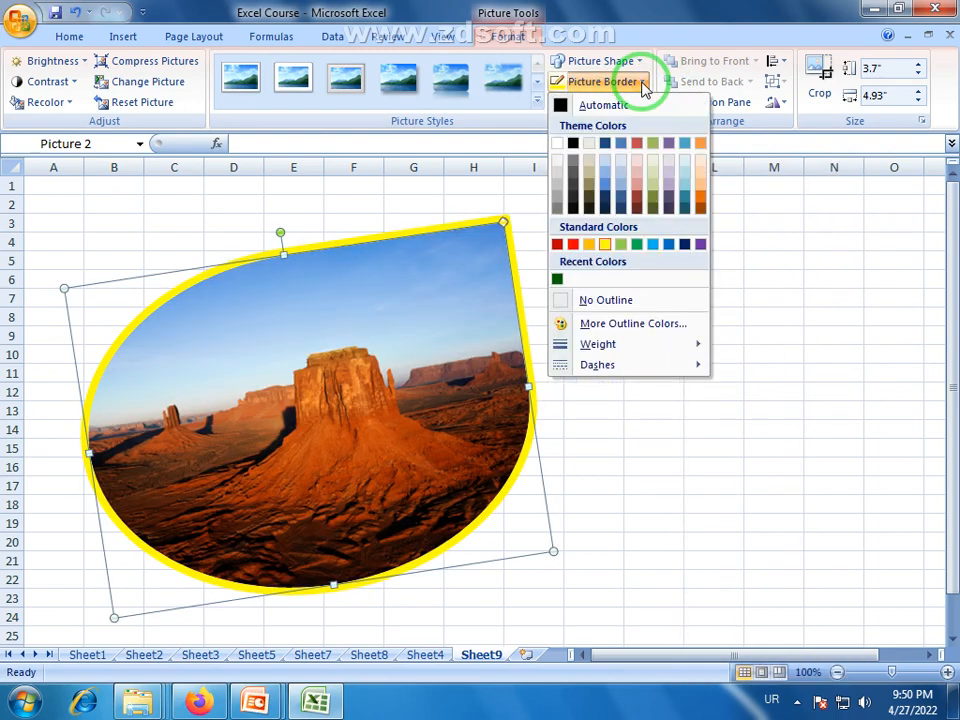
click(600, 300)
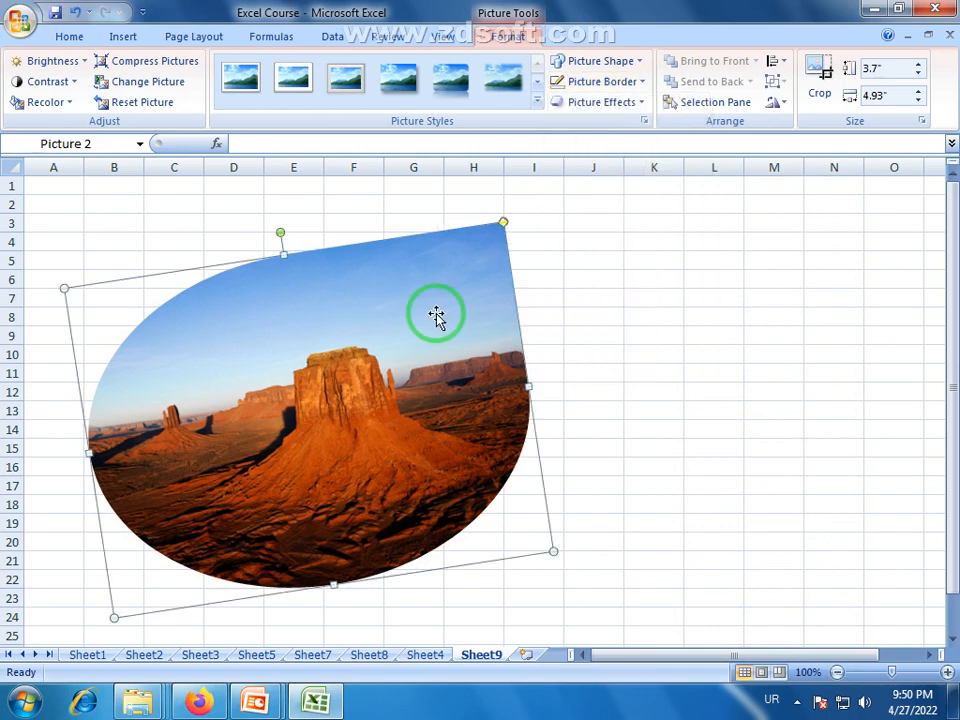
click(636, 104)
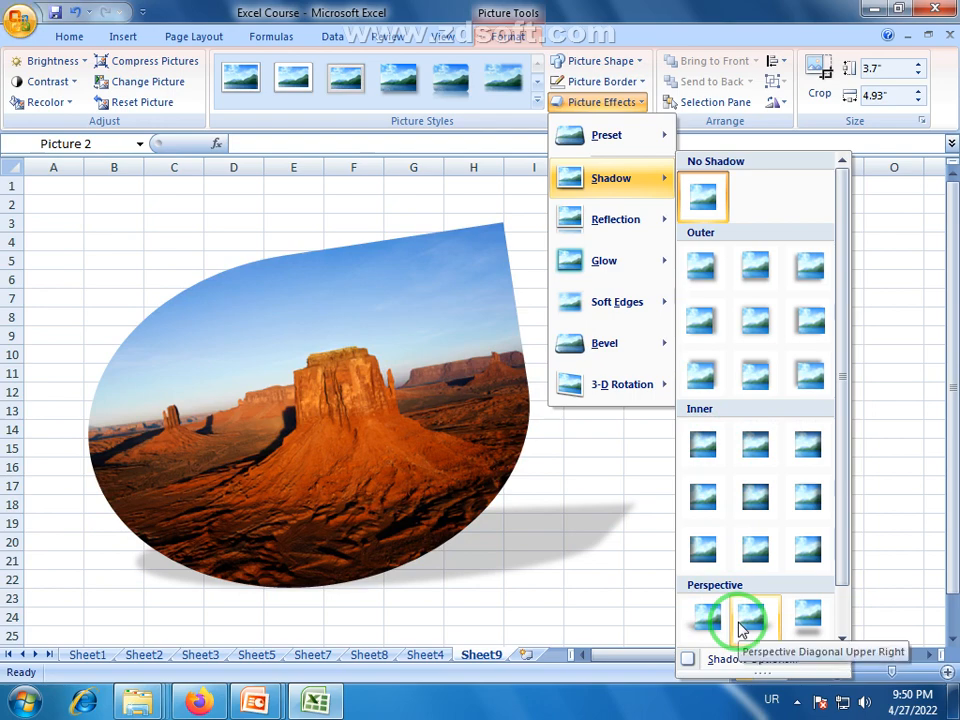
mouse_move(636, 220)
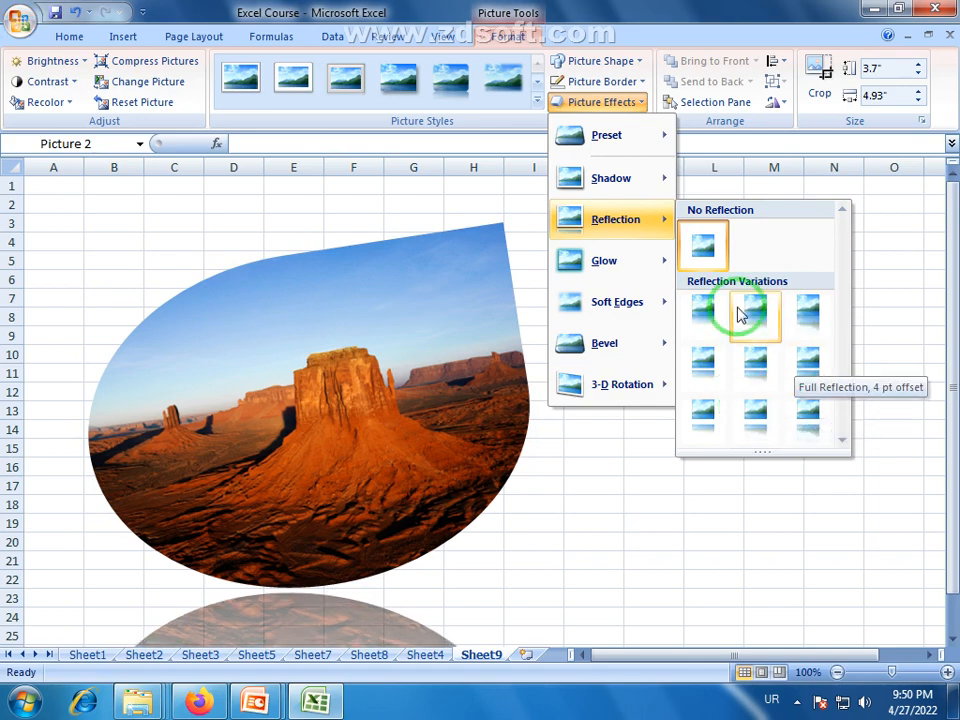
- Apply the widest green glow variation to the Desert picture and remove it with No Glow
mouse_move(607, 267)
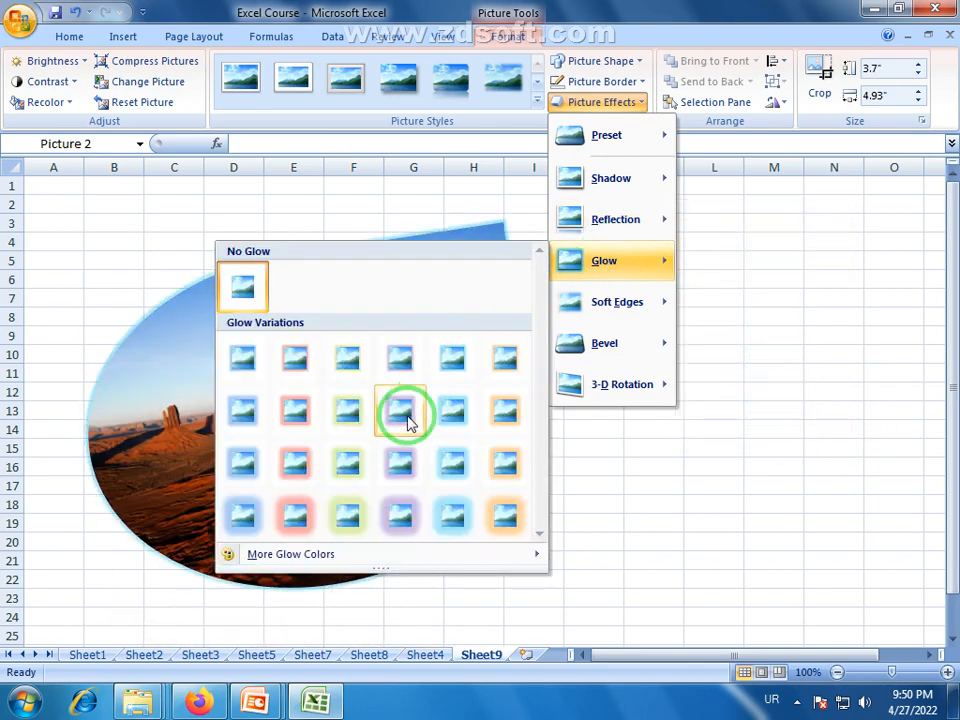
click(343, 533)
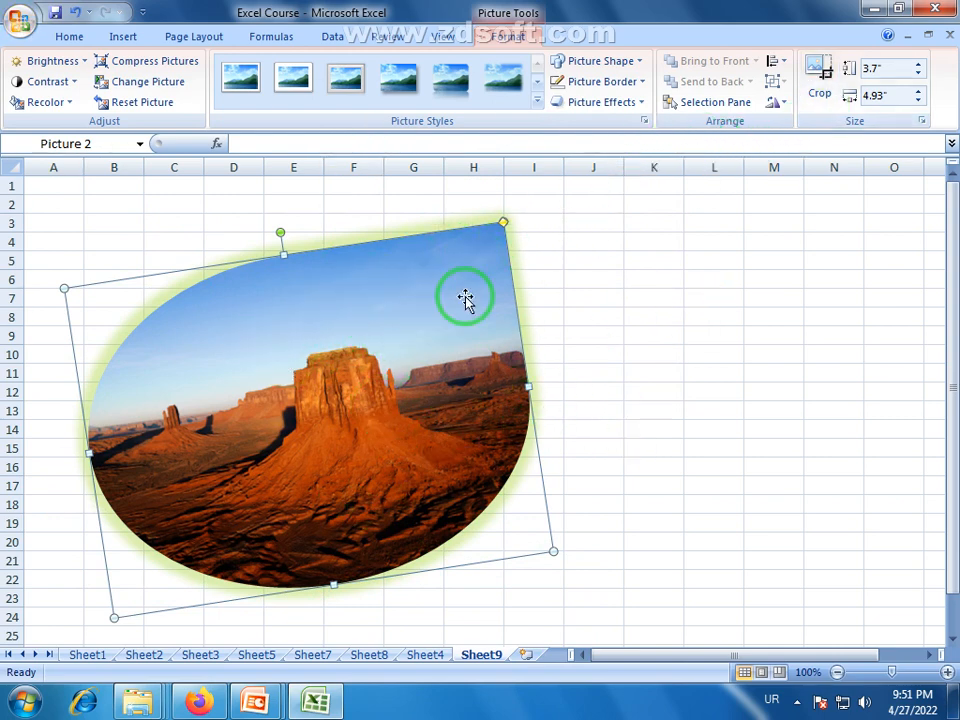
click(643, 104)
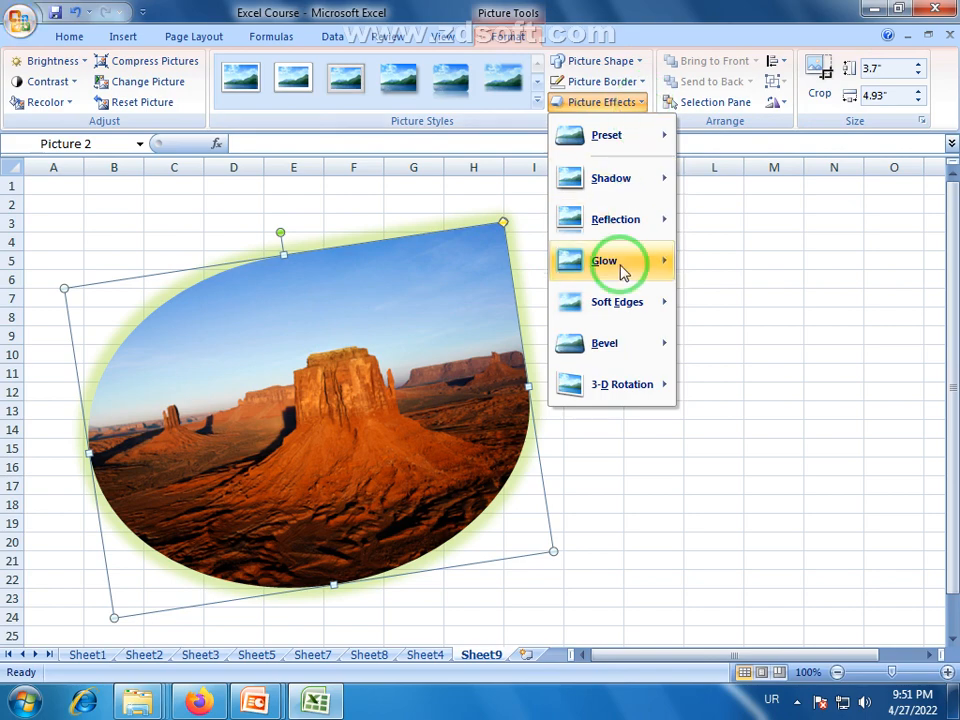
mouse_move(622, 303)
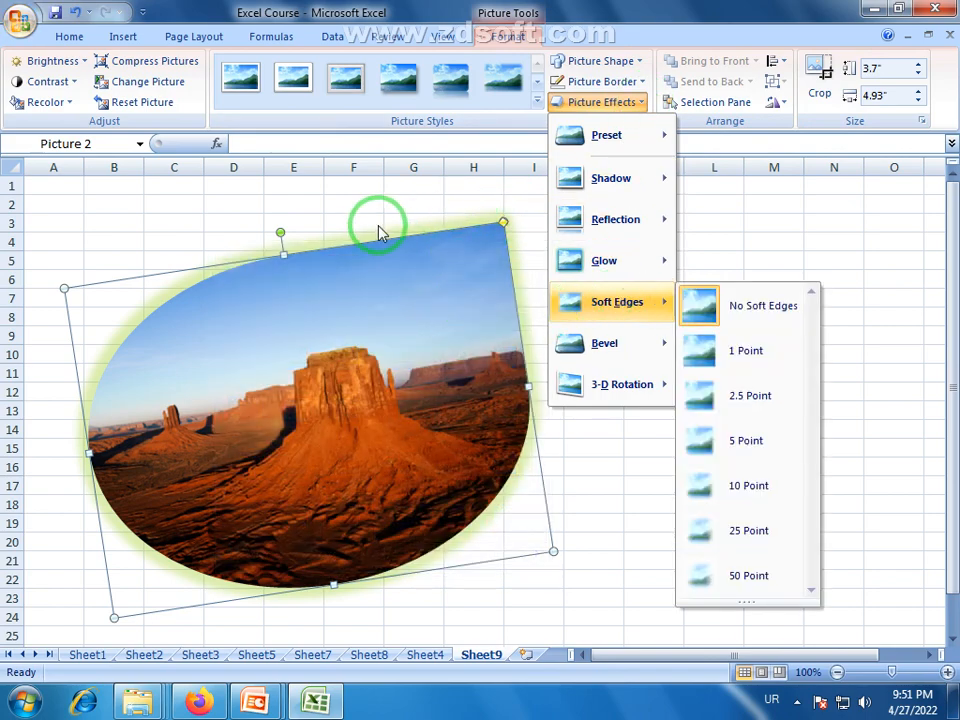
click(243, 284)
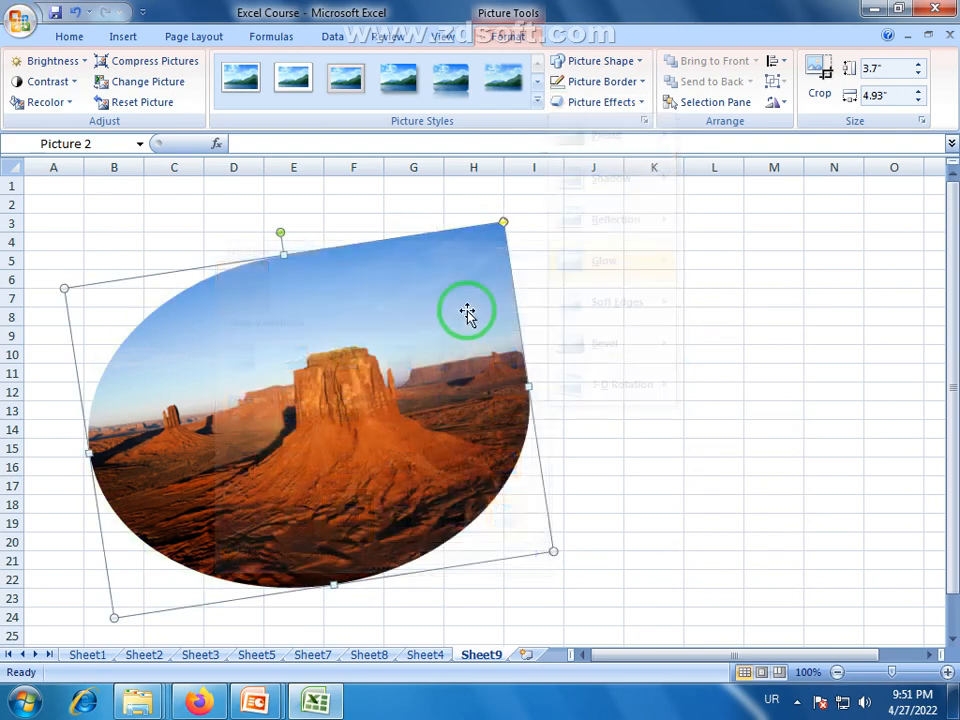
- Preview the soft edges, bevel and 3-D rotation effects on the Desert picture without applying one
click(634, 105)
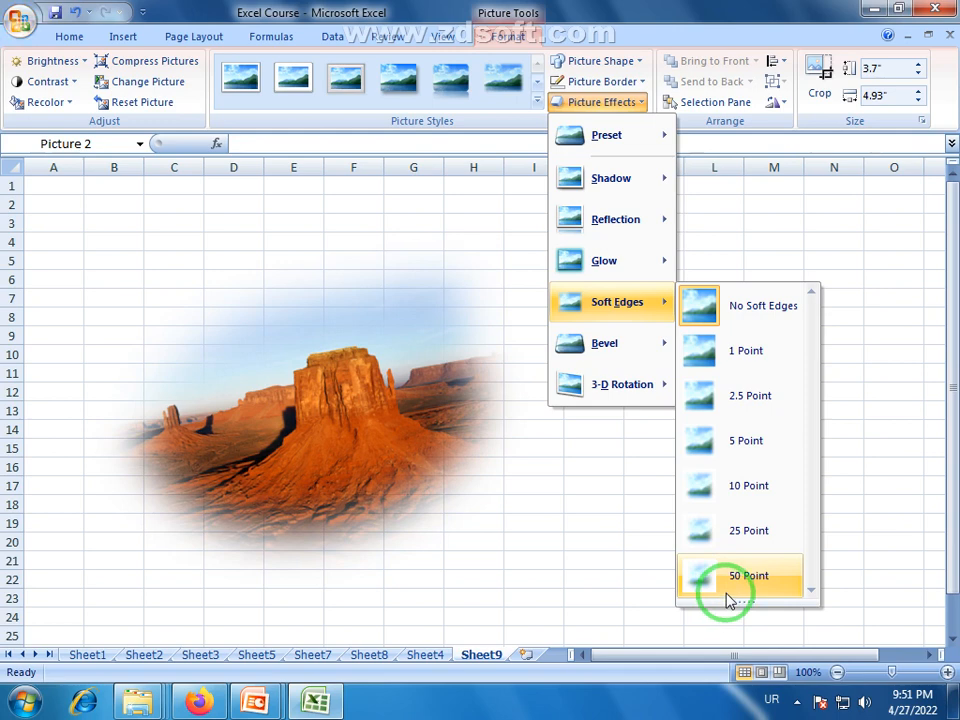
click(474, 170)
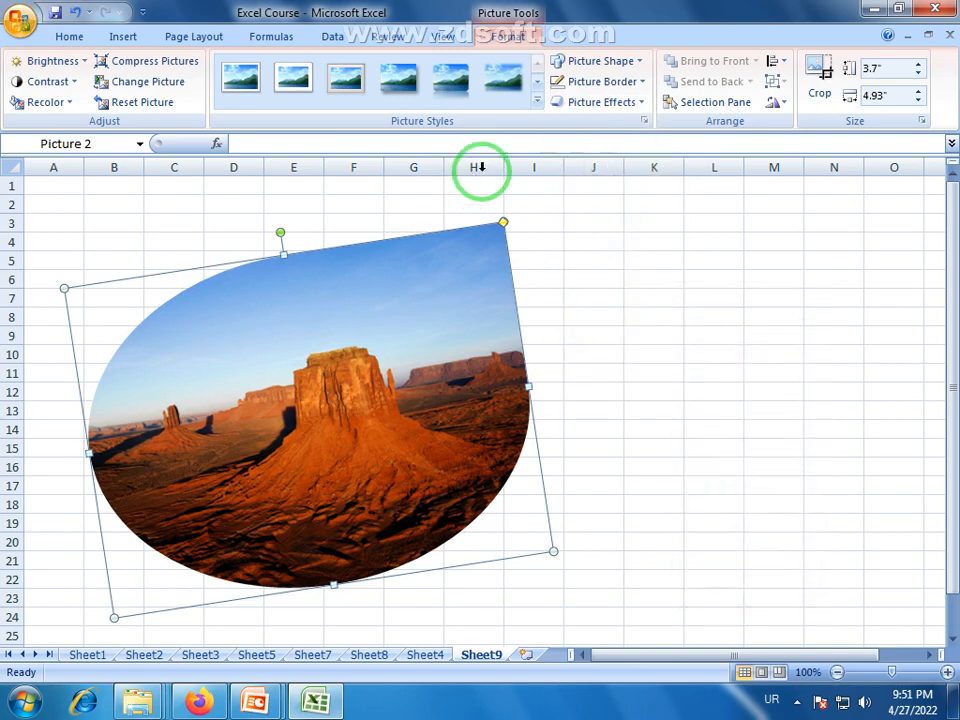
click(638, 104)
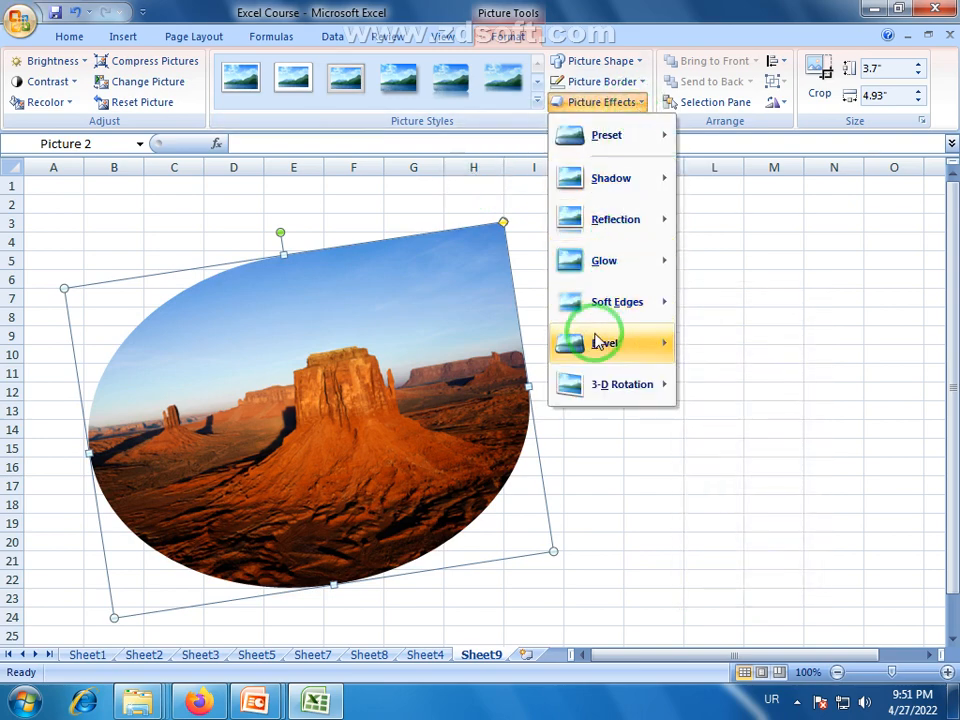
mouse_move(597, 343)
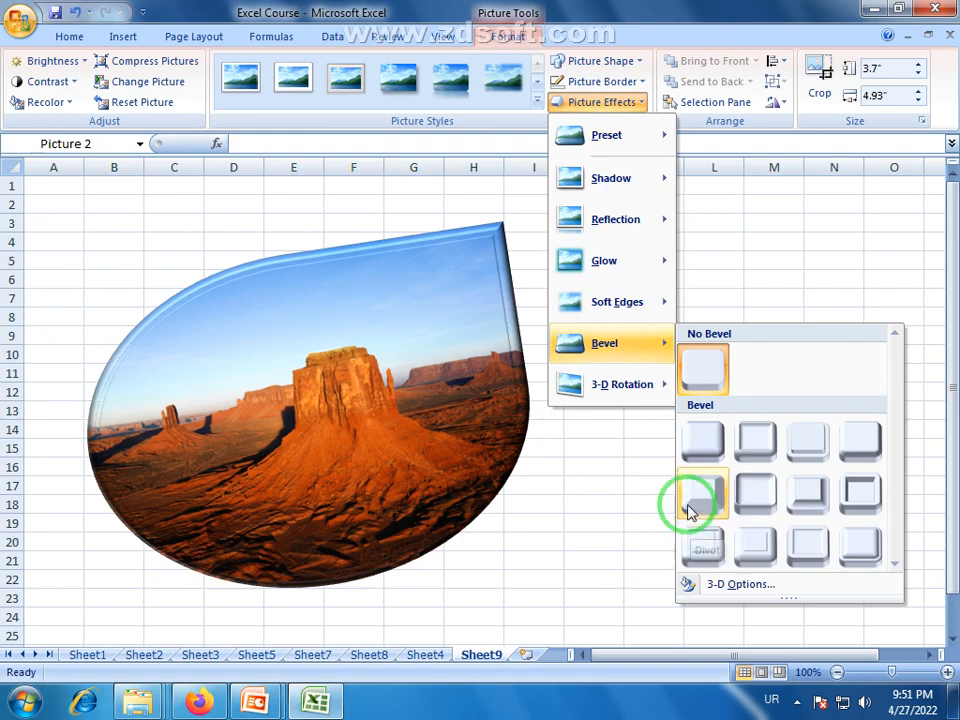
mouse_move(633, 390)
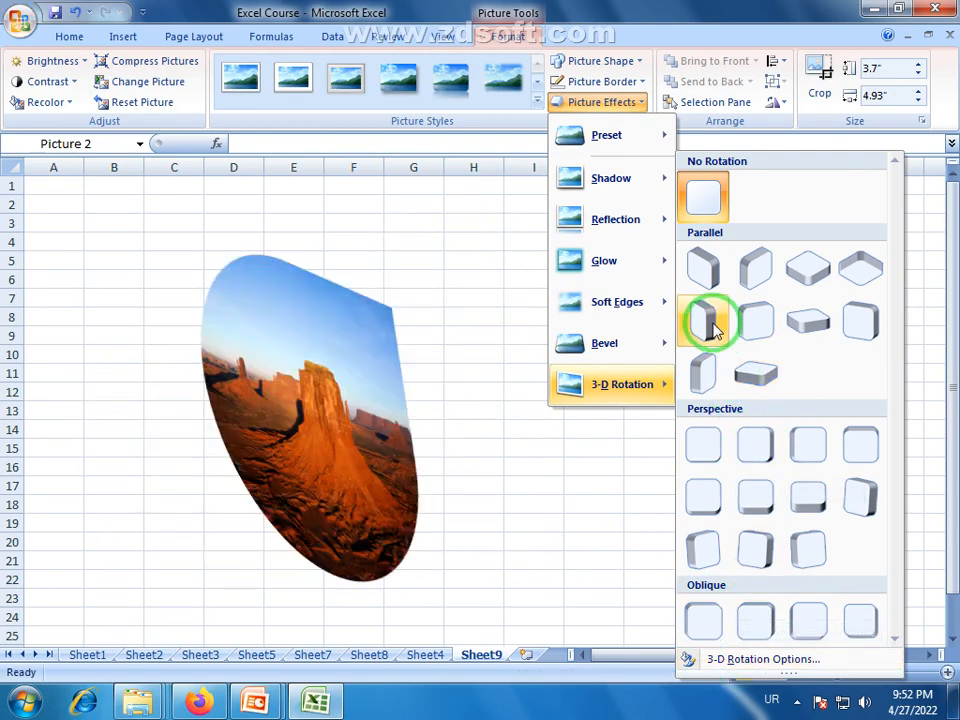
click(476, 182)
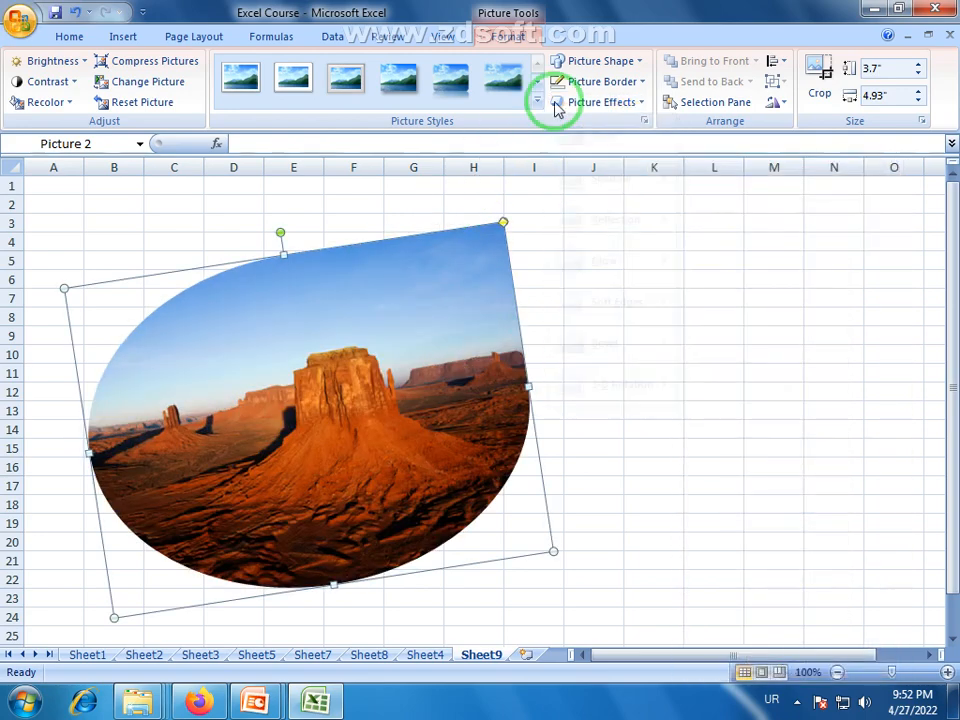
- Change the Desert picture's shape back to a rectangle and move it to columns C to J
click(641, 63)
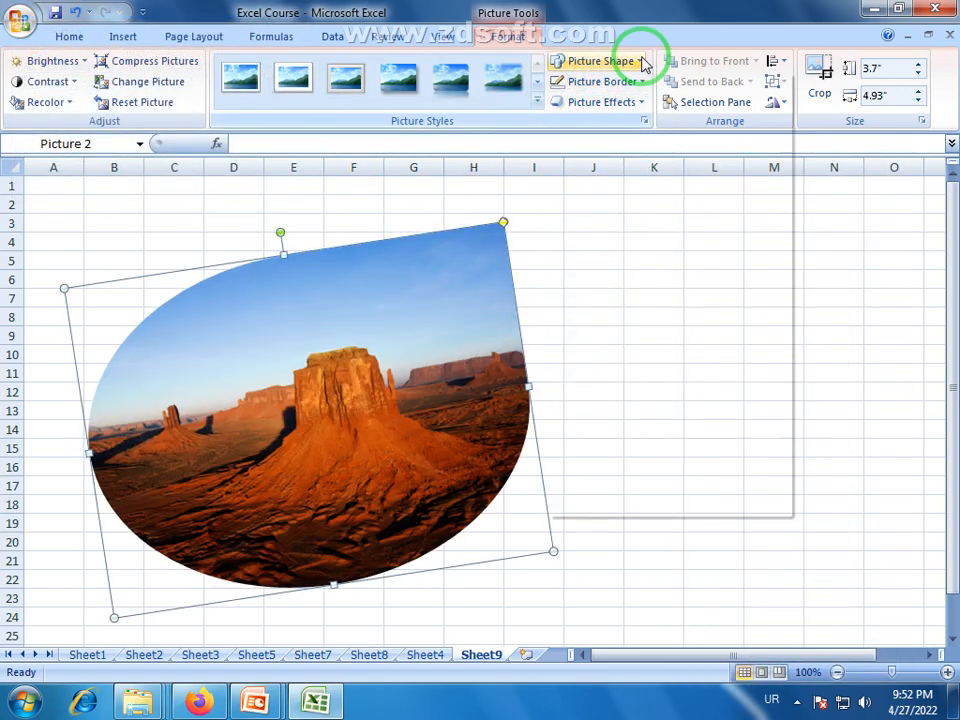
click(557, 100)
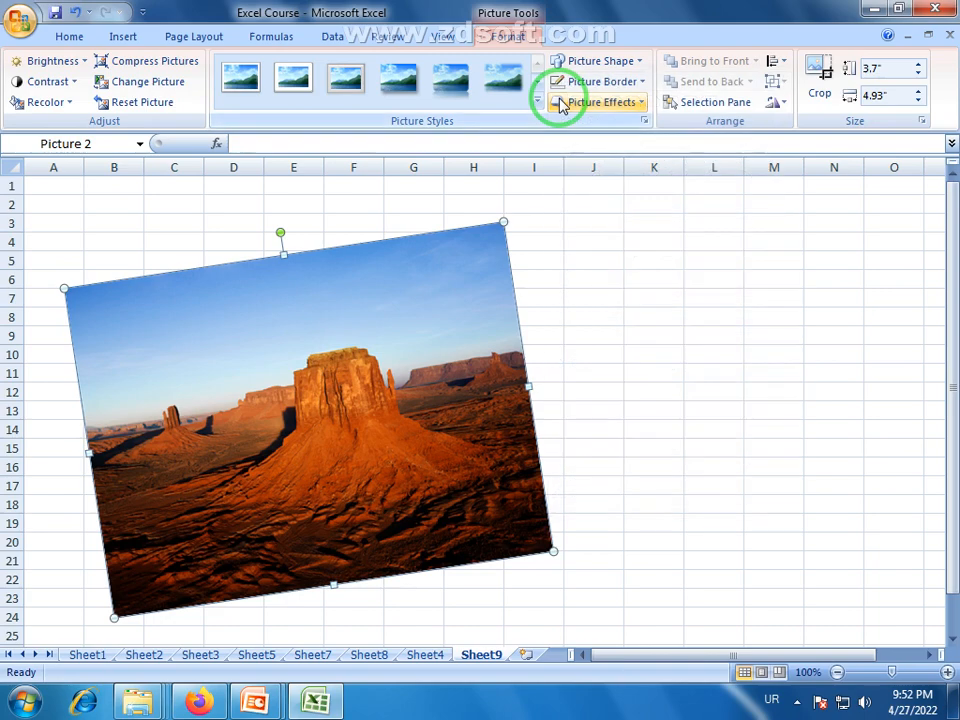
drag(381, 343, 456, 312)
- View the list of picture effects for the Desert picture without choosing one
click(636, 102)
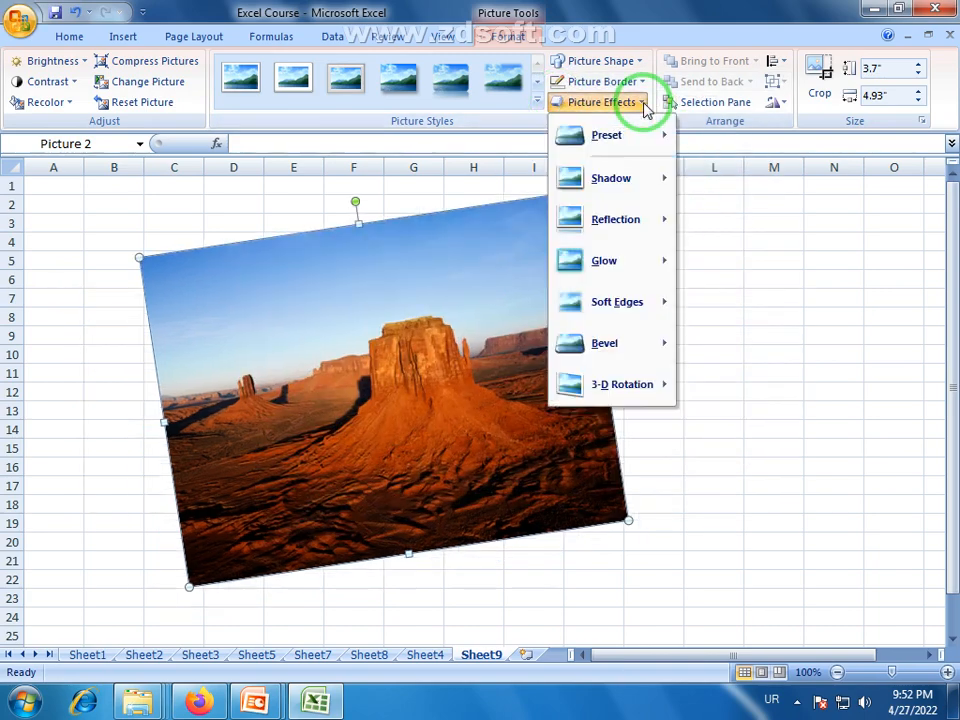
mouse_move(628, 399)
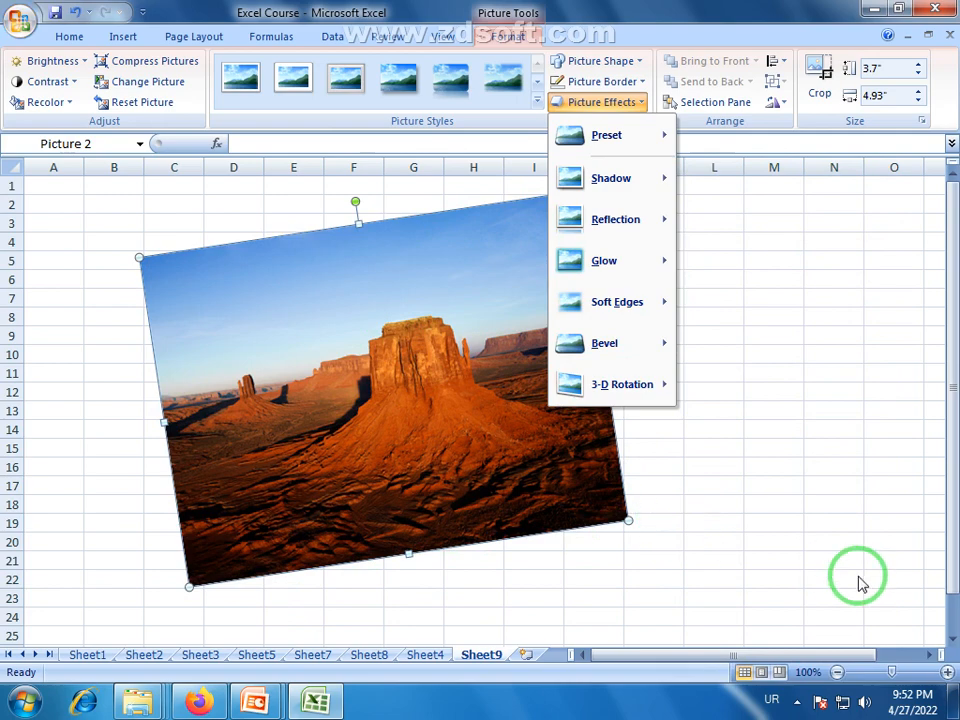
click(436, 415)
- Insert the Lighthouse sample picture at cell M11
click(767, 370)
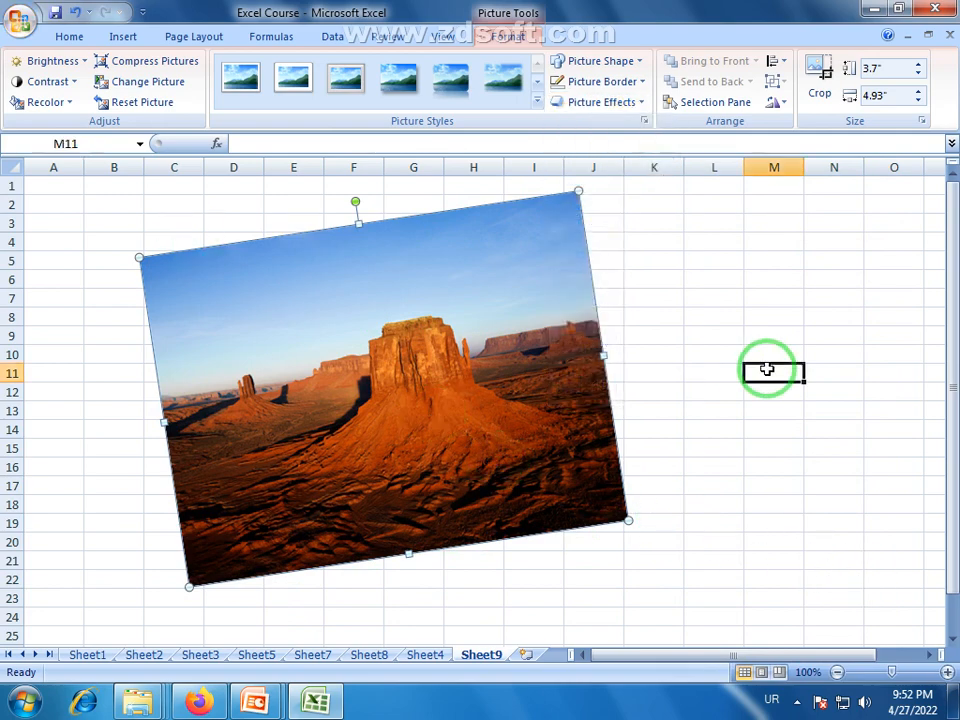
click(126, 38)
click(128, 88)
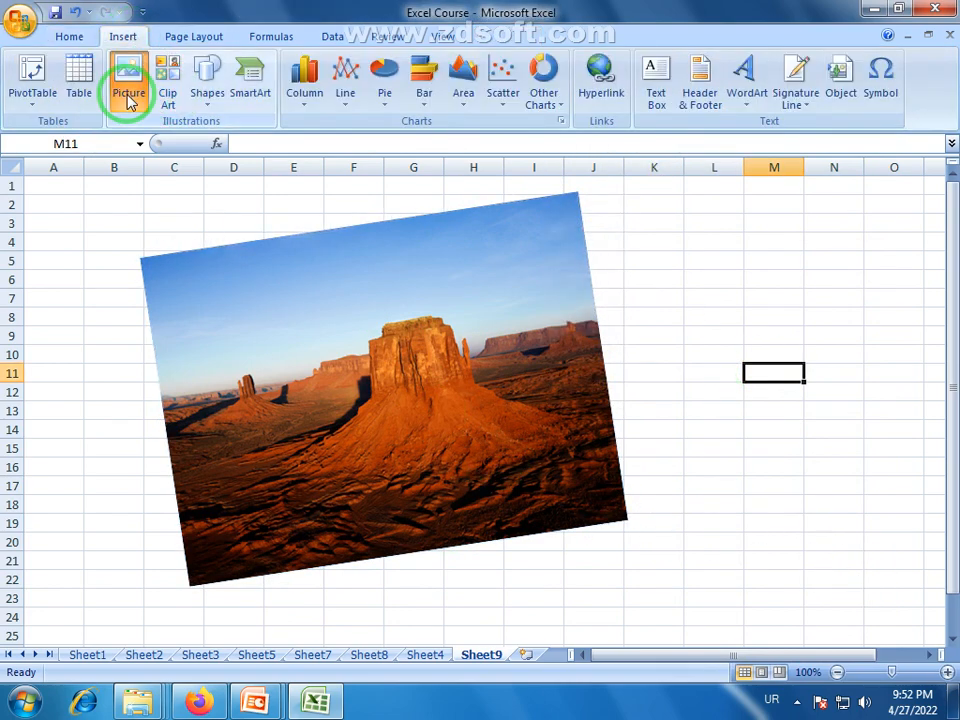
click(300, 274)
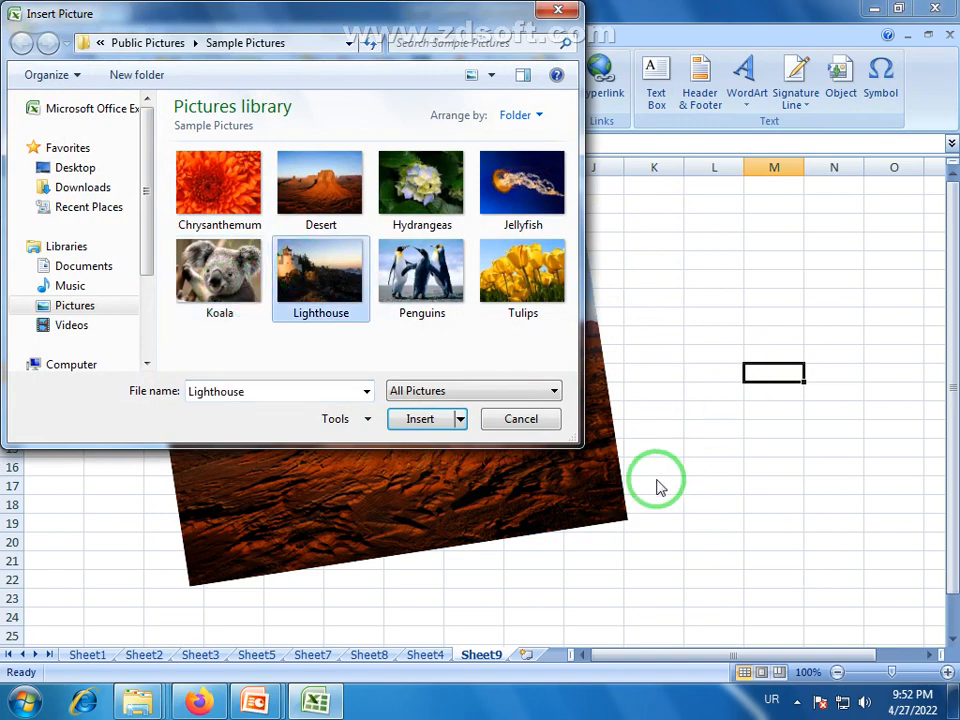
click(420, 419)
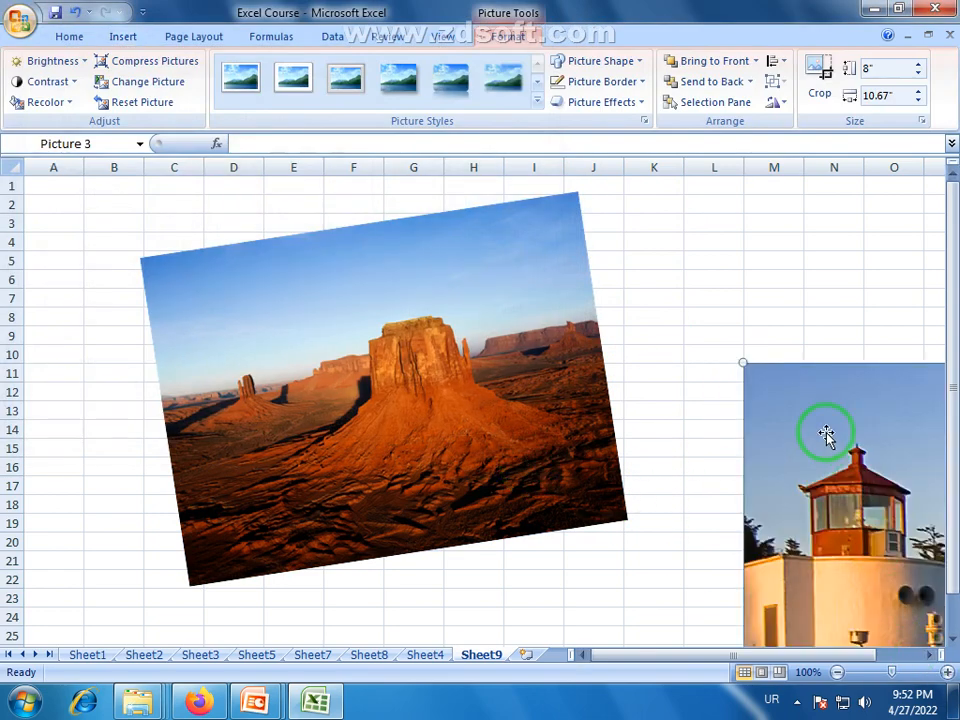
- Shrink the Lighthouse picture to about 2.48" by 3.44" and place it over columns P to U
click(873, 673)
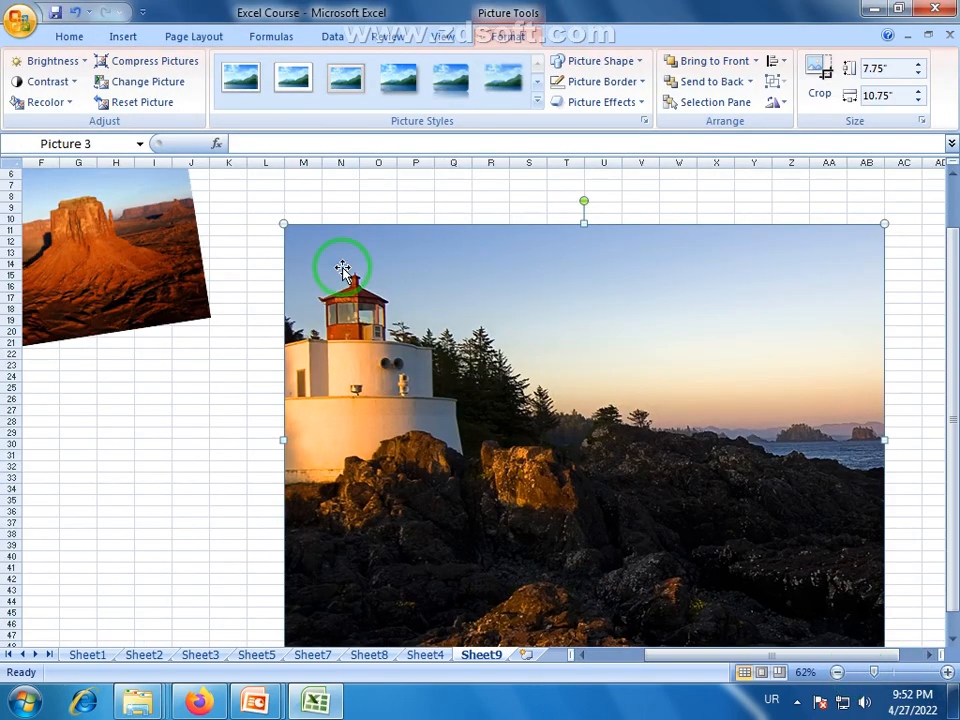
drag(284, 222, 690, 516)
drag(782, 602, 510, 349)
- View the 3-D rotation effects available for the Lighthouse picture without applying one
click(640, 104)
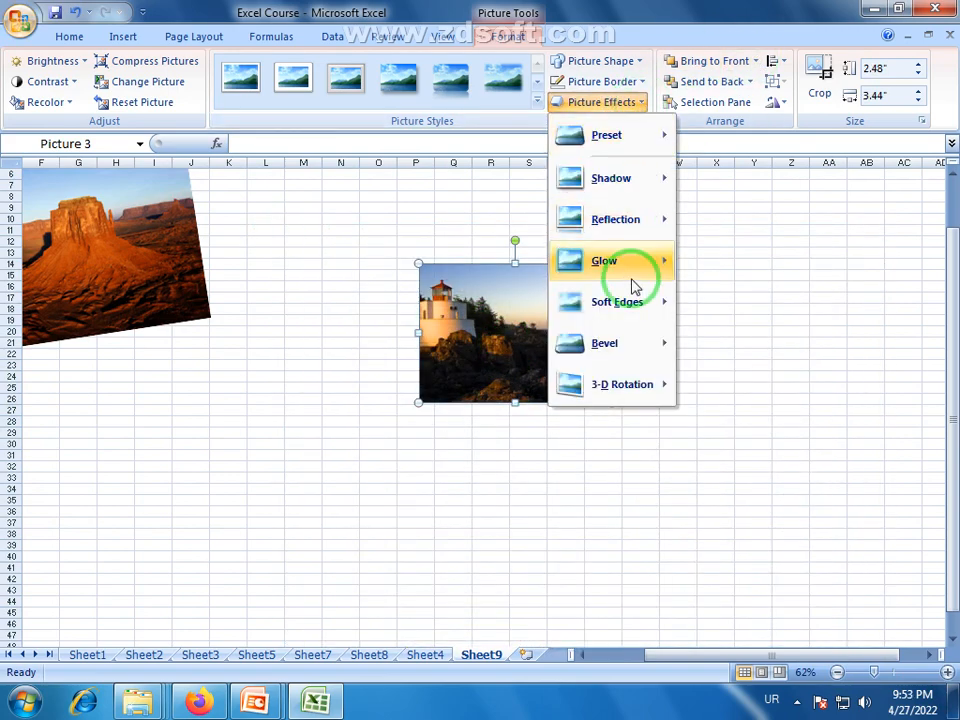
mouse_move(660, 396)
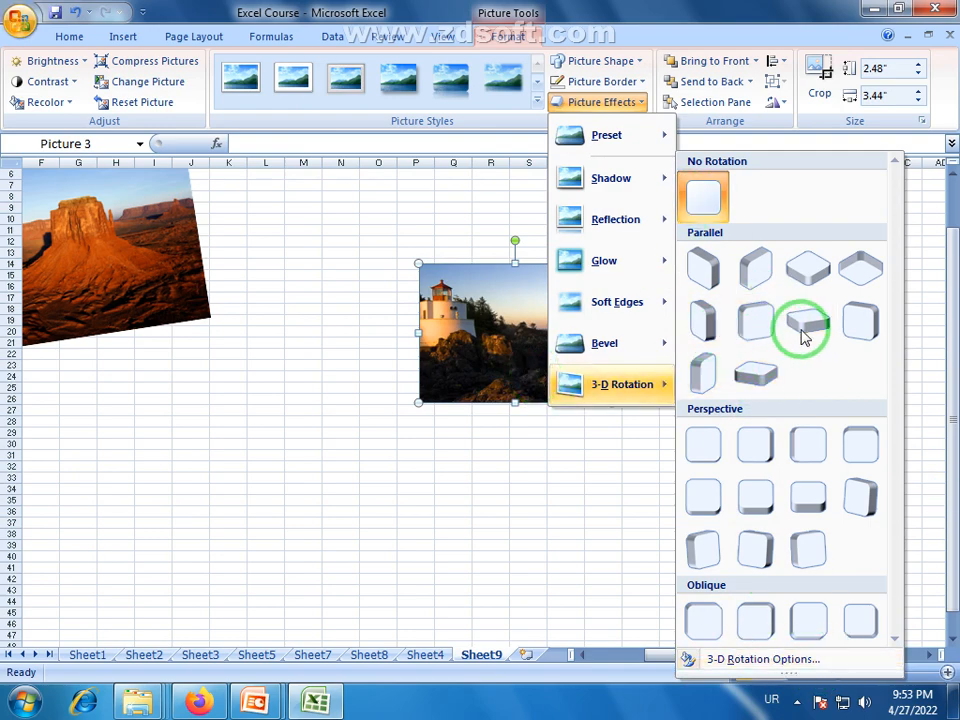
click(553, 463)
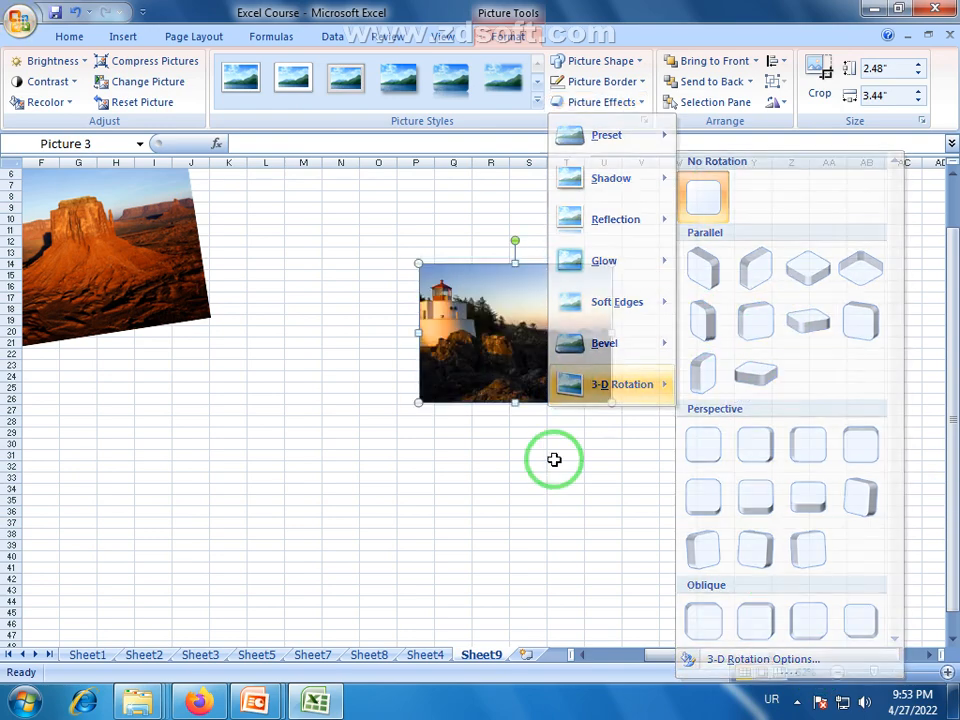
- Move the Lighthouse picture to columns R to W and the Desert picture to columns L to T so their corners overlap
drag(563, 343, 446, 317)
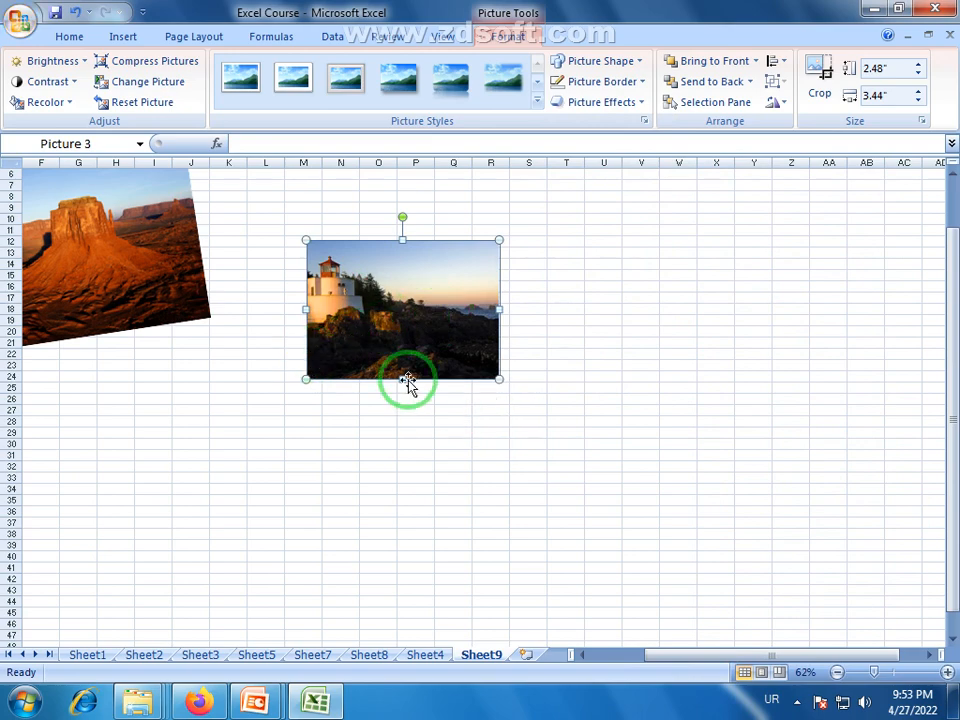
drag(676, 655, 614, 655)
drag(335, 280, 540, 456)
click(560, 342)
click(551, 317)
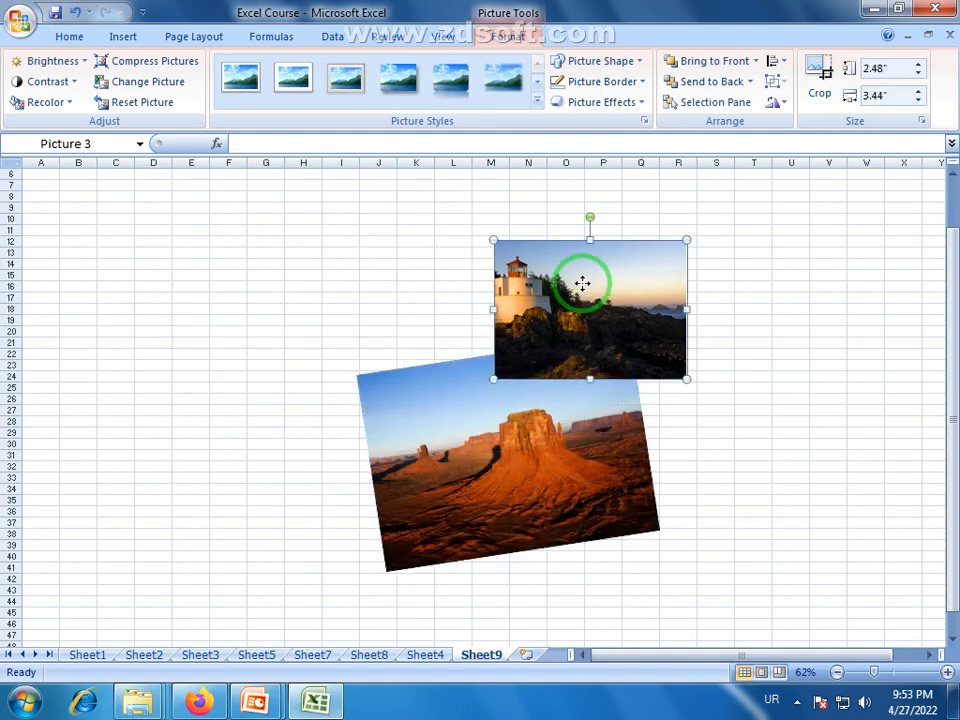
drag(581, 279, 788, 240)
drag(553, 429, 664, 427)
click(829, 489)
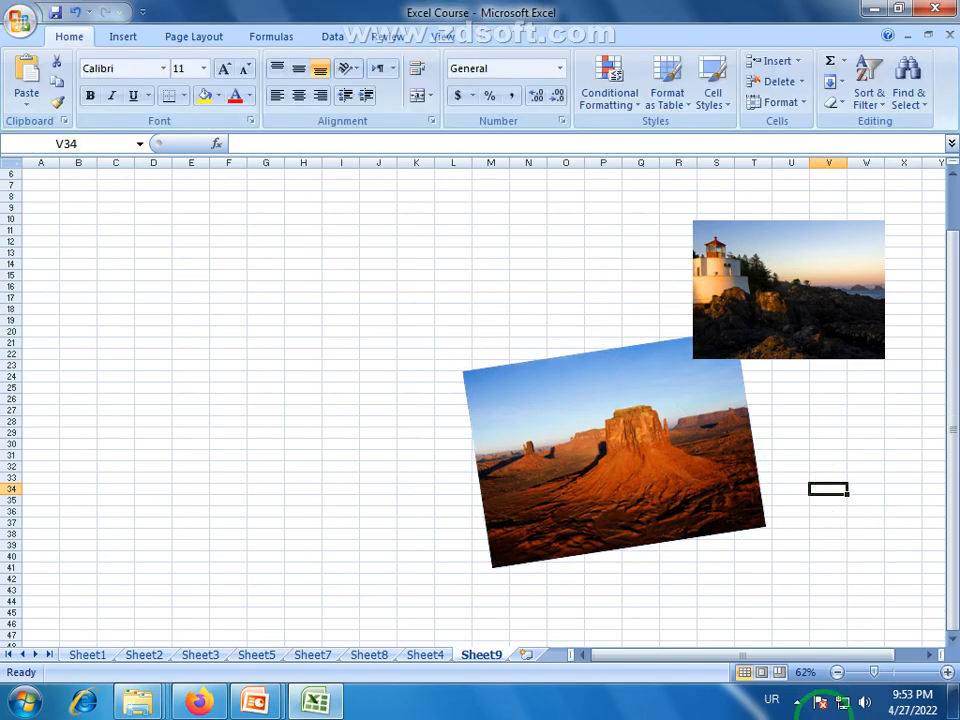
- Move the Desert picture up beside the Lighthouse picture and lay the Lighthouse picture over the Desert picture's right side
drag(875, 673, 888, 673)
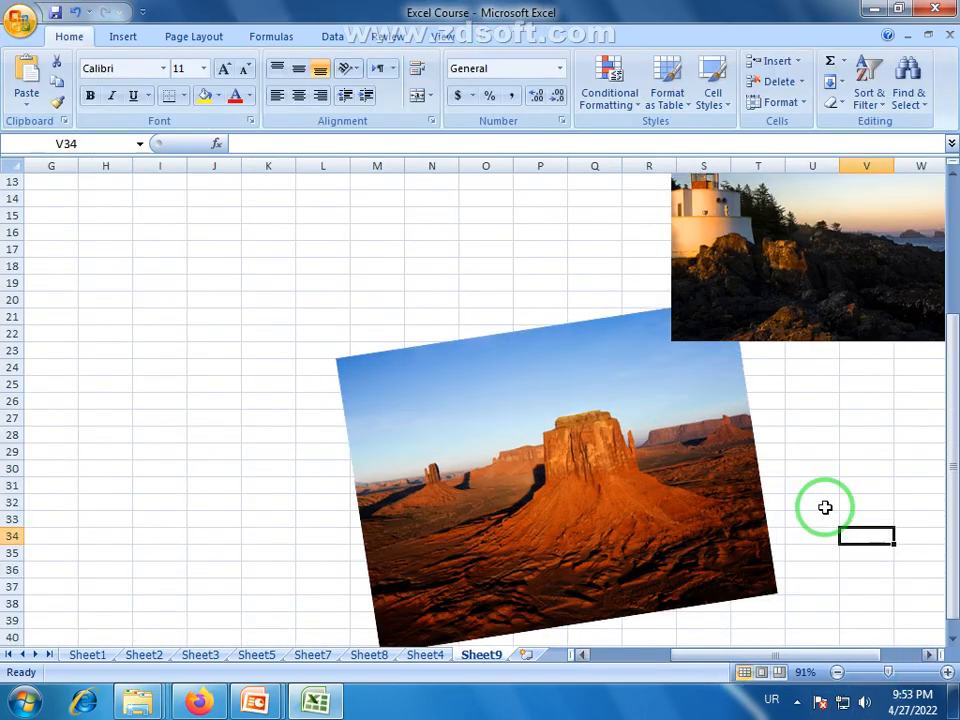
click(835, 671)
click(835, 671)
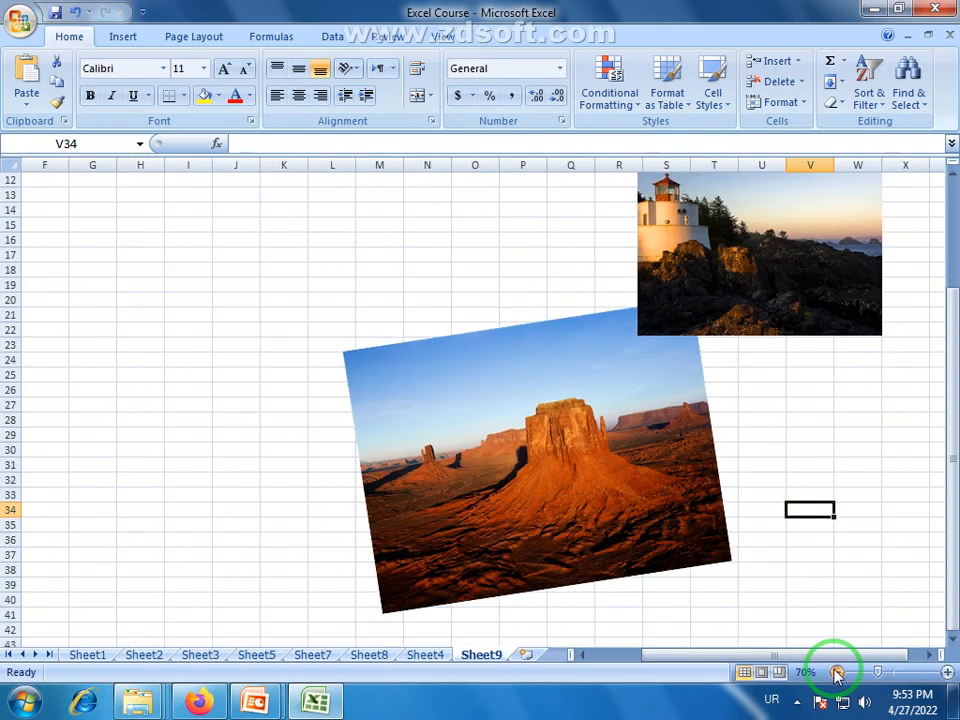
click(835, 671)
click(498, 368)
drag(498, 368, 462, 261)
drag(688, 306, 705, 339)
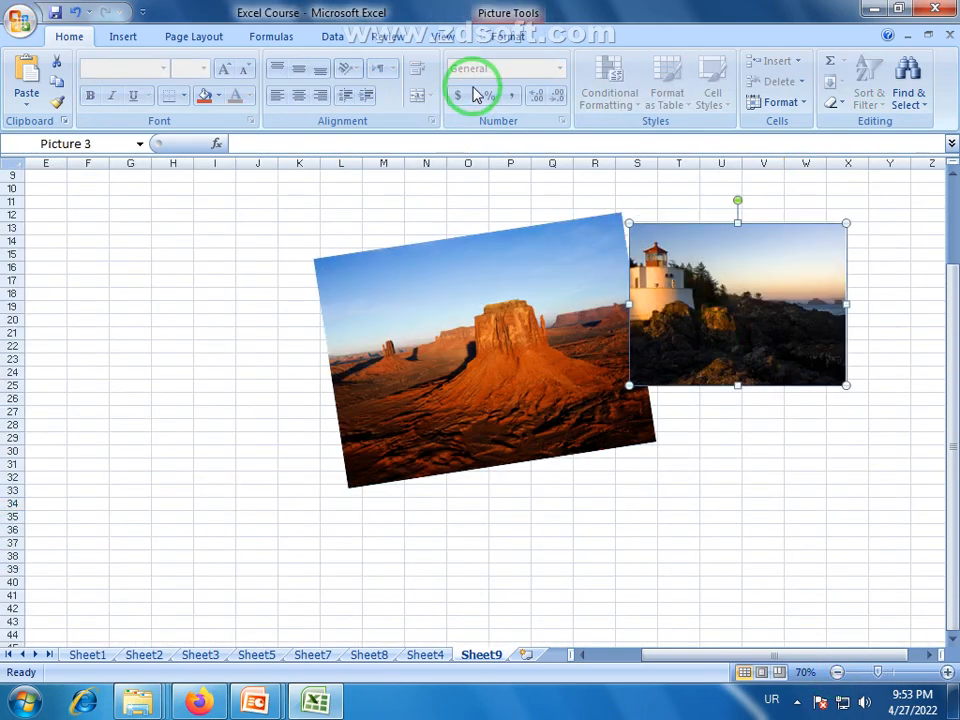
double_click(707, 318)
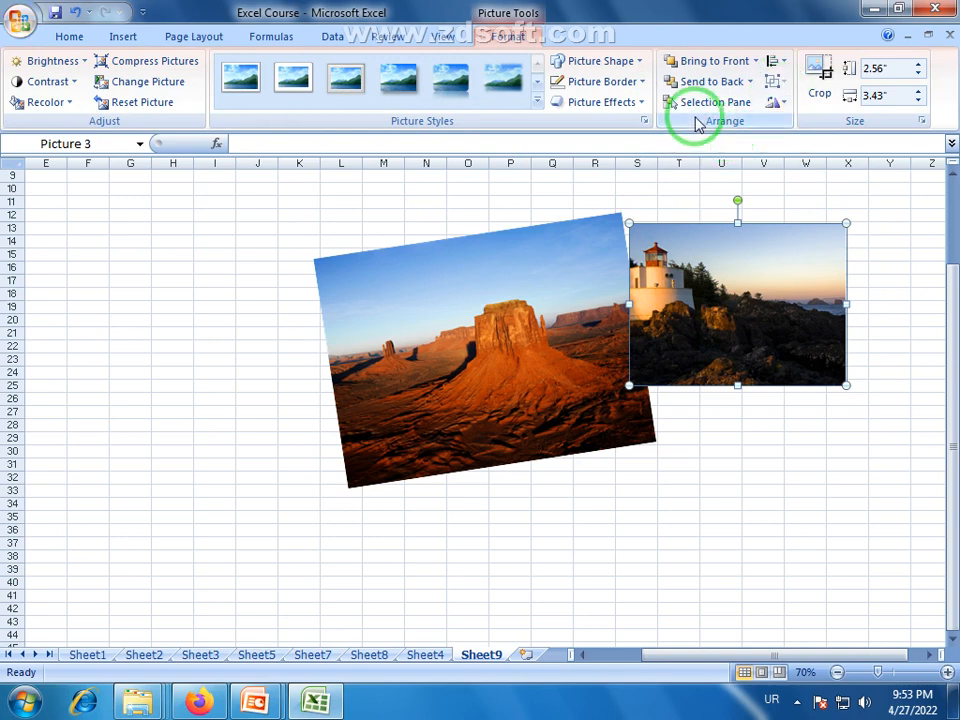
drag(669, 261, 606, 282)
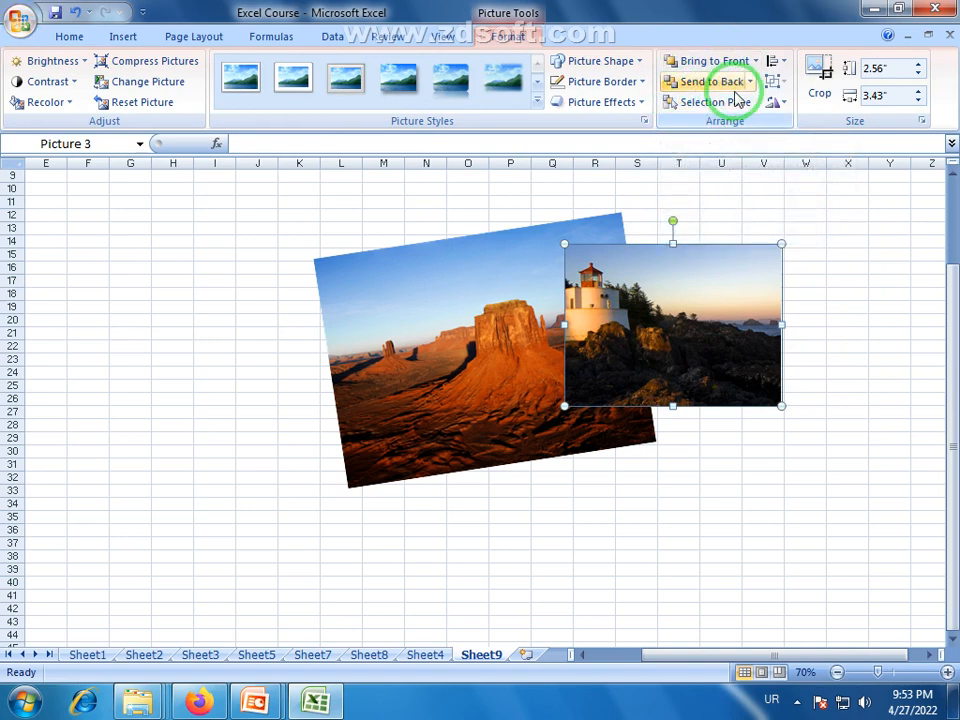
- Bring the Desert picture in front of the Lighthouse picture, and send it to the back again
click(475, 320)
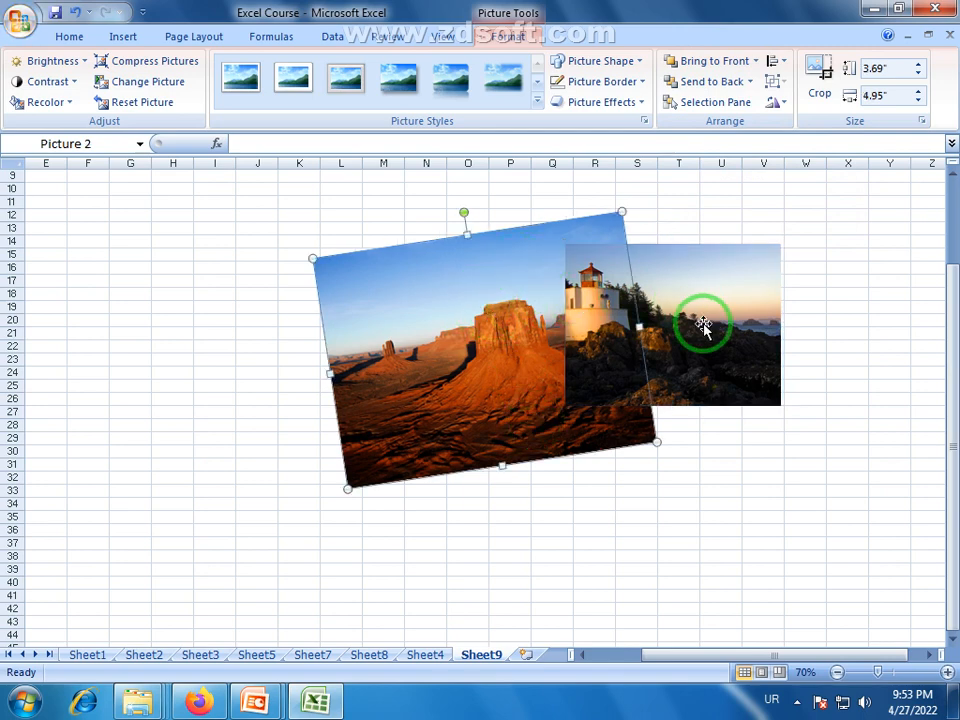
click(700, 63)
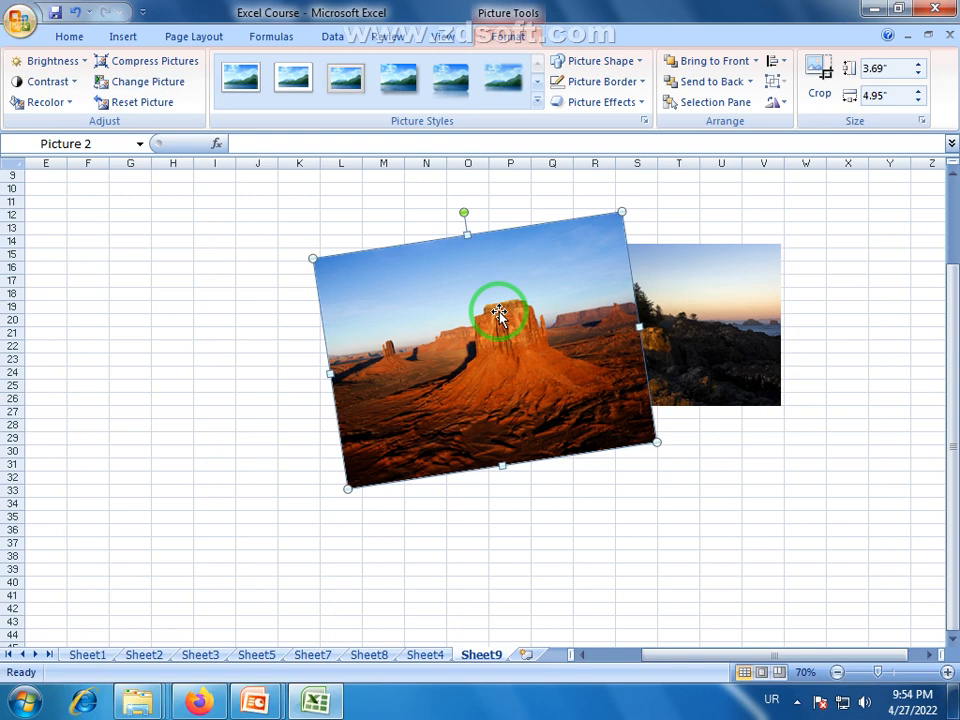
click(705, 84)
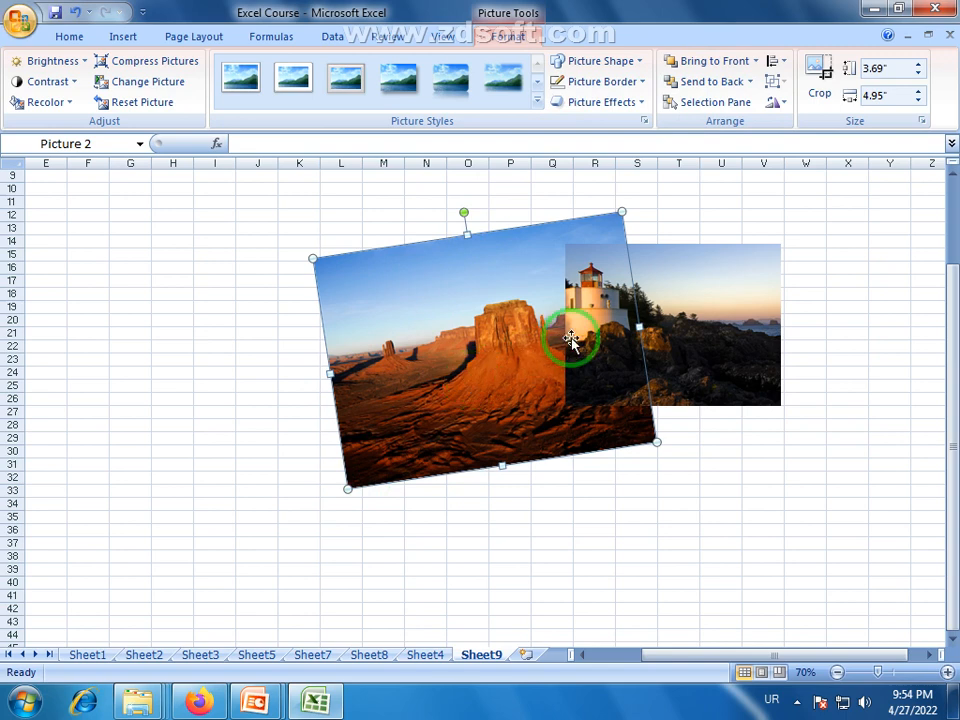
click(750, 81)
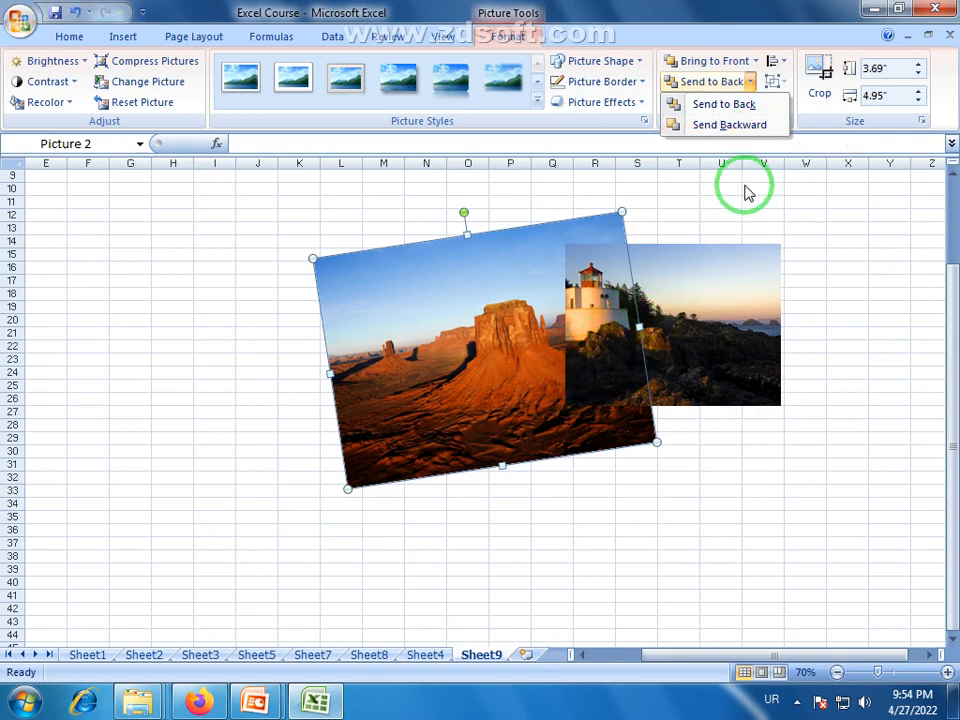
click(674, 84)
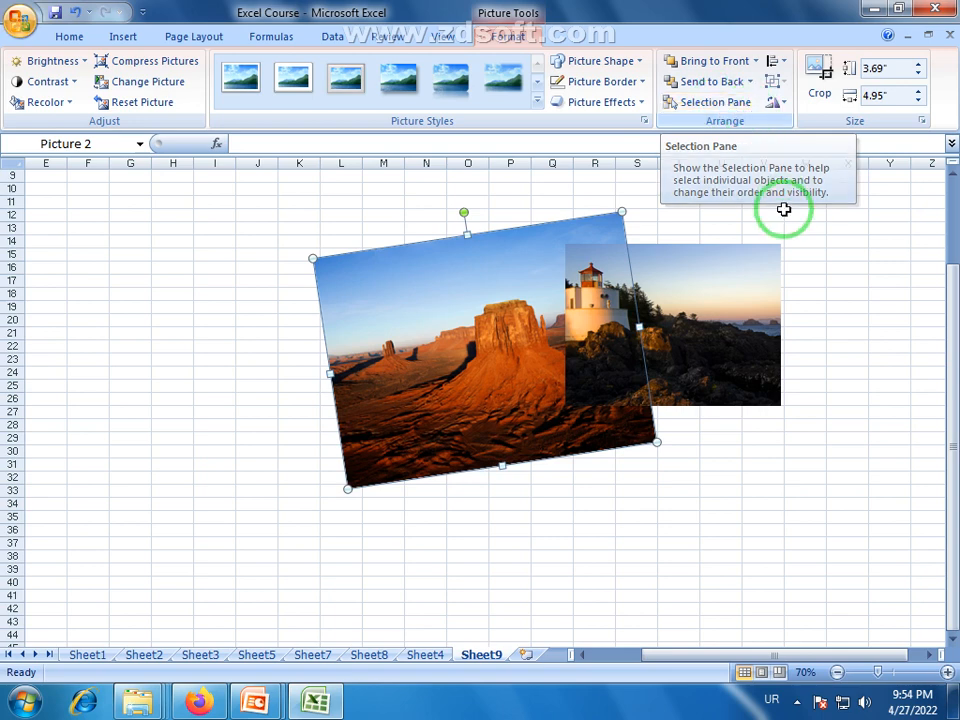
- Examine the sheet's pictures in the Selection and Visibility list, selecting Picture 3 and Picture 2, and close it
click(713, 104)
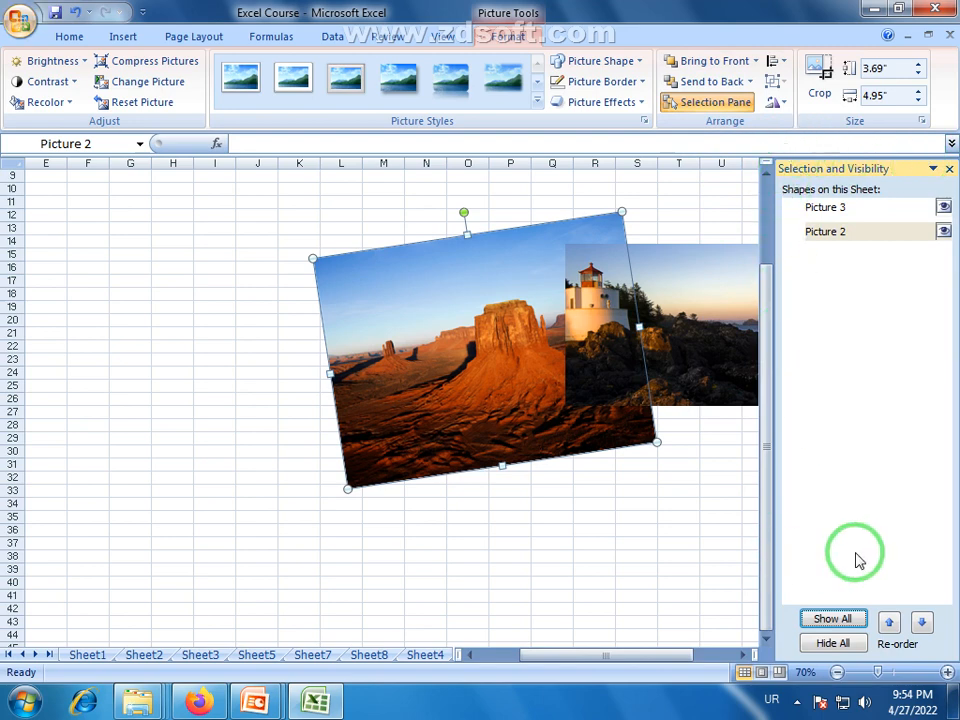
click(840, 209)
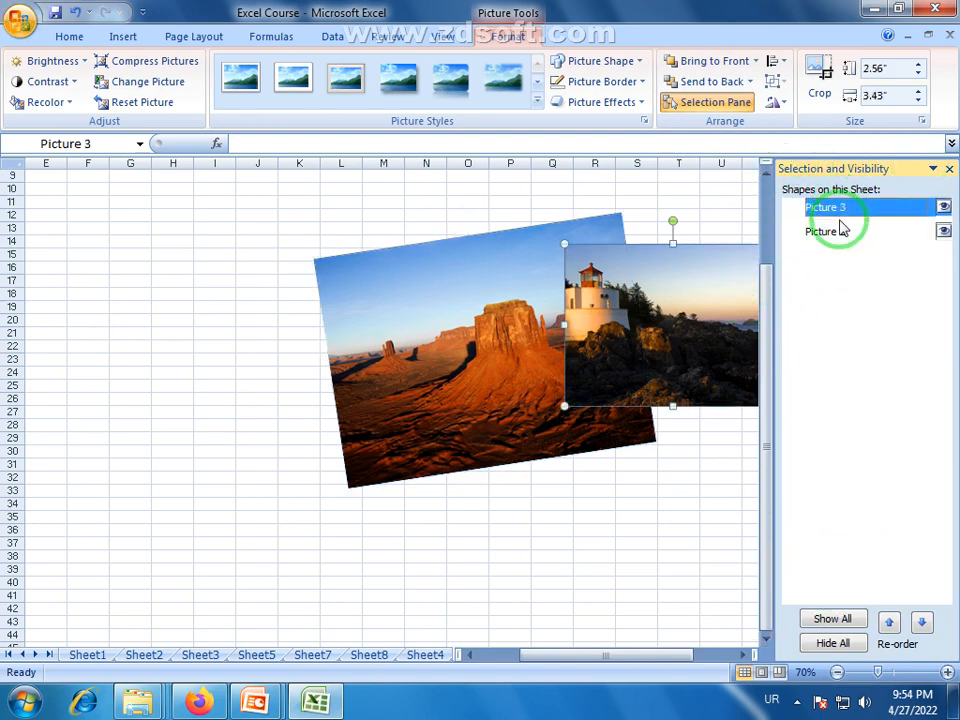
click(840, 229)
click(502, 318)
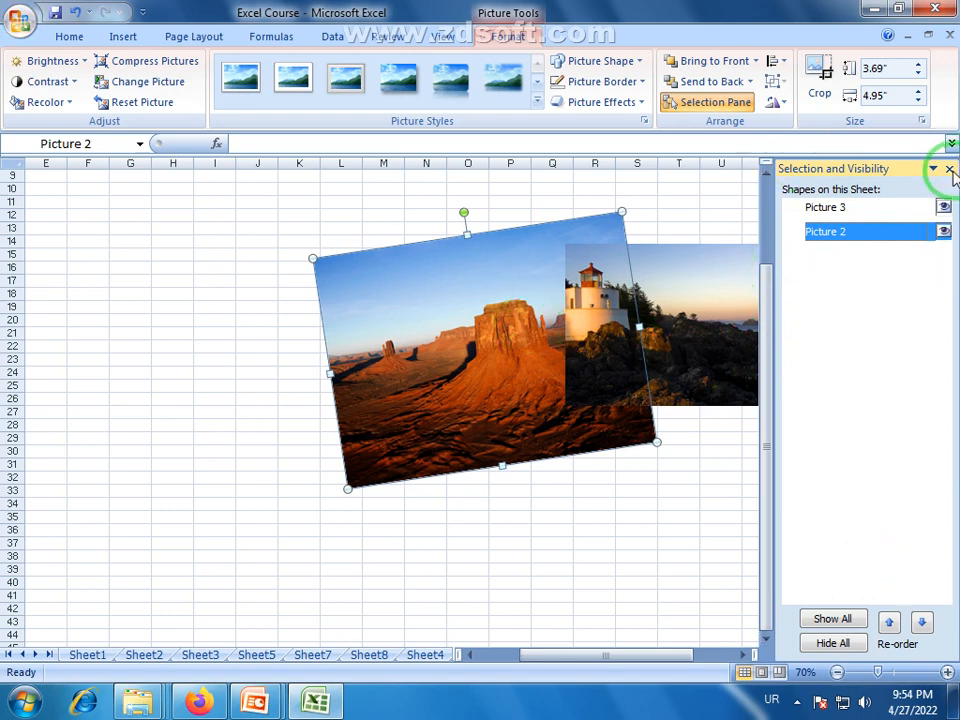
click(950, 170)
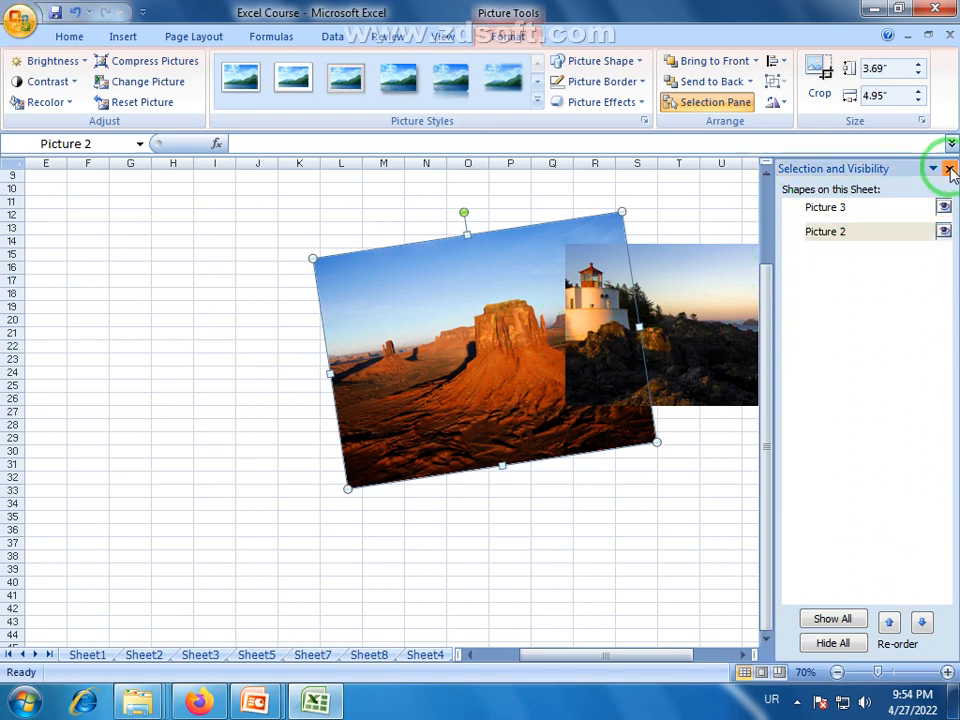
- Move the Desert picture clear of the Lighthouse picture, so that its right edge lies in column O
click(720, 291)
click(480, 300)
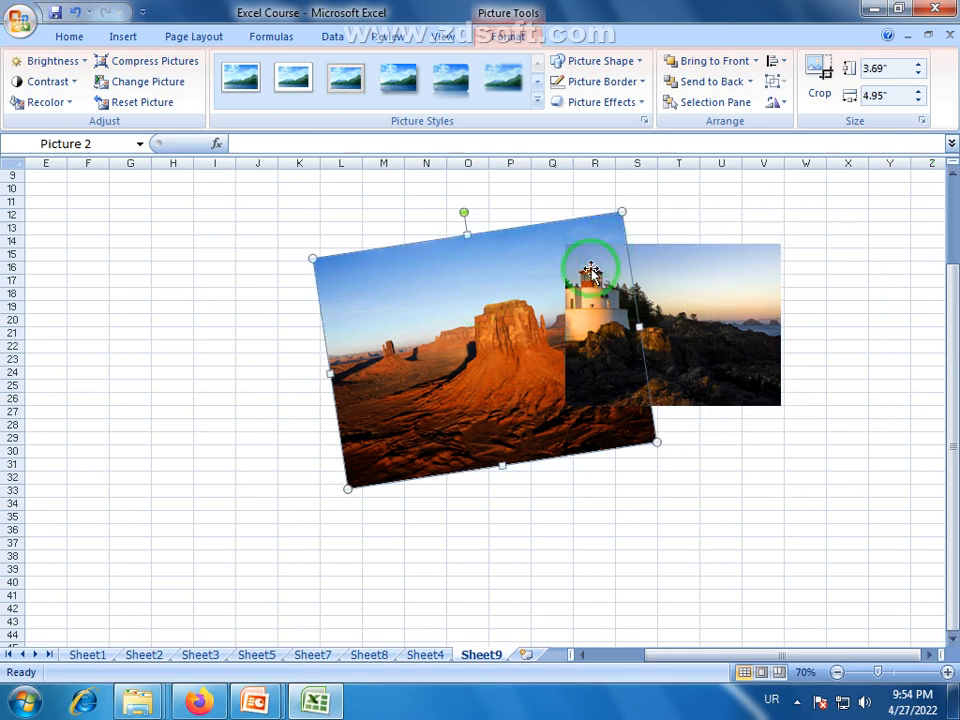
click(786, 64)
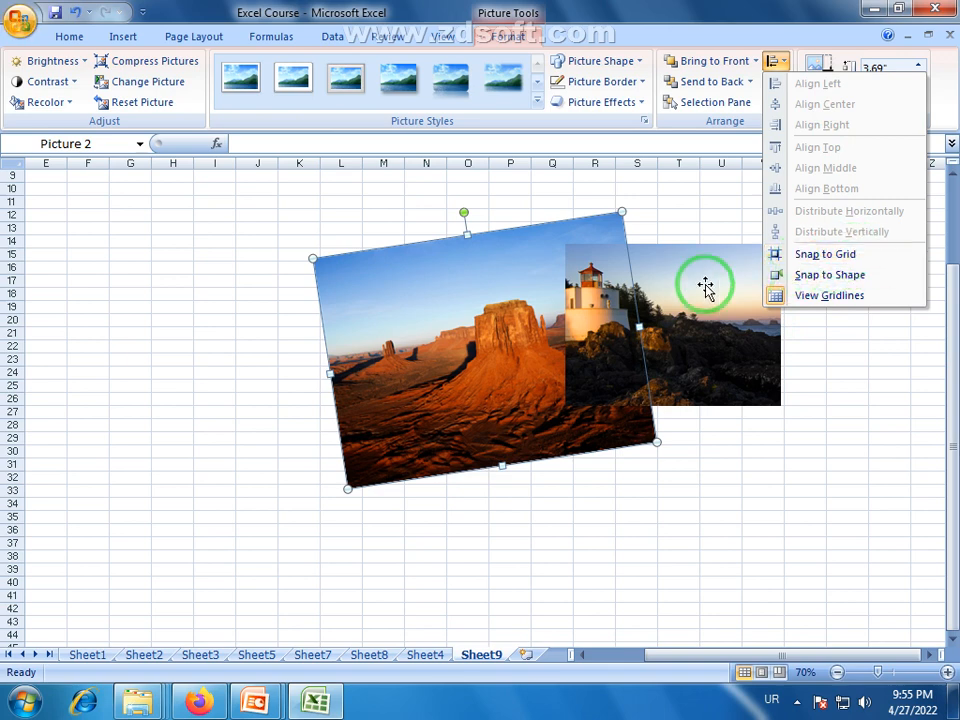
click(947, 673)
click(947, 673)
click(947, 673)
click(550, 430)
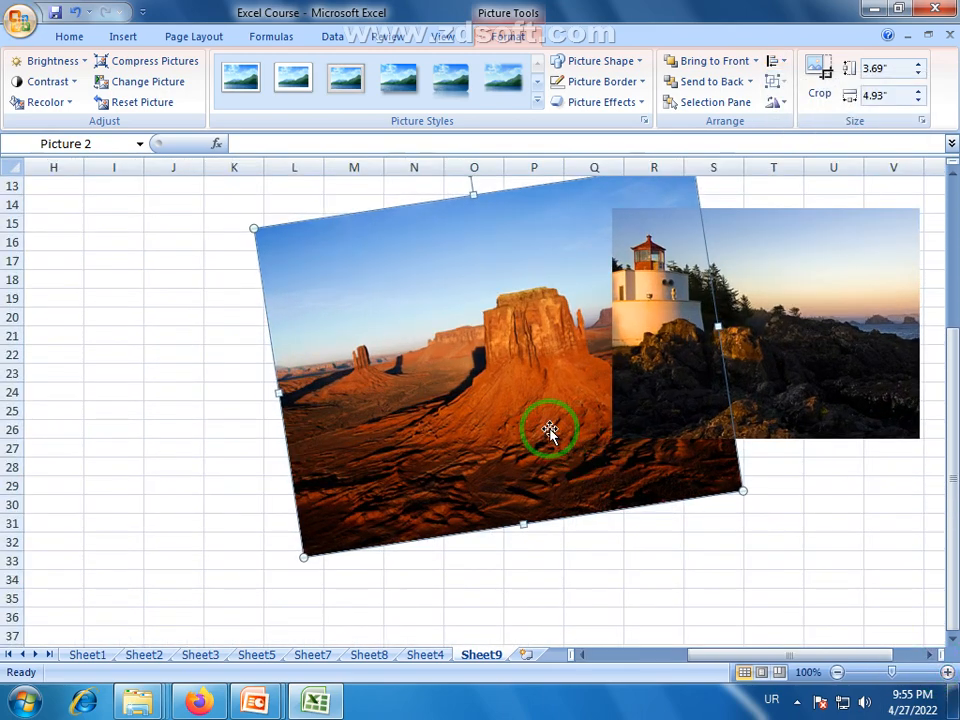
drag(550, 430, 232, 390)
- Reposition the Lighthouse picture to about columns Q to V and rows 18 to 30, apart from the Desert picture
click(714, 332)
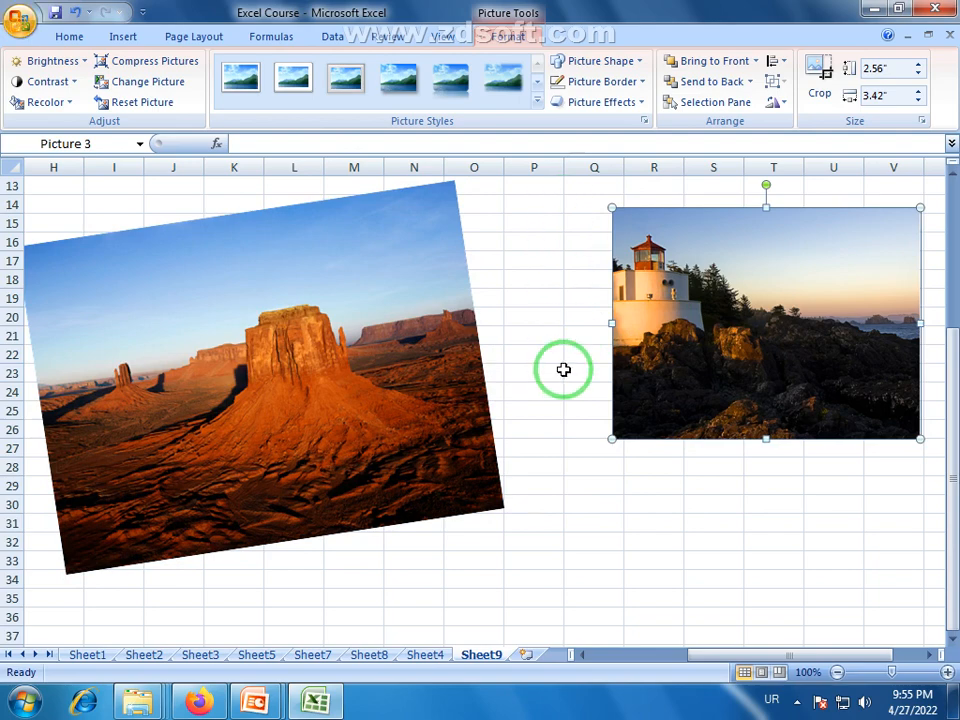
drag(676, 325, 679, 496)
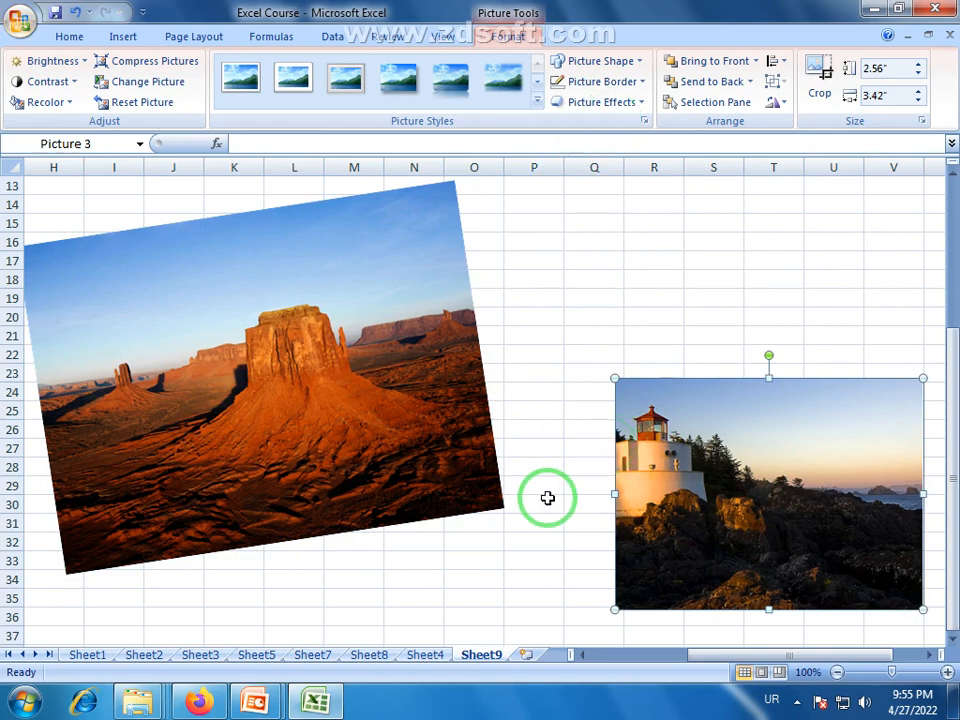
drag(737, 465, 701, 375)
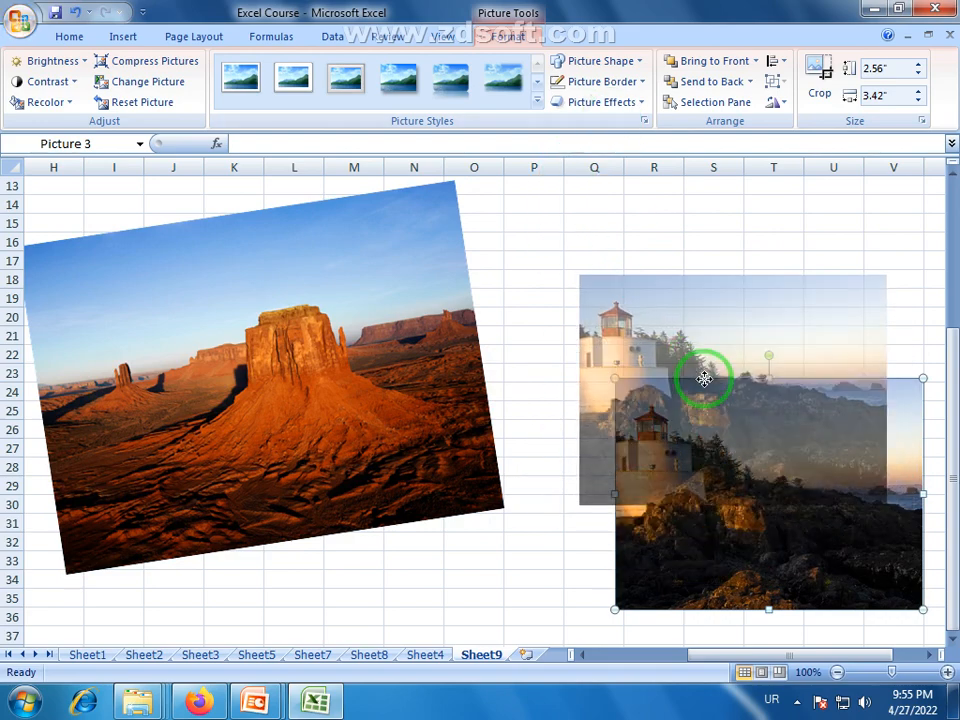
drag(664, 337, 619, 328)
drag(589, 325, 634, 337)
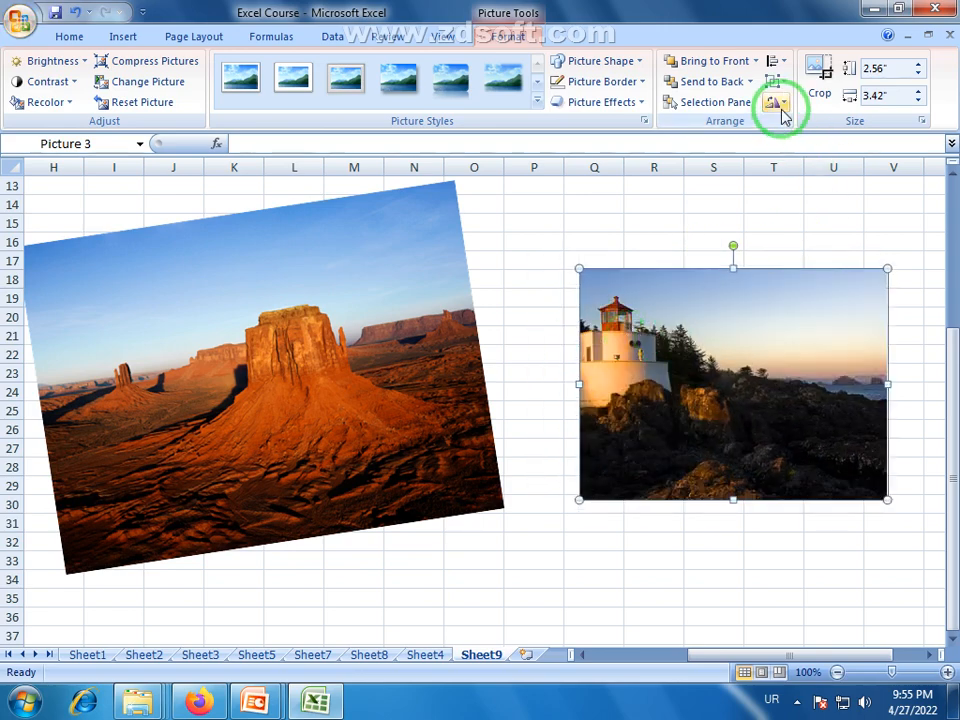
- Turn on Snap to Grid and fit the Lighthouse picture to the cells from Q18, at about 2.5" high by 3.33" wide
click(779, 62)
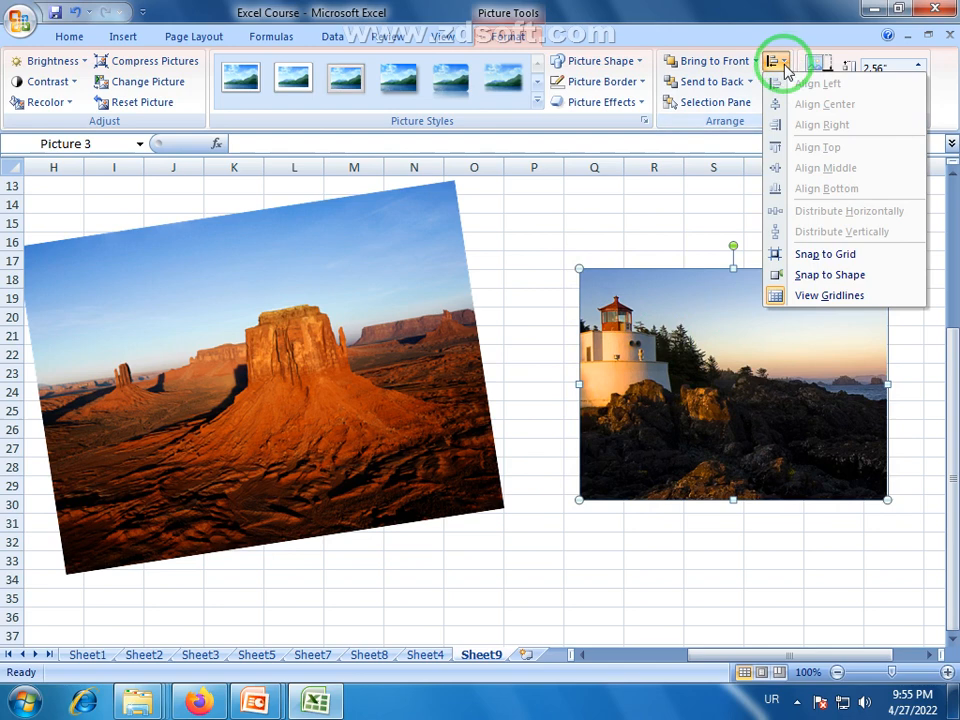
click(812, 256)
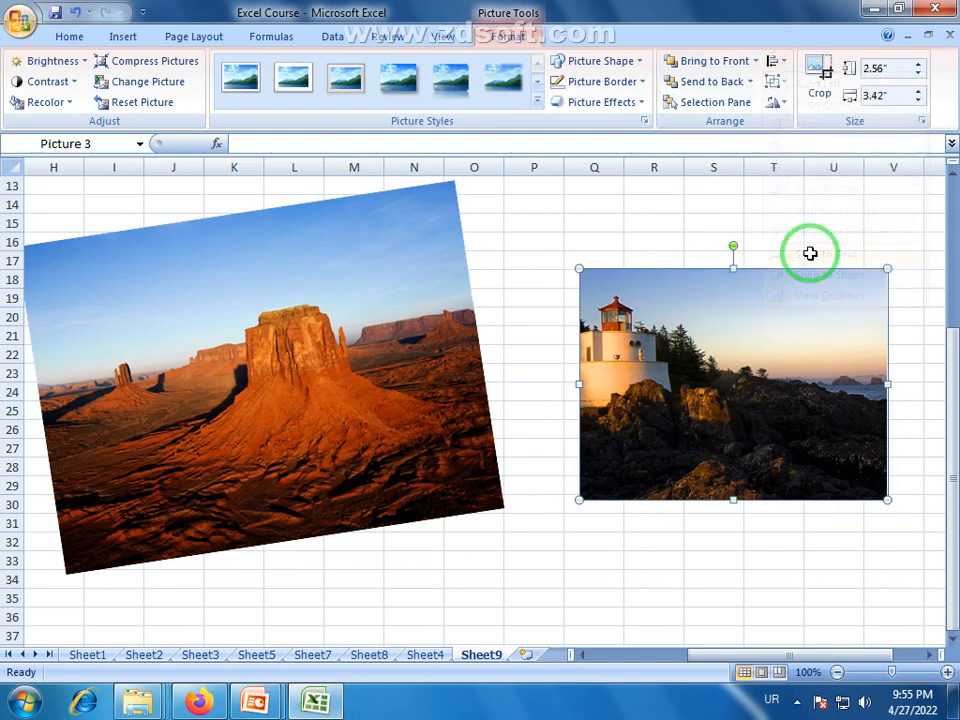
click(650, 343)
drag(622, 322, 577, 270)
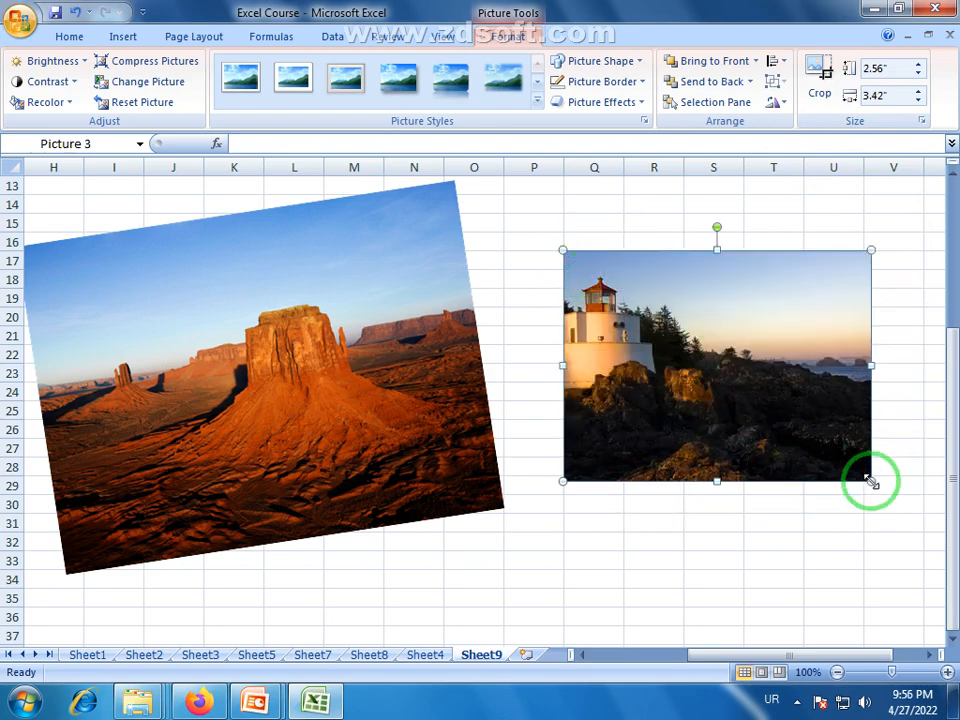
drag(865, 471, 862, 474)
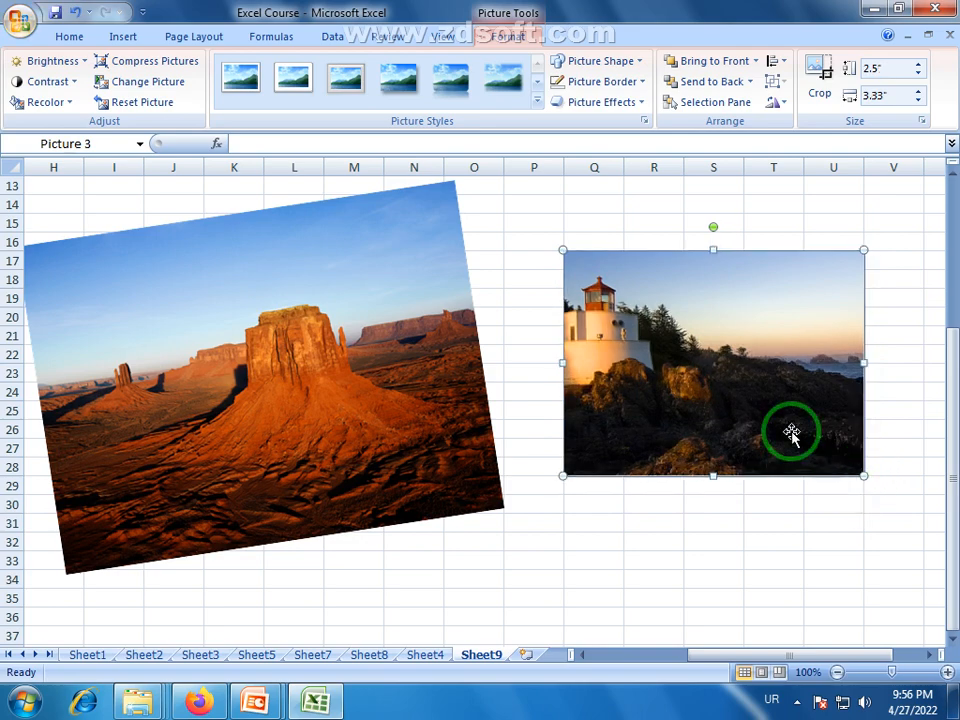
drag(724, 401, 748, 370)
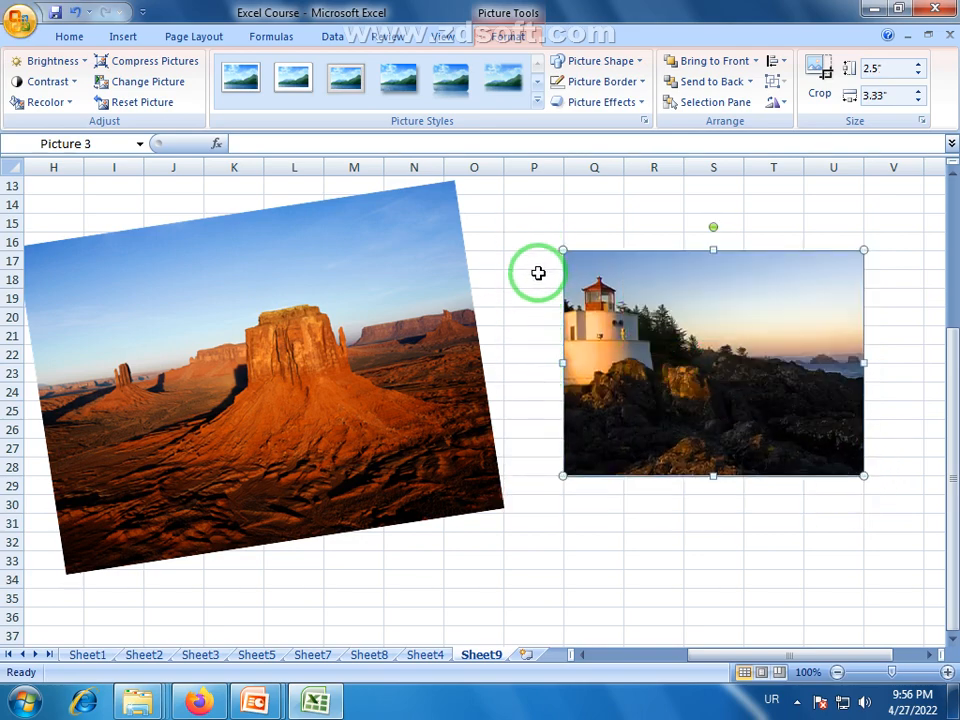
drag(627, 287, 609, 287)
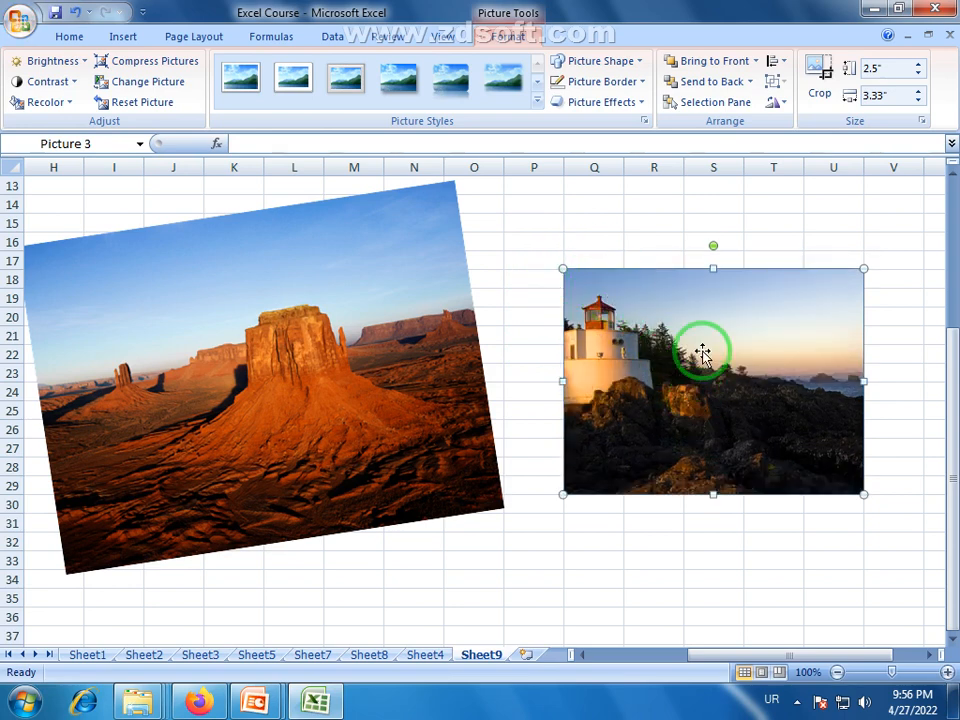
- Turn off Snap to Grid
click(780, 62)
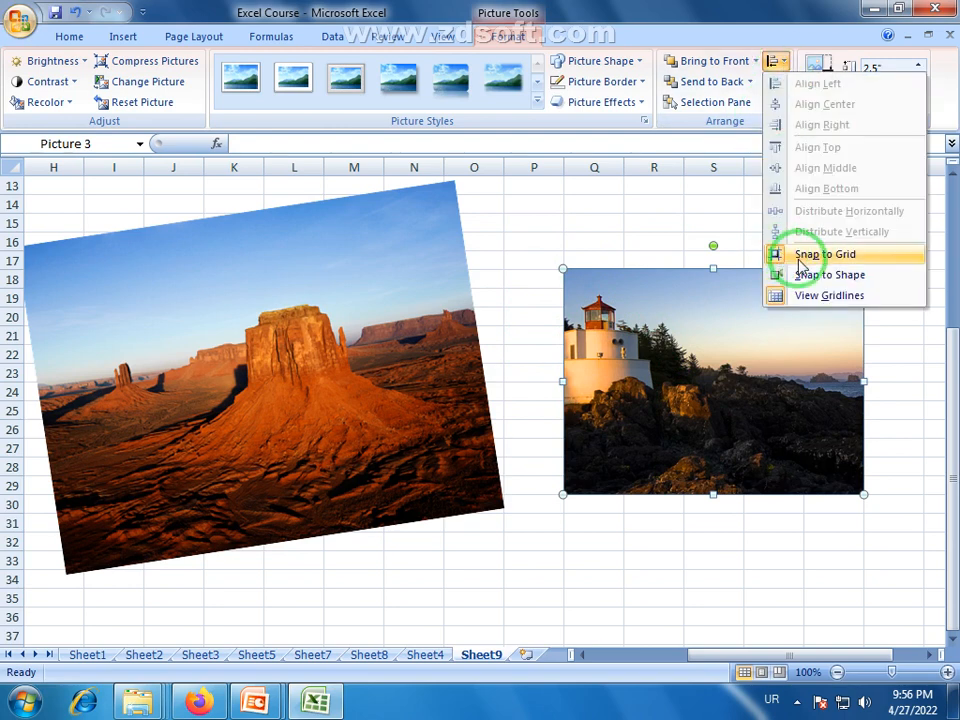
click(806, 256)
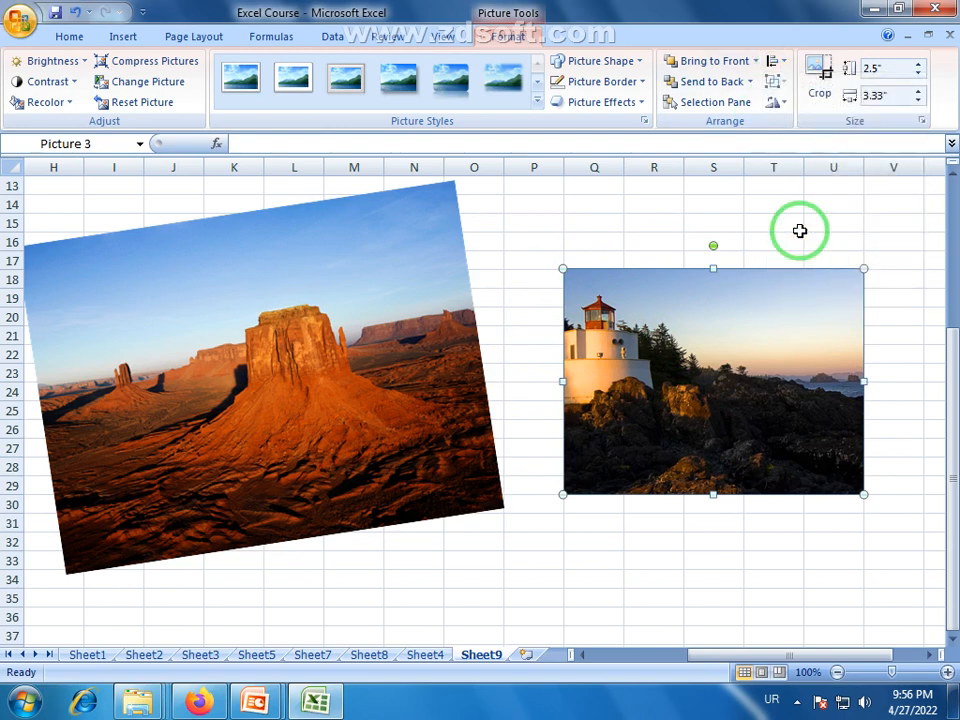
- Hide the worksheet gridlines and show them again
click(781, 63)
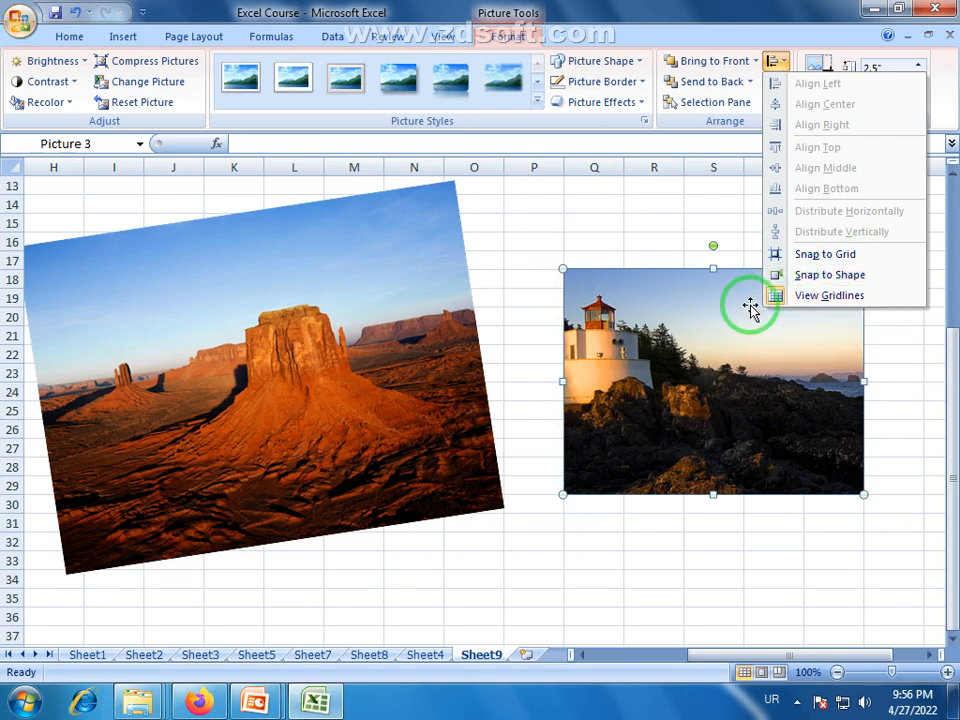
click(826, 298)
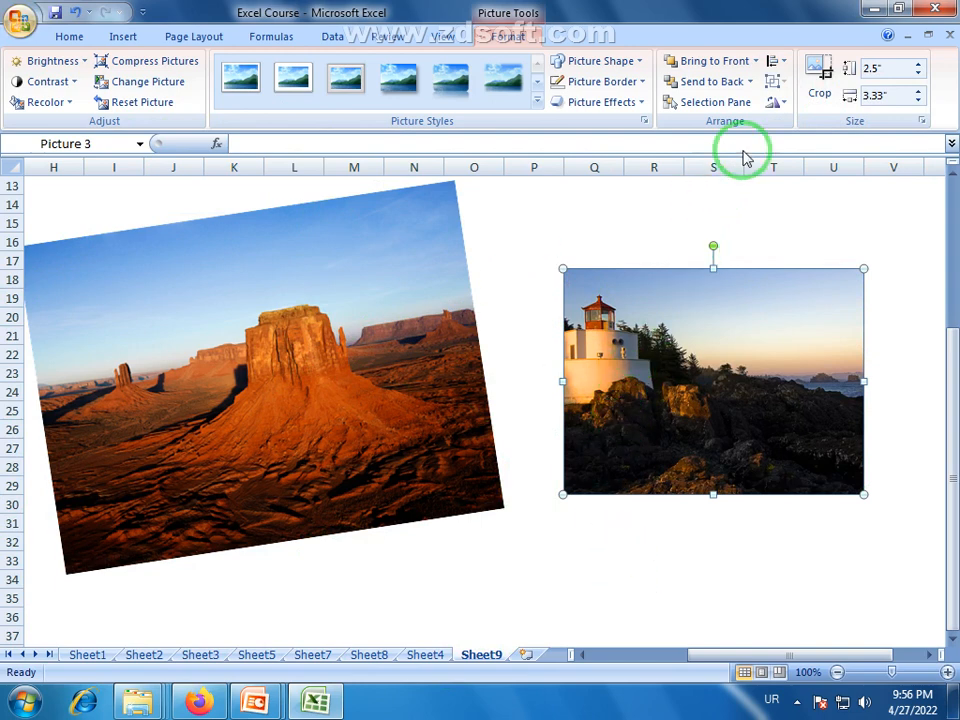
click(782, 62)
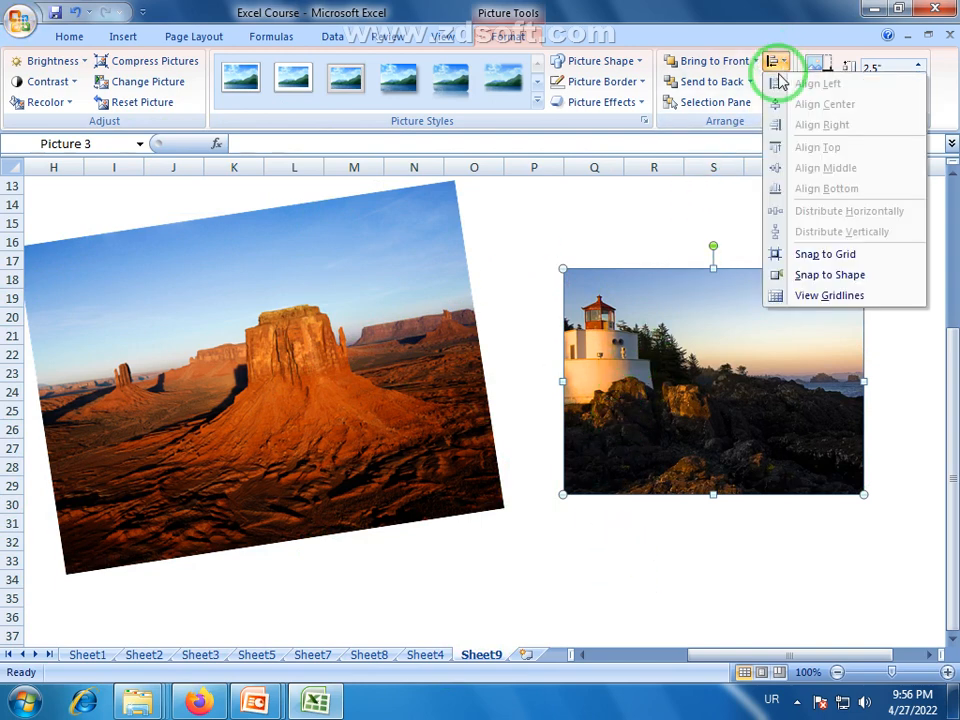
click(835, 296)
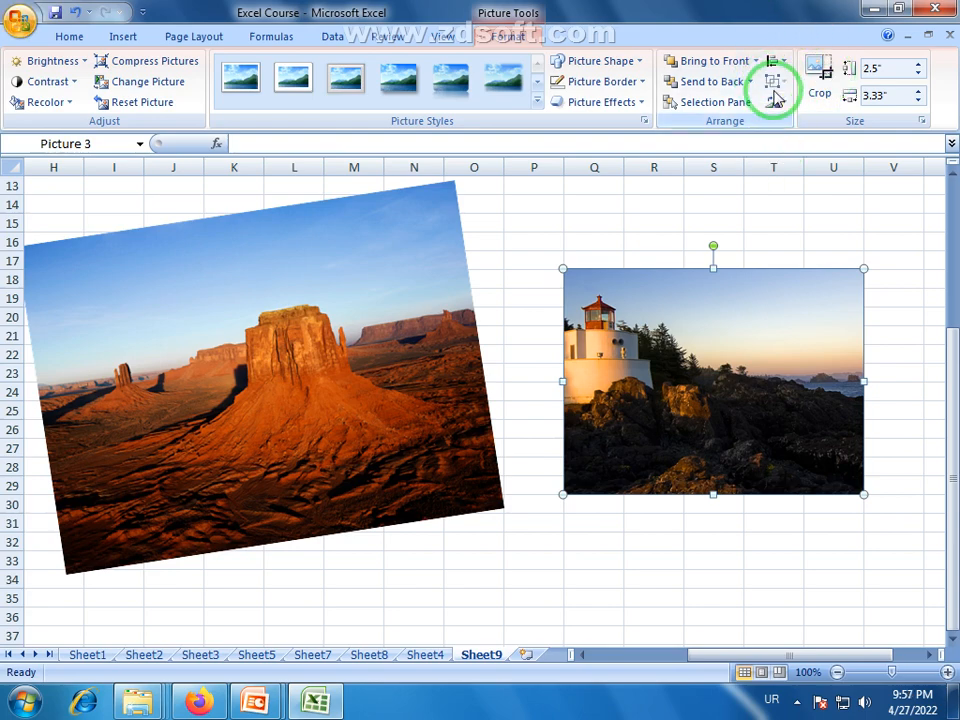
- Move the Desert picture to columns K to S so that its right side lies behind the Lighthouse picture
drag(326, 354, 524, 424)
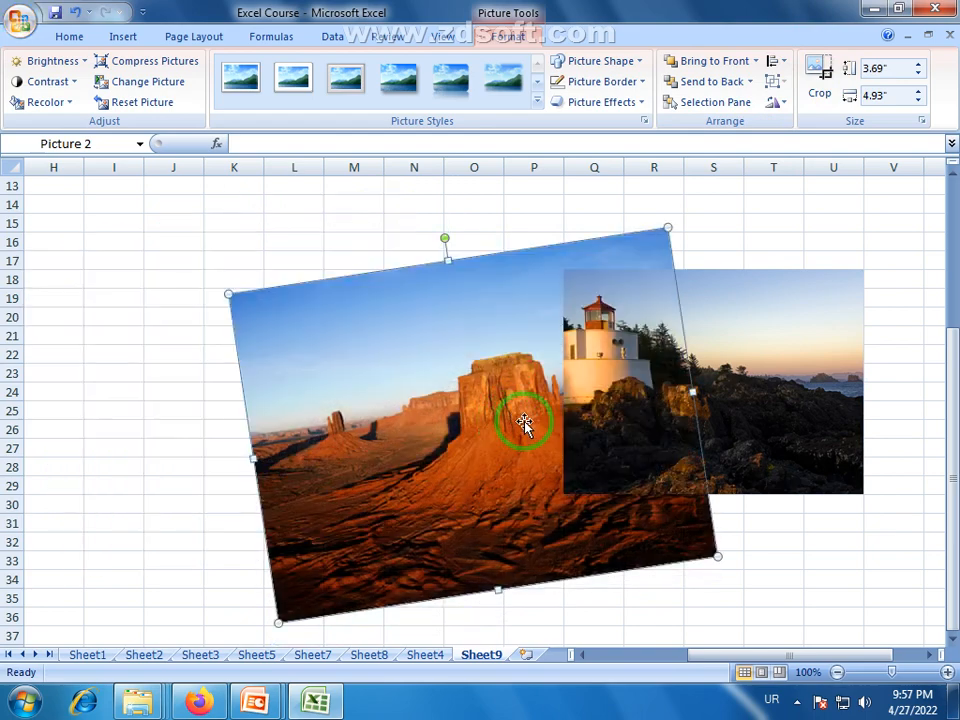
click(756, 541)
click(525, 453)
click(690, 398)
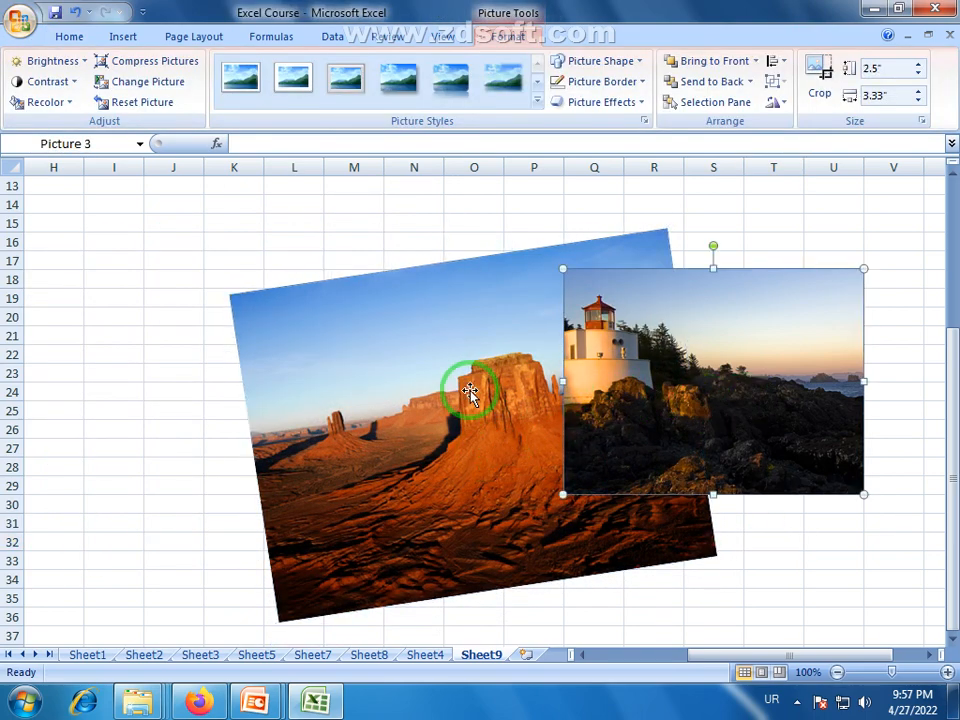
- Select both the Desert and Lighthouse pictures and group them
click(459, 314)
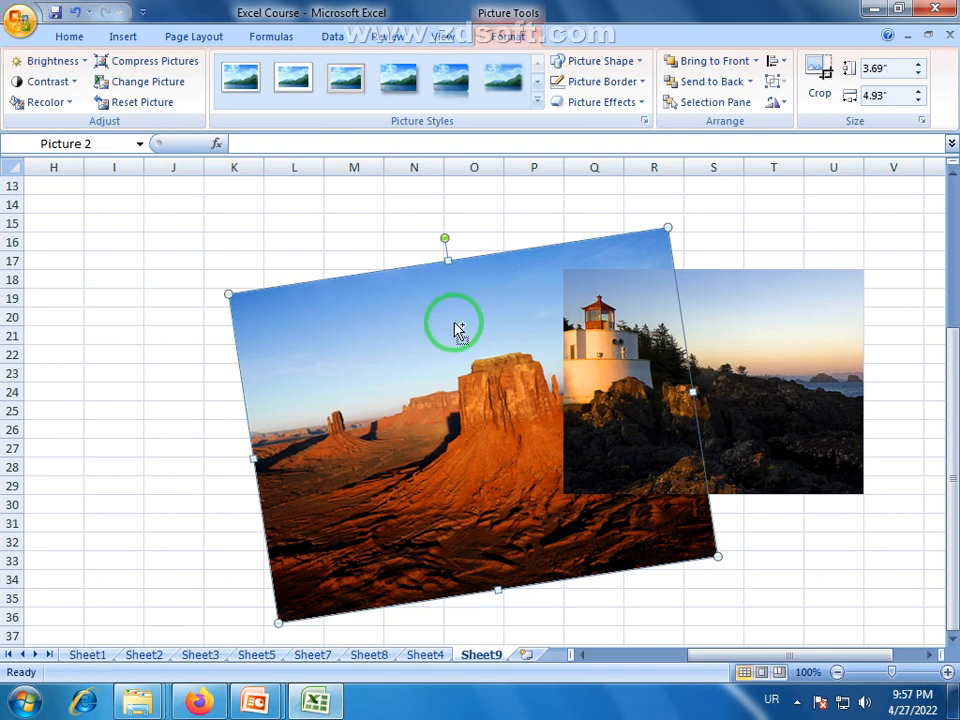
ctrl+click(737, 409)
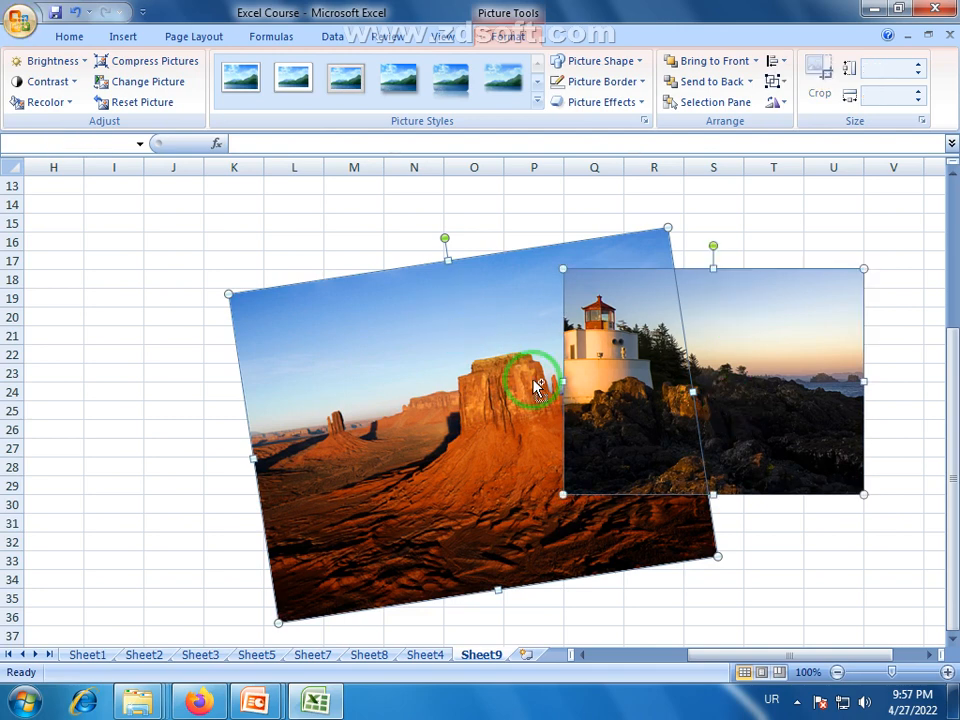
click(779, 85)
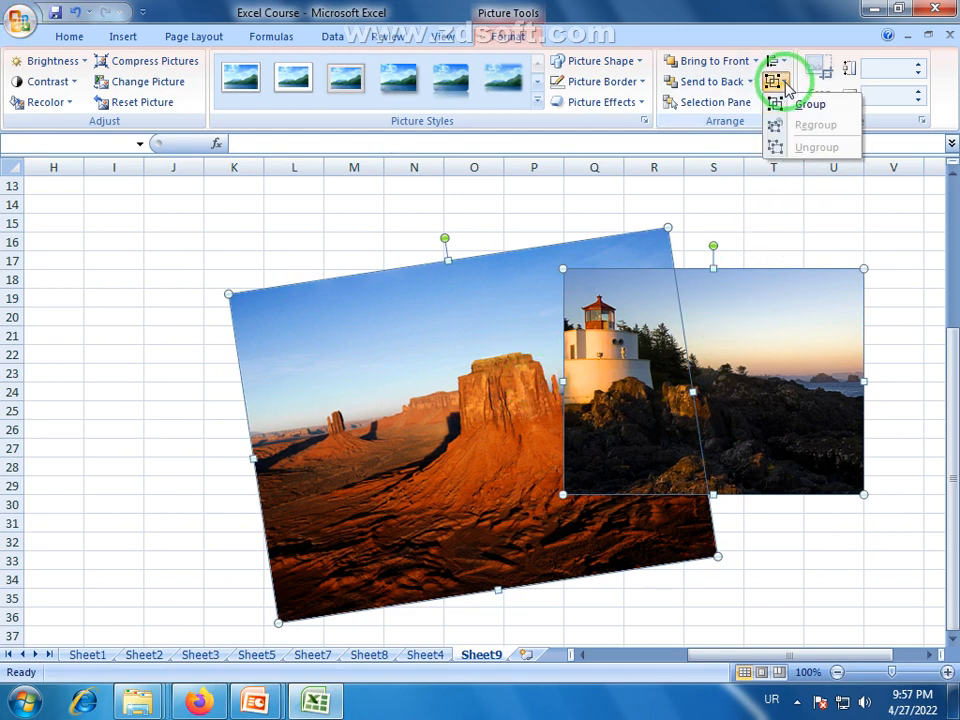
click(808, 105)
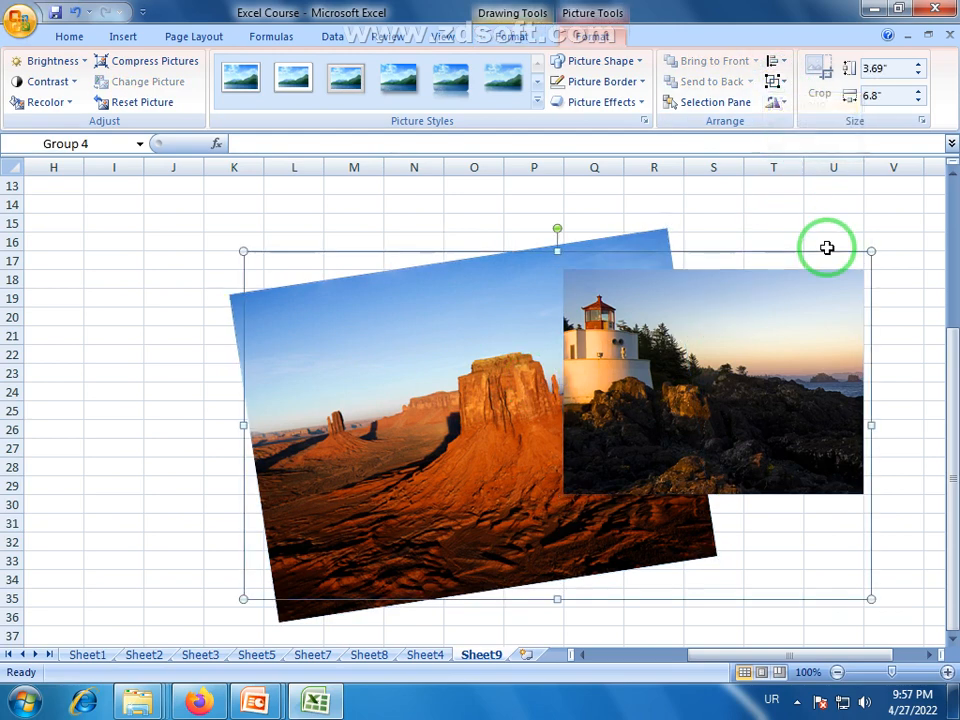
- Move the grouped pictures slightly up and to the left, and ungroup them
mouse_move(443, 441)
mouse_down()
mouse_move(366, 418)
mouse_move(277, 422)
mouse_move(441, 431)
mouse_up()
drag(497, 392, 466, 390)
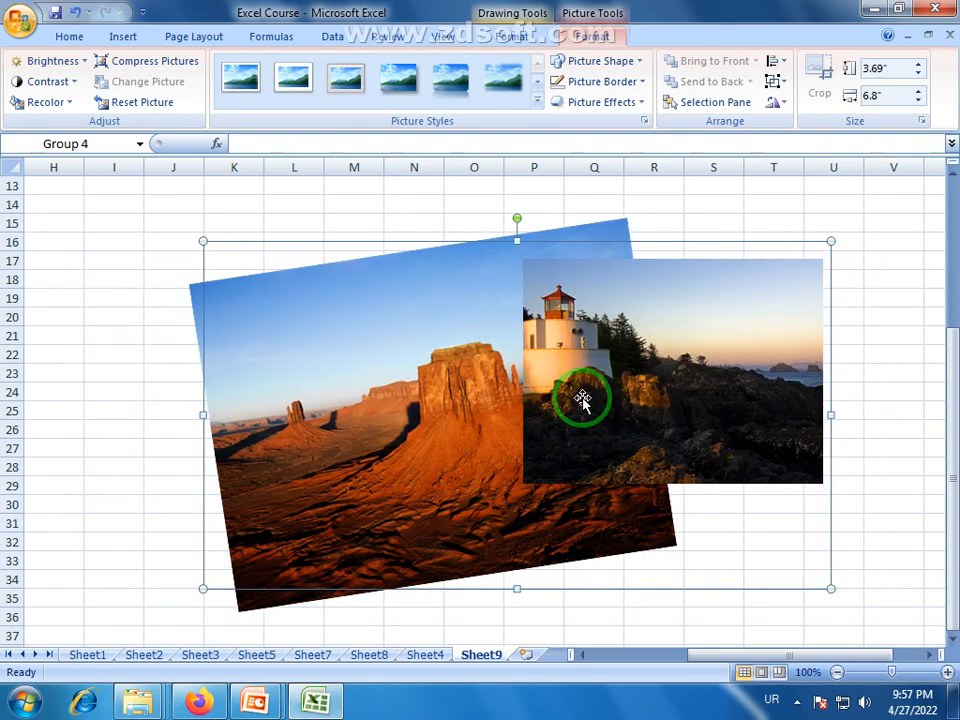
click(505, 393)
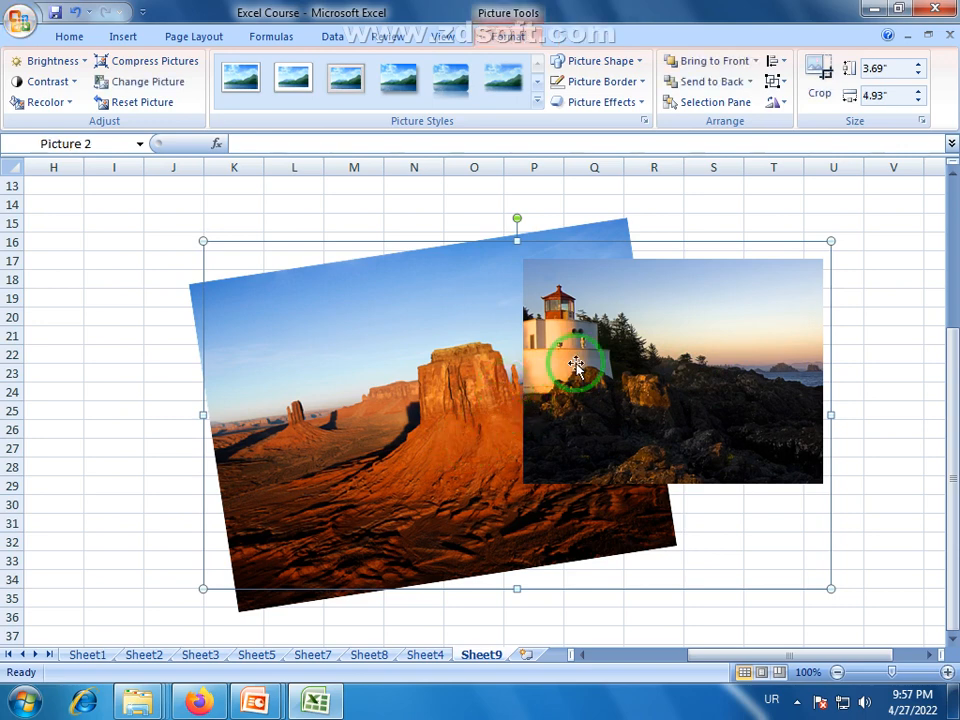
click(780, 82)
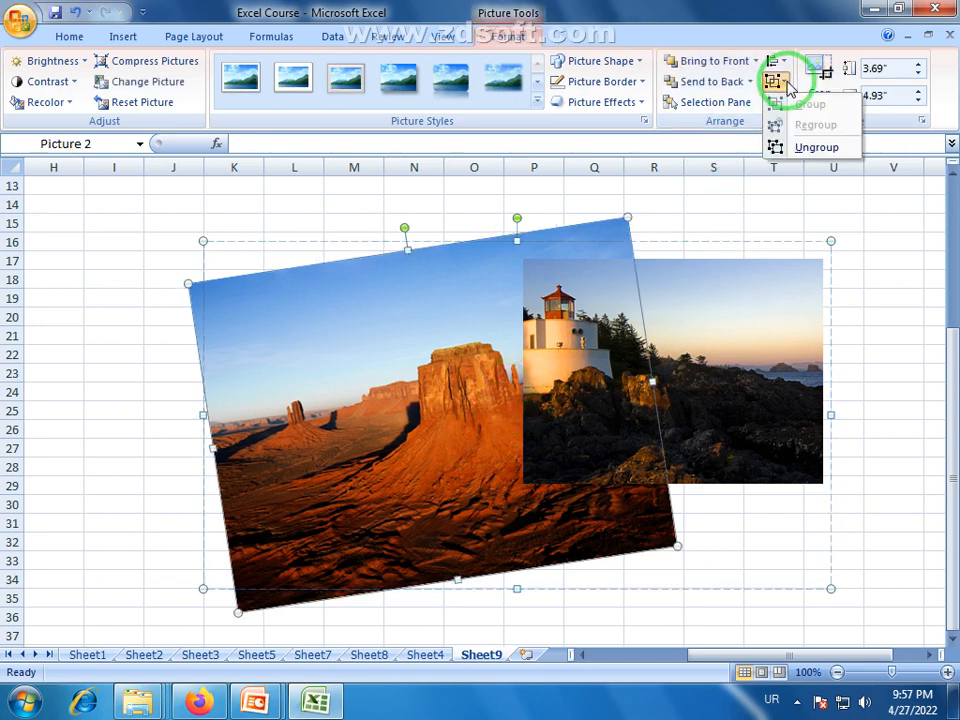
click(800, 147)
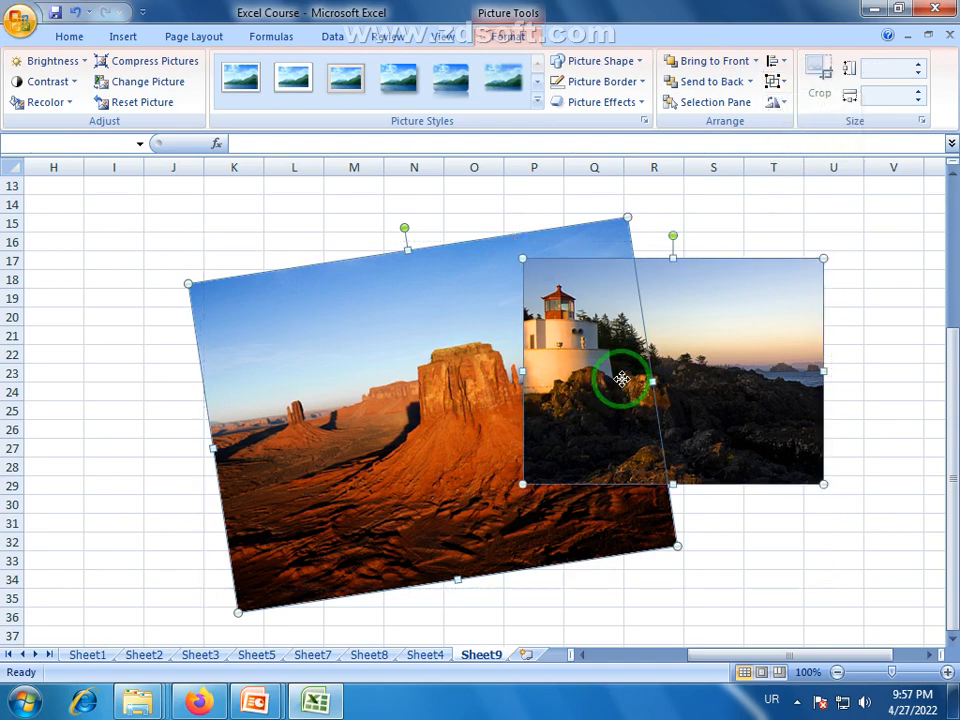
- Reposition the ungrouped pictures, leaving the Lighthouse picture in columns P to U over the Desert picture's right side
drag(660, 383, 700, 338)
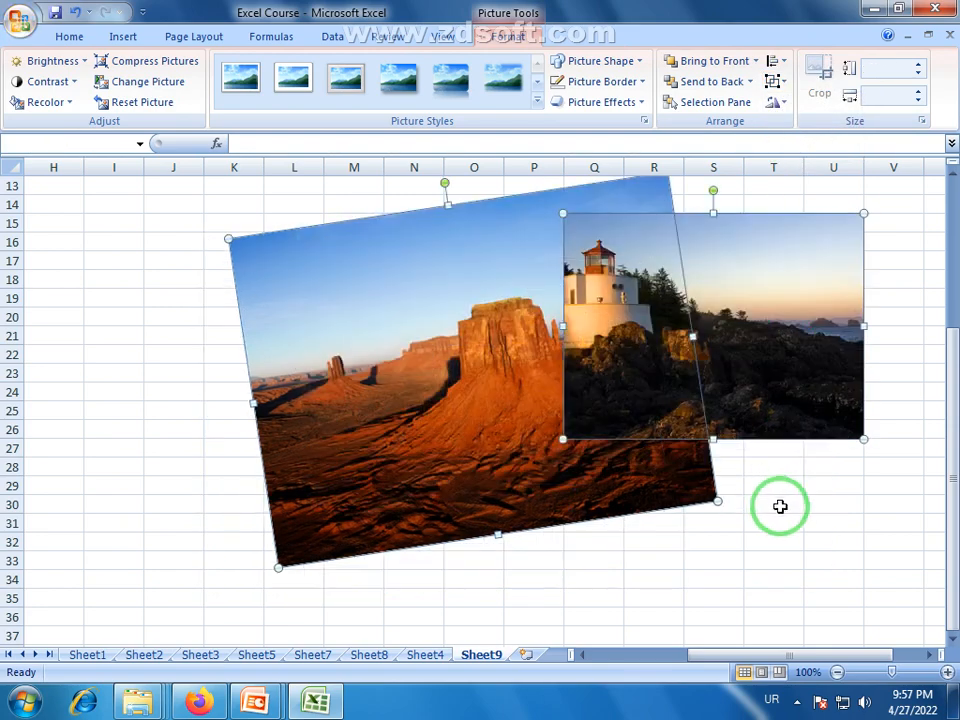
click(777, 505)
click(524, 475)
key(ctrl+z)
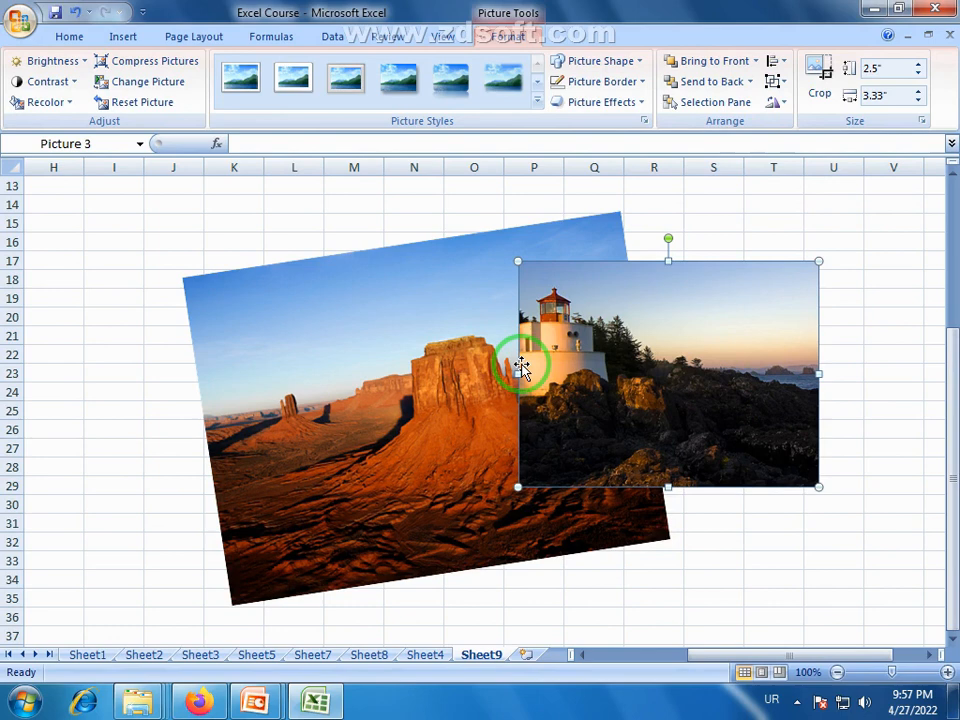
click(786, 103)
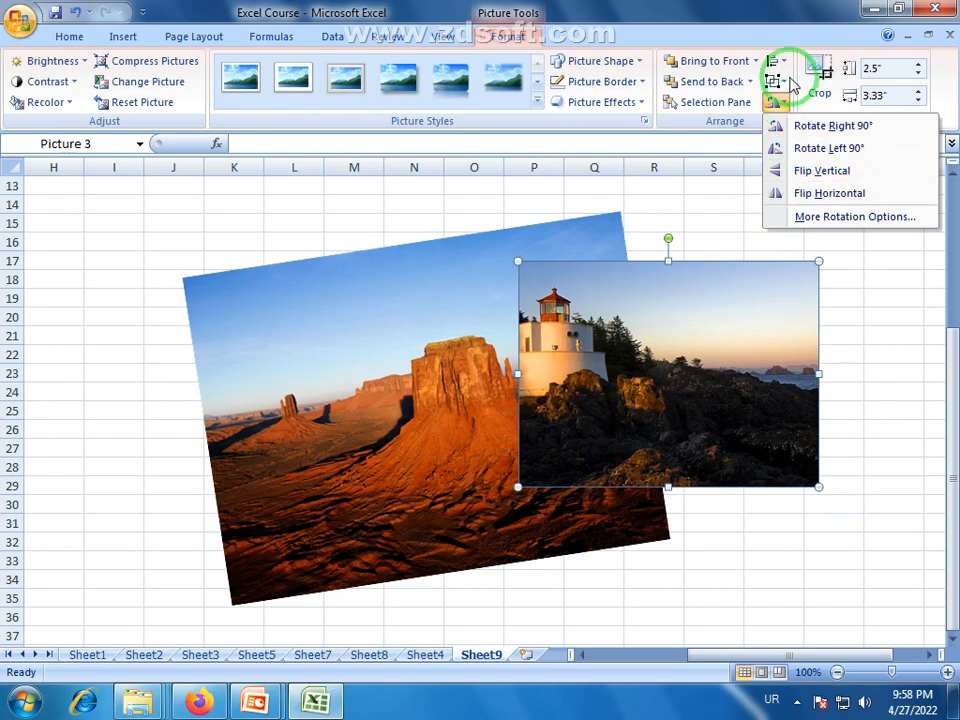
click(700, 124)
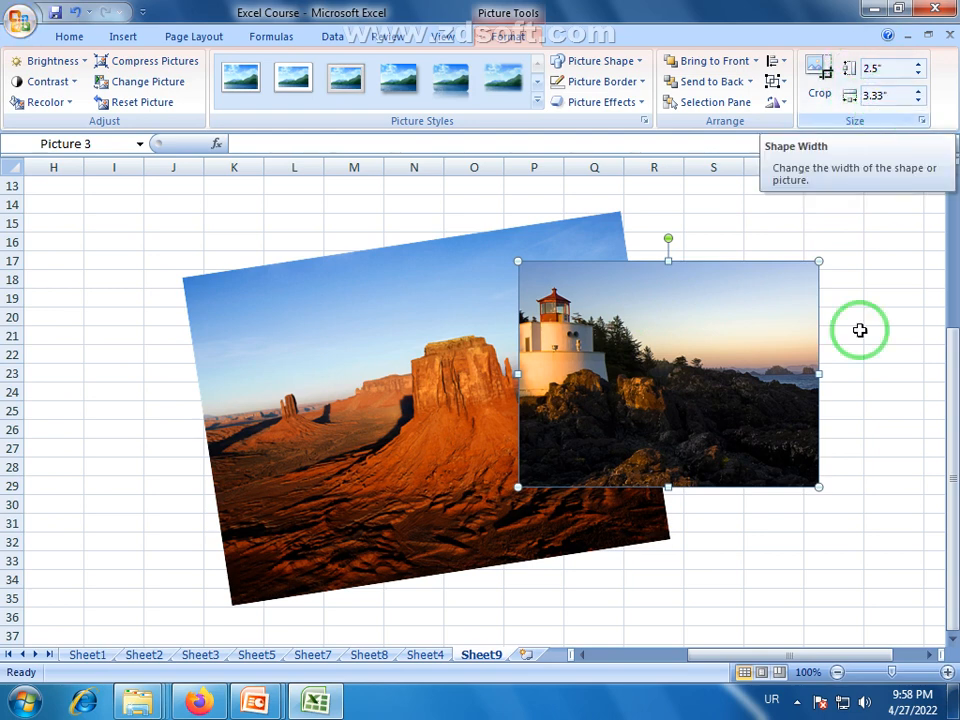
- Shrink the Lighthouse picture to about 2.58" wide, and set its height to 2.94"
drag(818, 487, 751, 436)
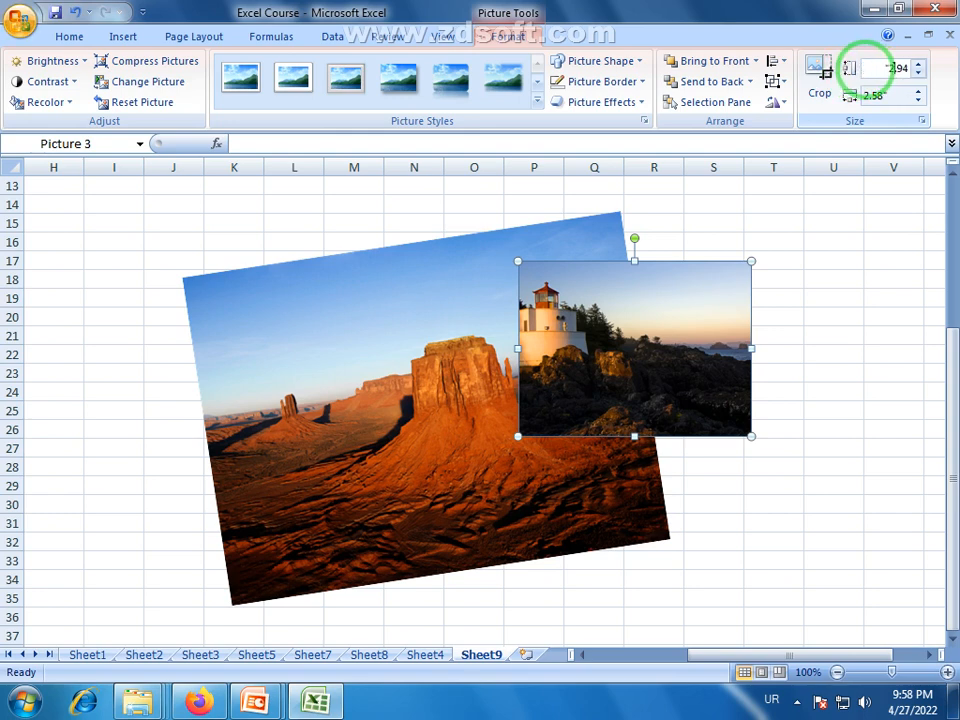
key(Return)
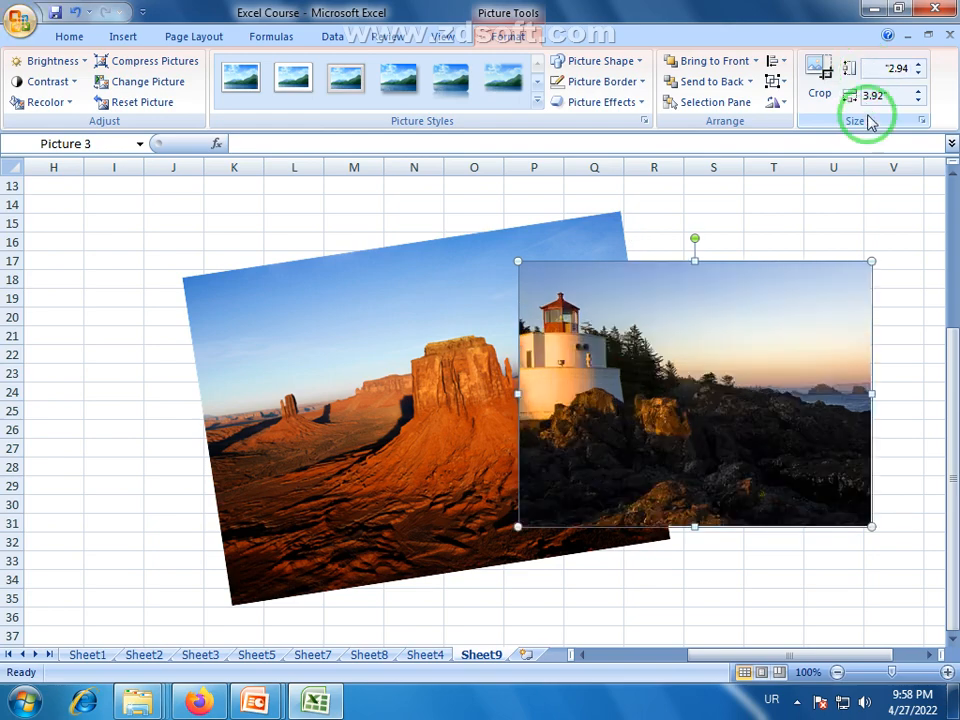
- Undo the Lighthouse picture's last height change and enlarge the picture proportionally to about 3.1" high by 4.14" wide
key(ctrl+z)
click(838, 277)
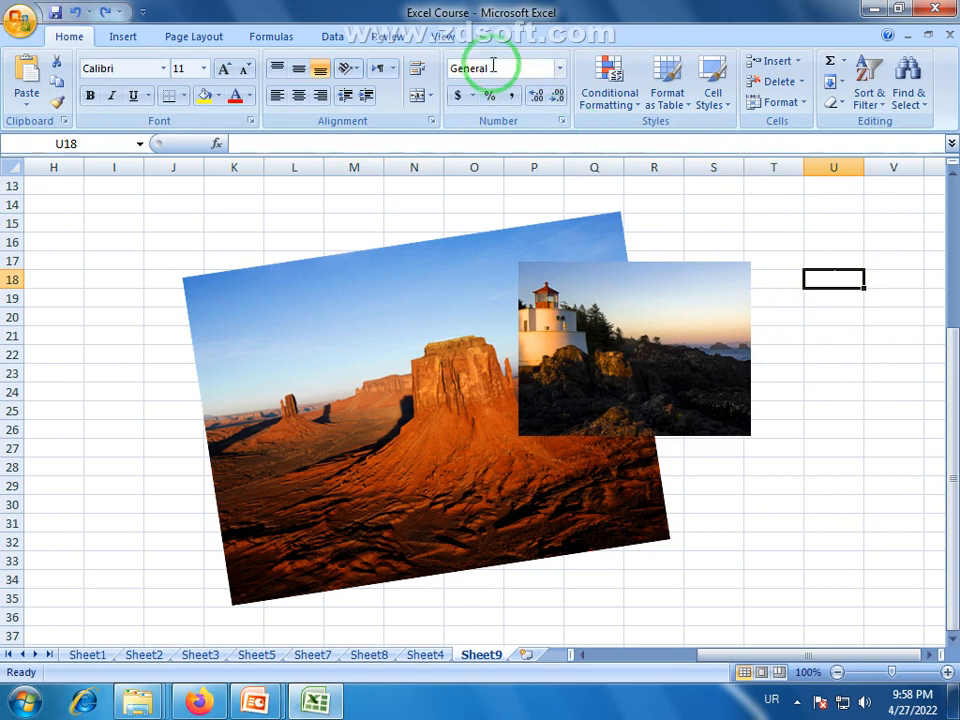
click(593, 365)
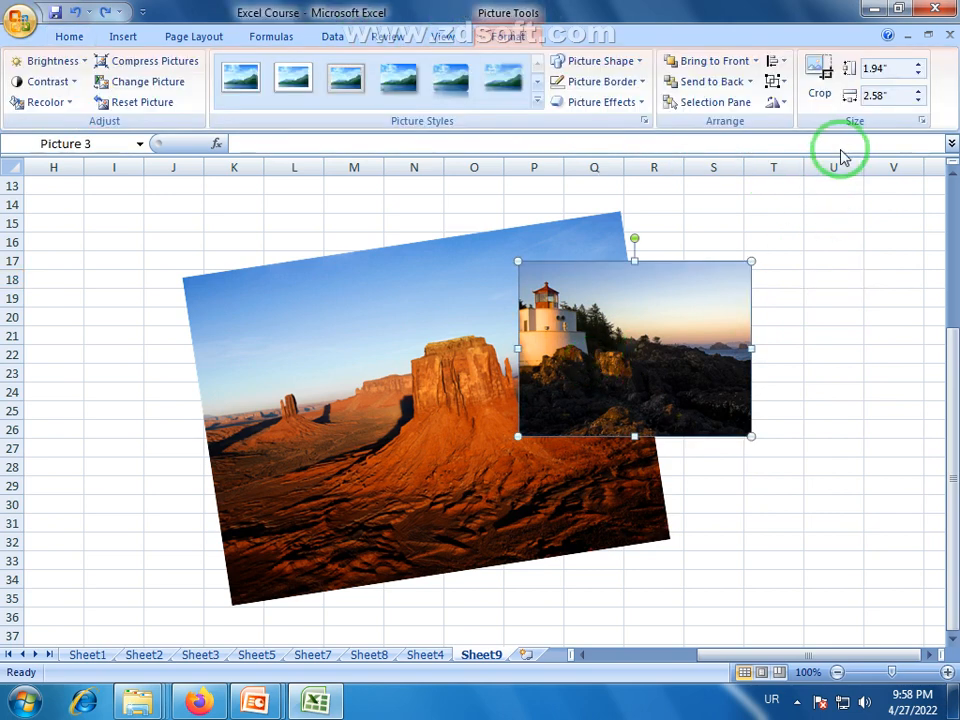
click(819, 80)
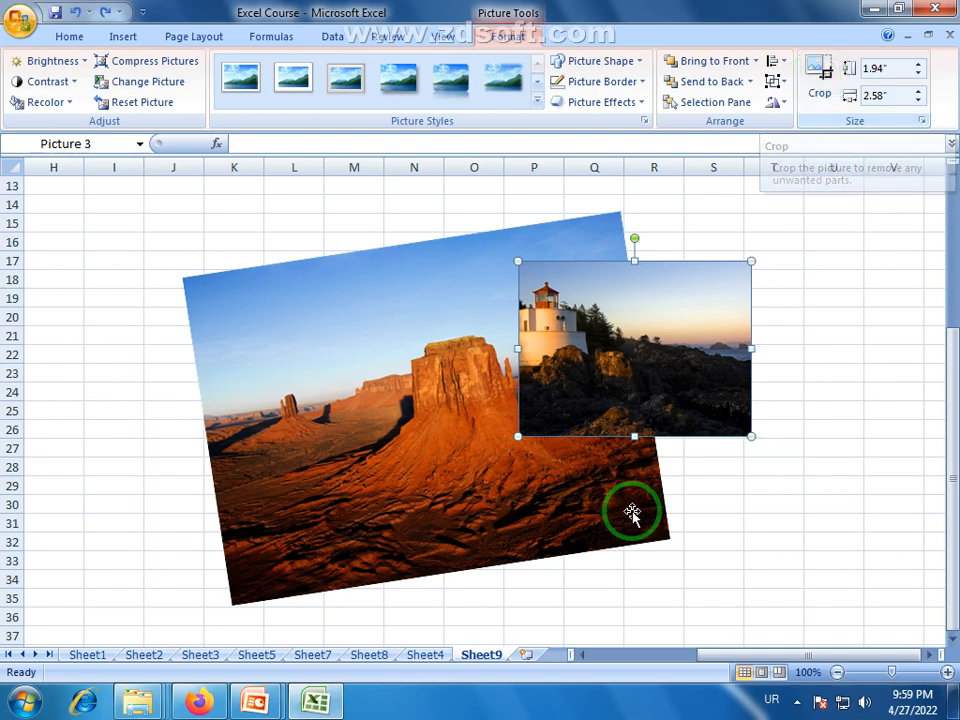
drag(756, 437, 891, 541)
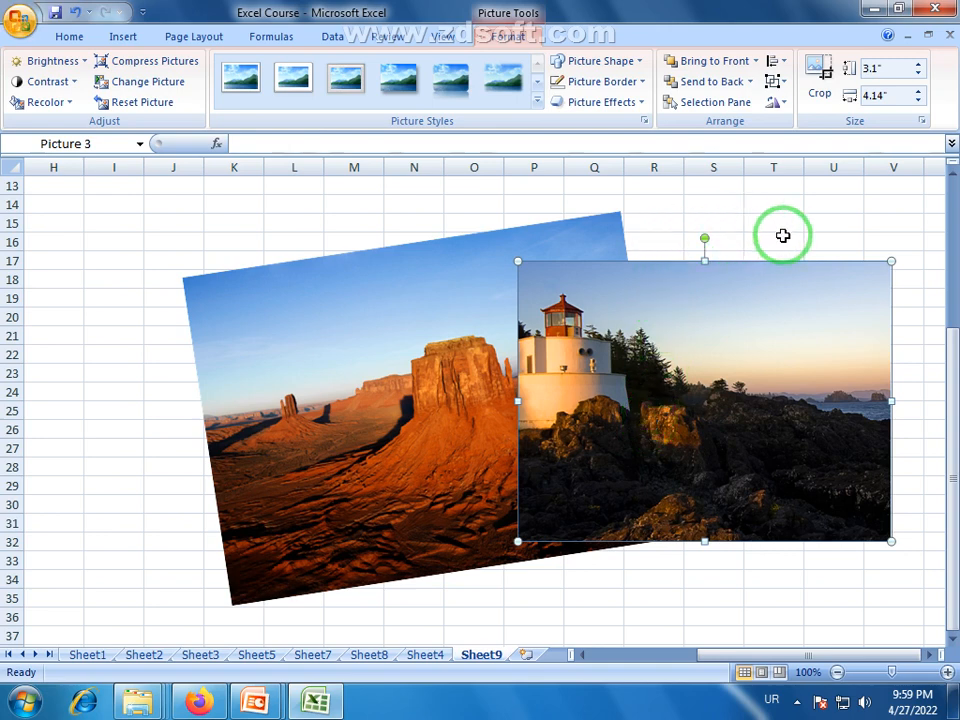
- Crop the Lighthouse picture from its right and bottom edges to about 2.14" high by 1.74" wide
click(818, 76)
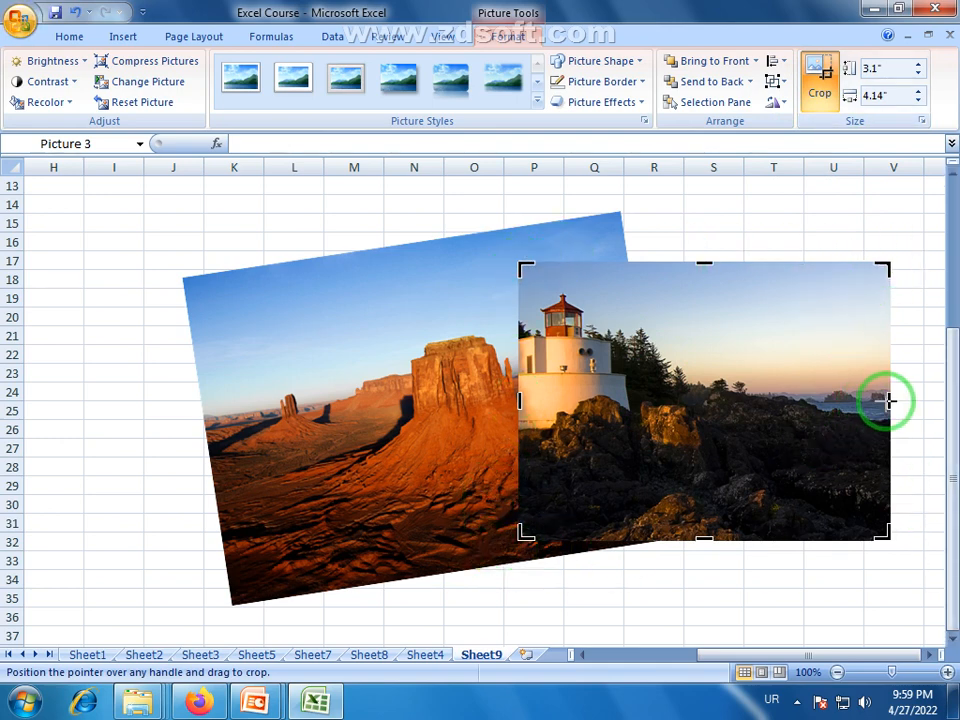
drag(890, 400, 772, 400)
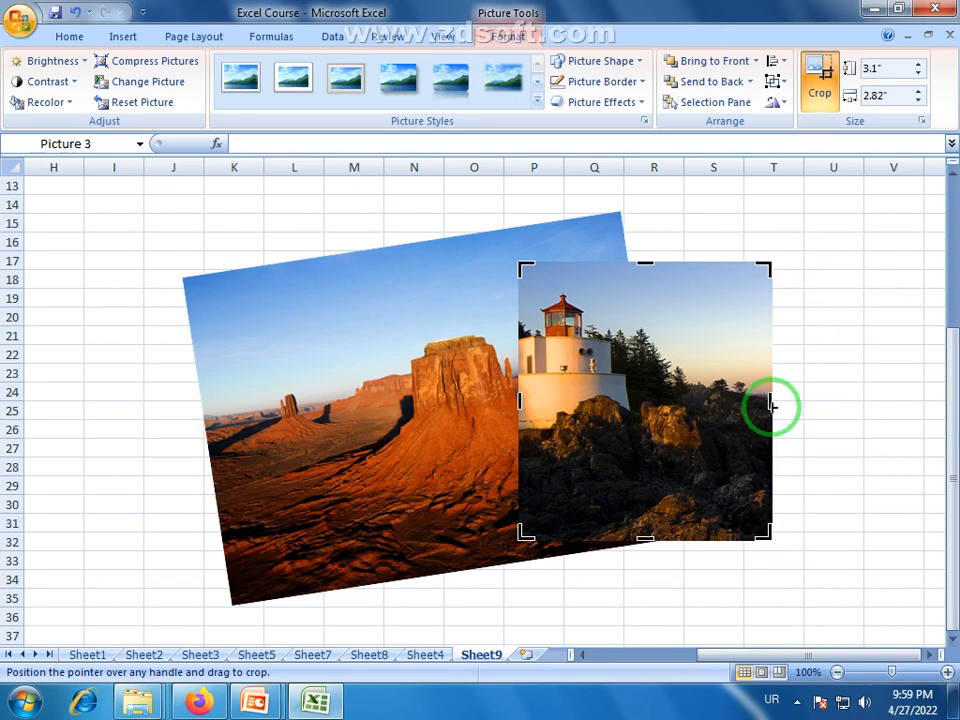
drag(772, 405, 674, 397)
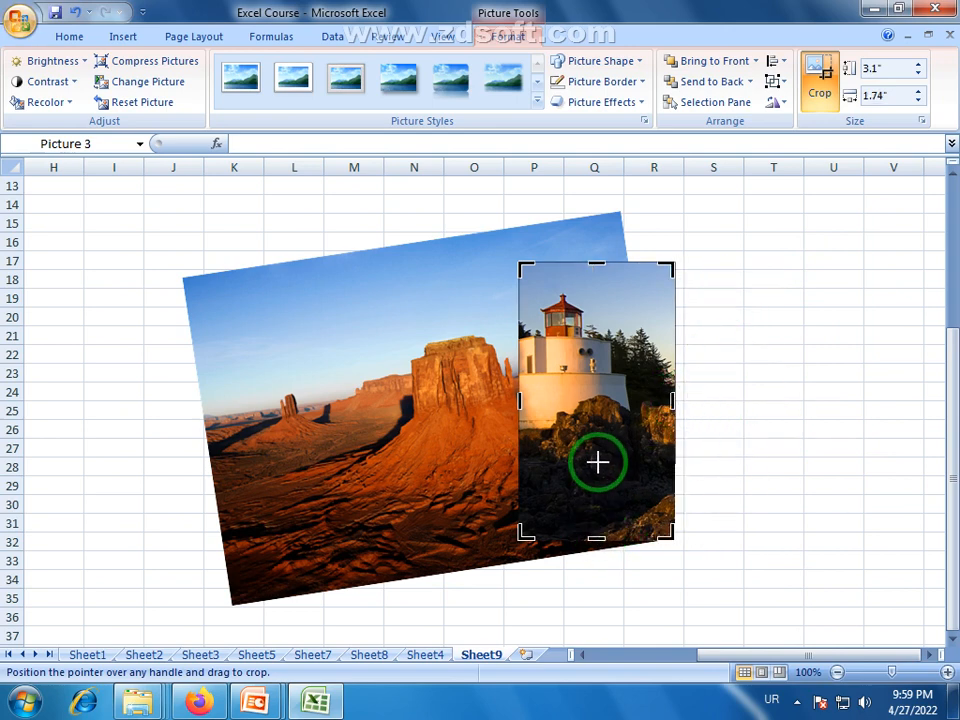
drag(597, 454, 597, 451)
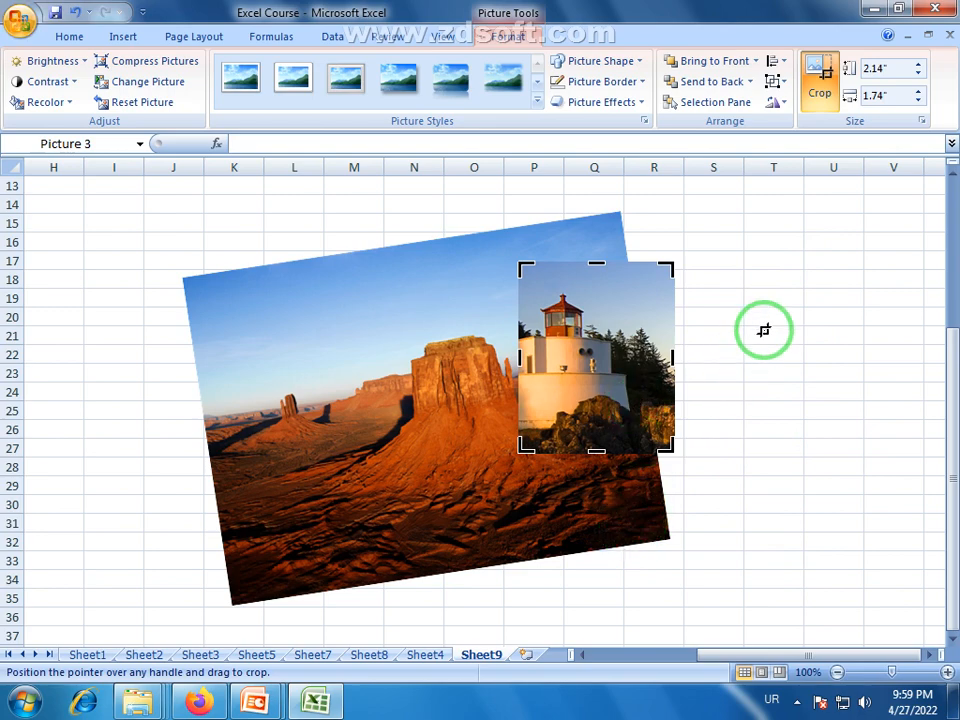
click(830, 283)
- Shrink the Desert picture to about 2.59" by 3.46", and move the cropped Lighthouse picture beside it in columns J to L
drag(567, 385, 751, 329)
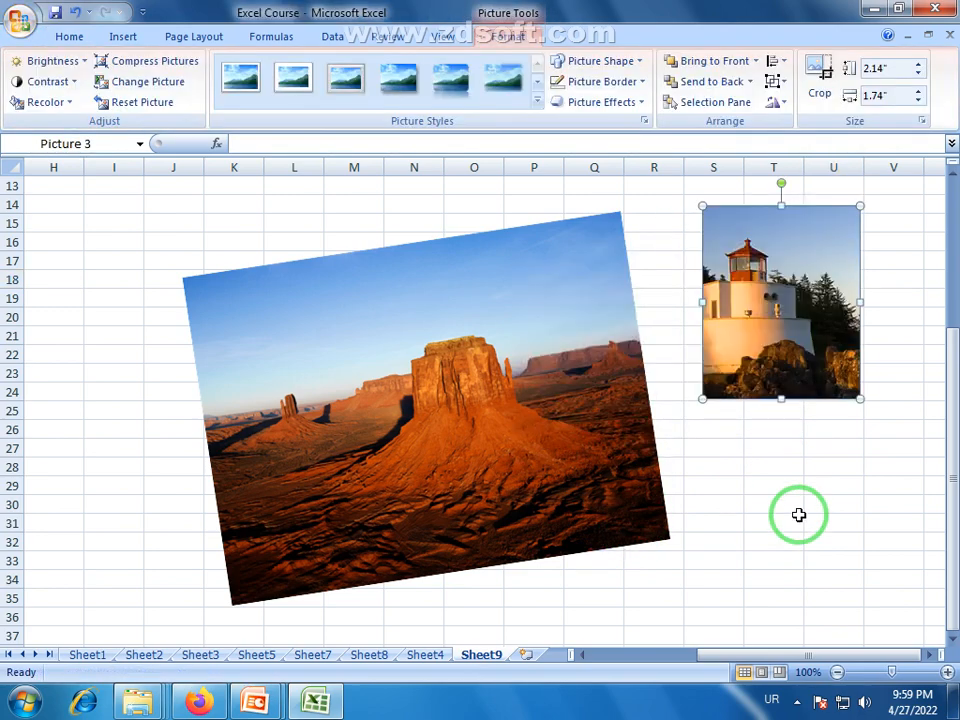
click(476, 317)
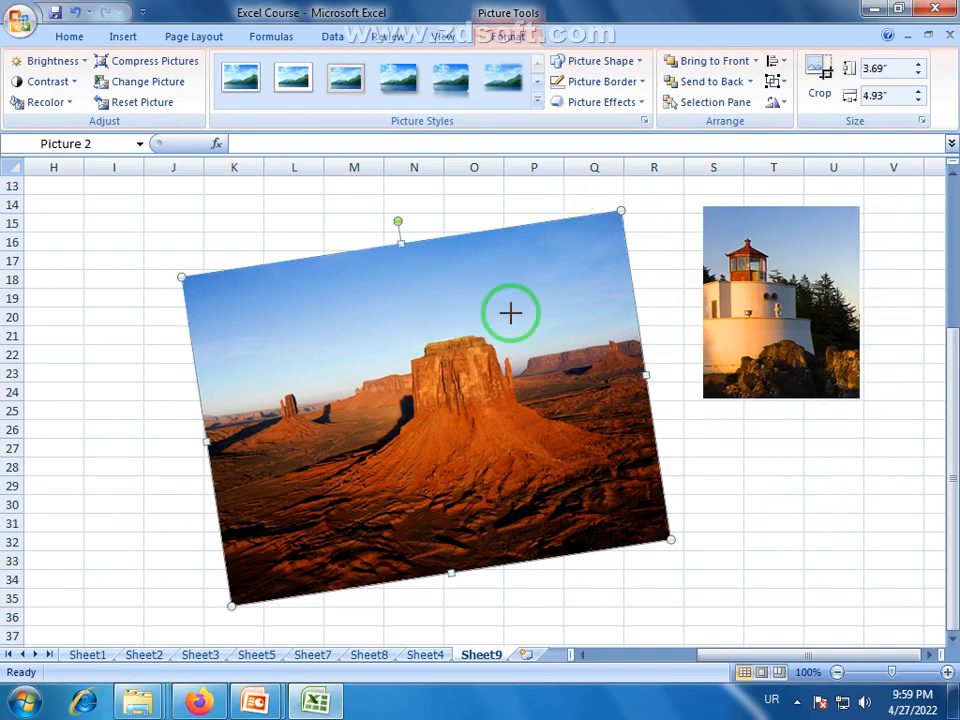
drag(510, 313, 506, 322)
drag(392, 439, 525, 328)
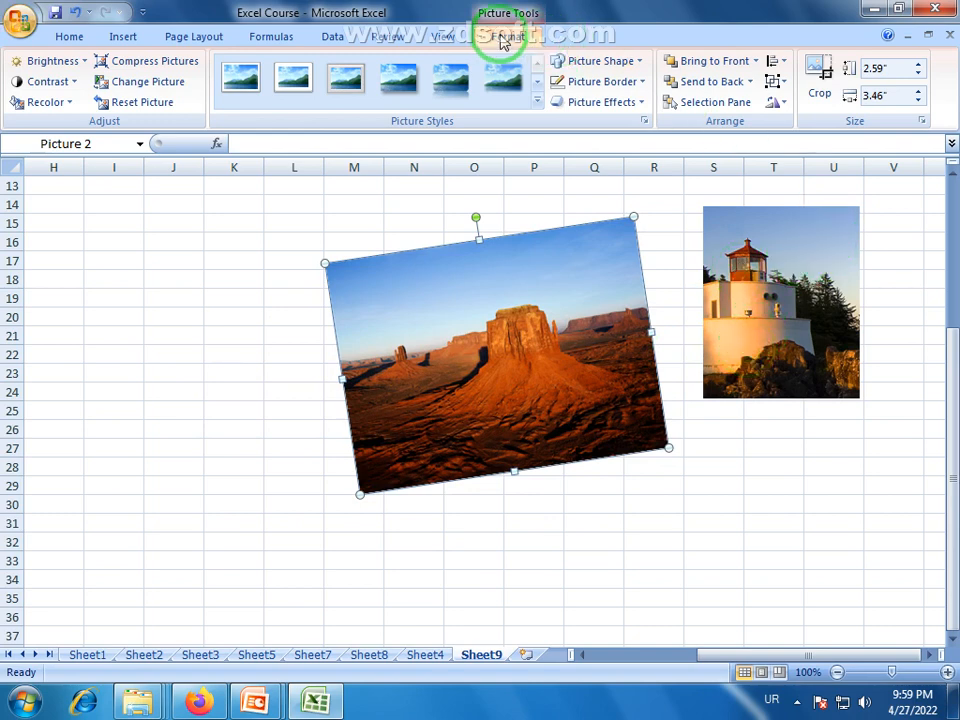
drag(763, 297, 230, 418)
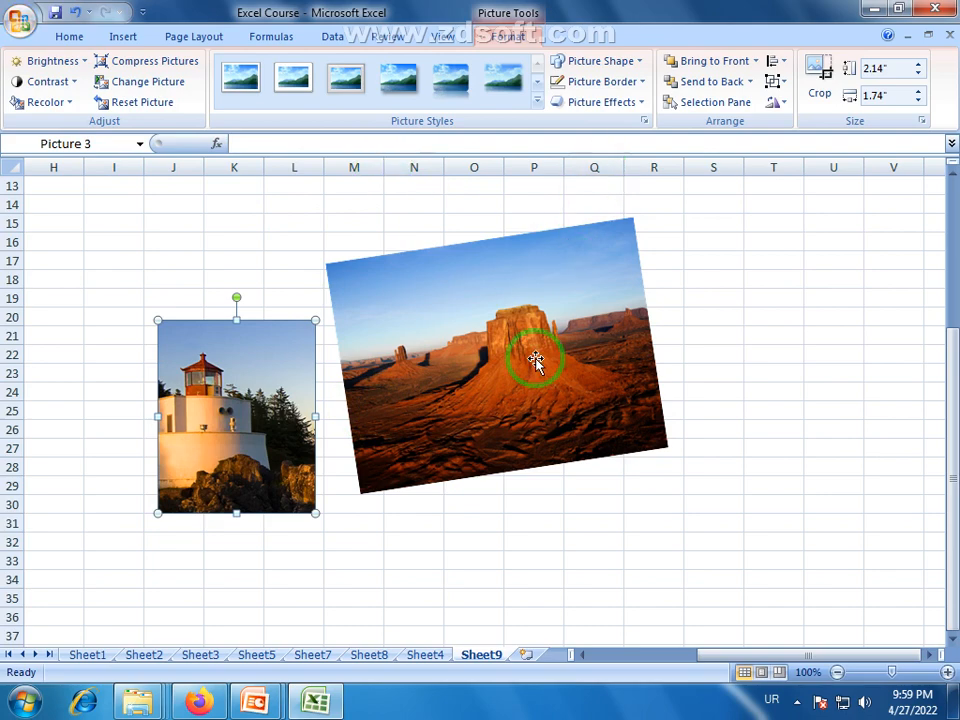
- Open Sheet8 and examine the logo picture beside the DAILY BALANCE SHEET title
click(362, 658)
click(240, 232)
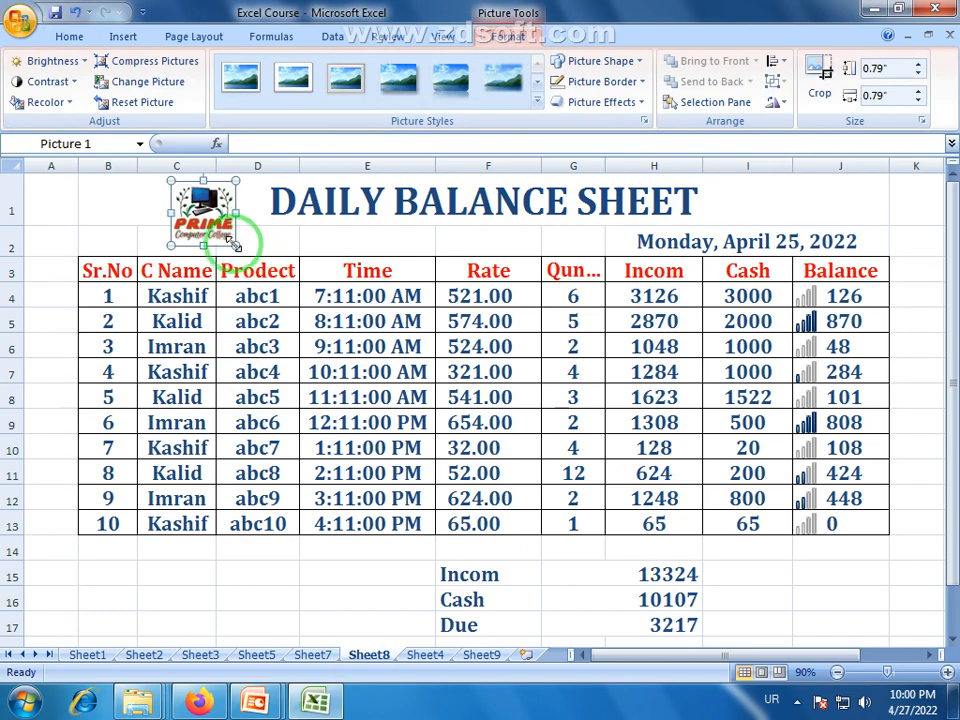
mouse_move(235, 246)
mouse_down()
mouse_move(290, 362)
mouse_move(264, 268)
mouse_move(249, 259)
mouse_move(250, 245)
mouse_move(237, 248)
mouse_up()
click(130, 245)
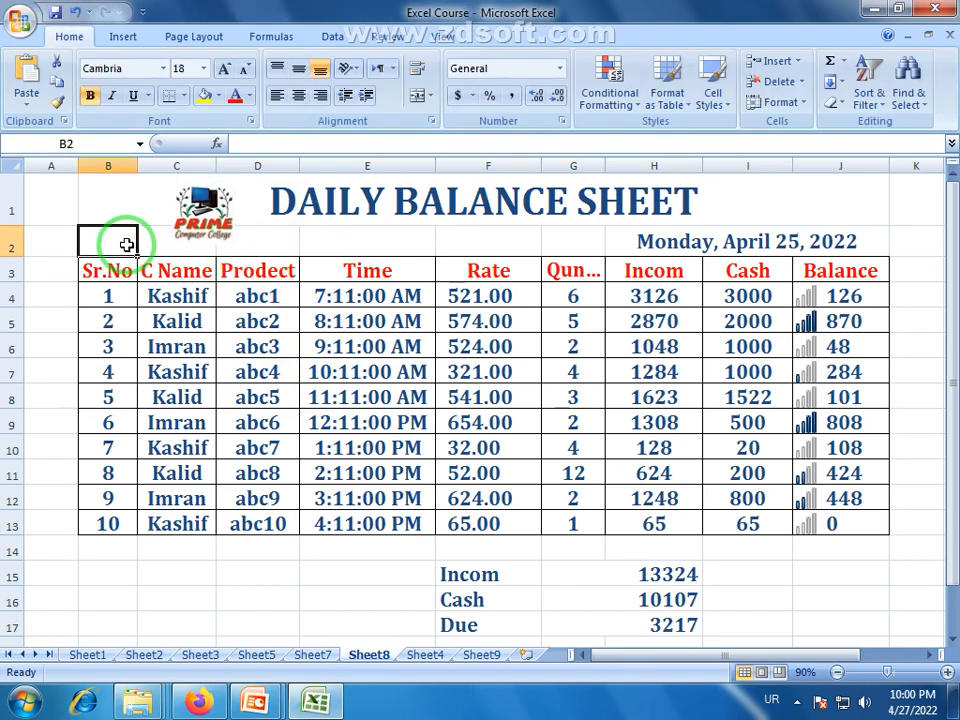
click(197, 212)
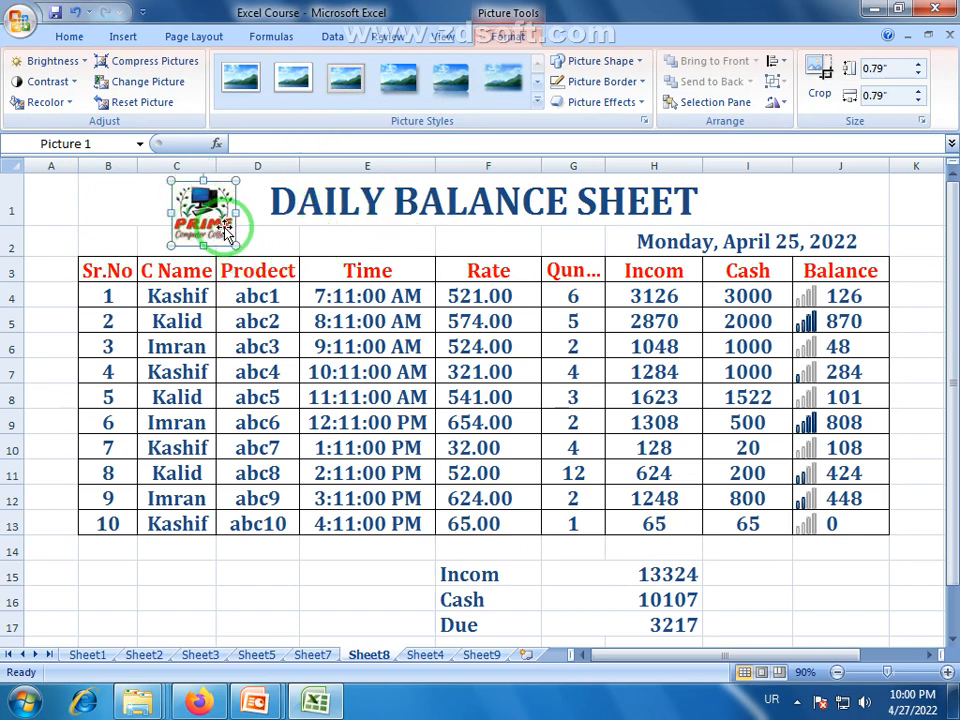
click(232, 595)
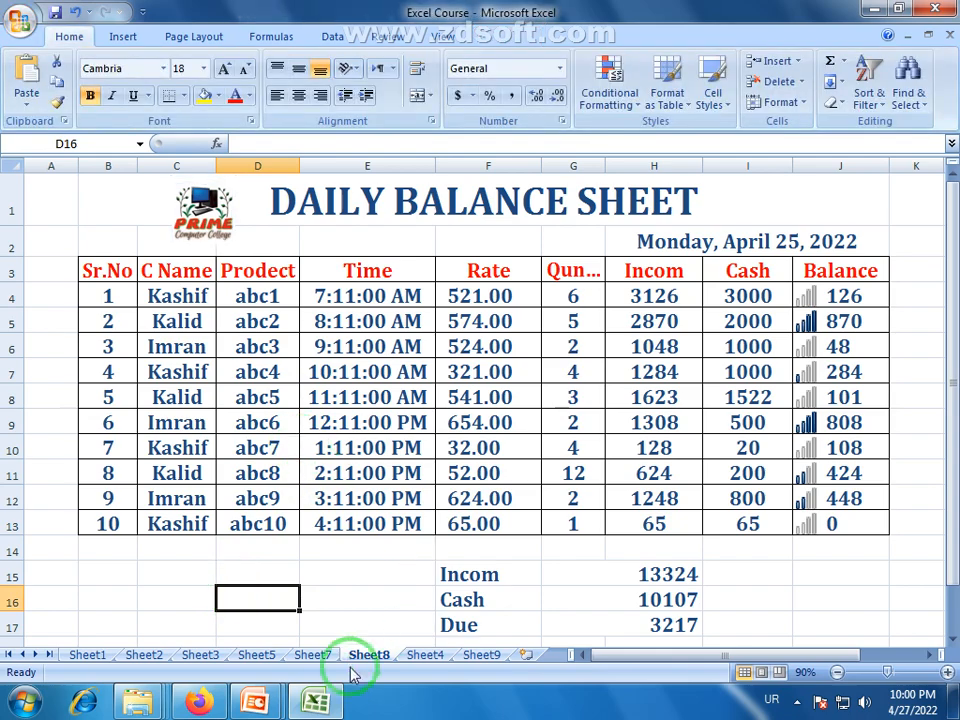
- Look through the other open windows, switch back to the Excel workbook and return to Sheet9
click(255, 700)
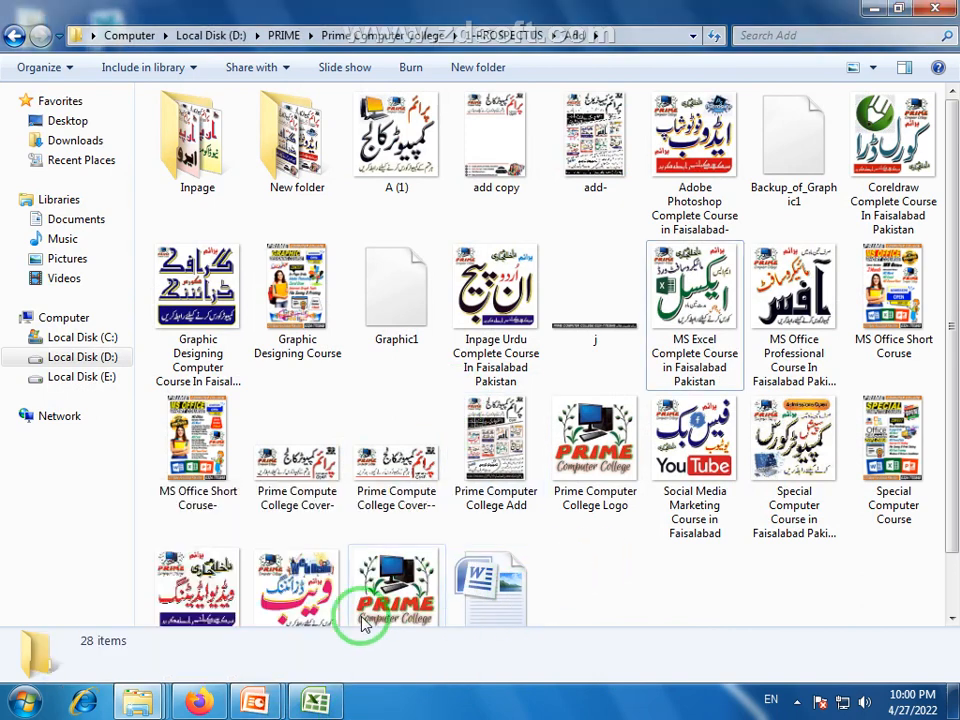
click(196, 702)
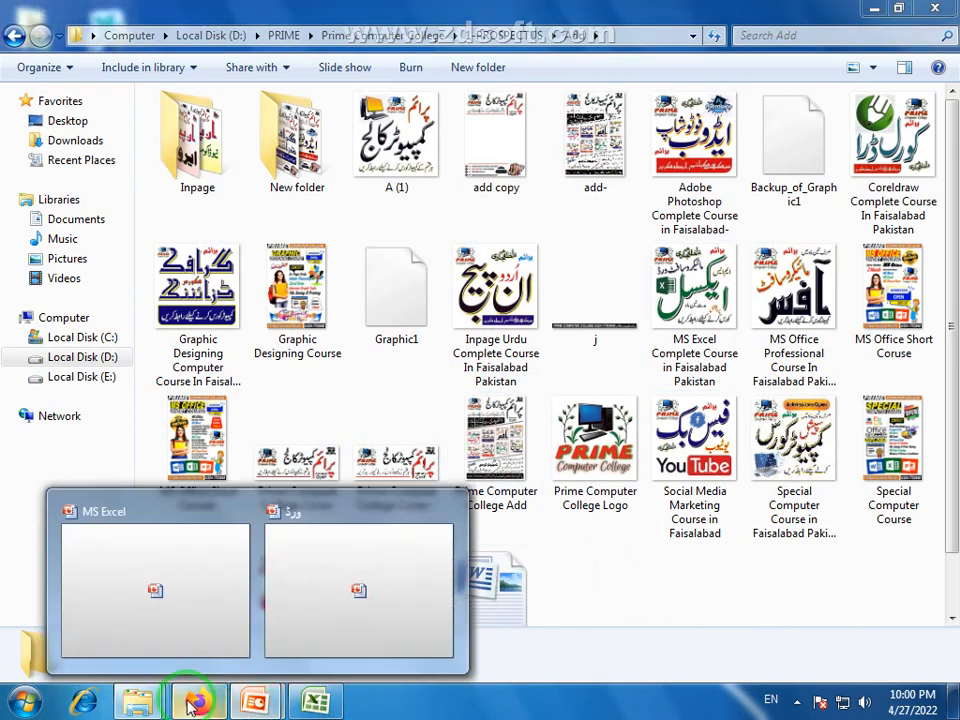
click(312, 703)
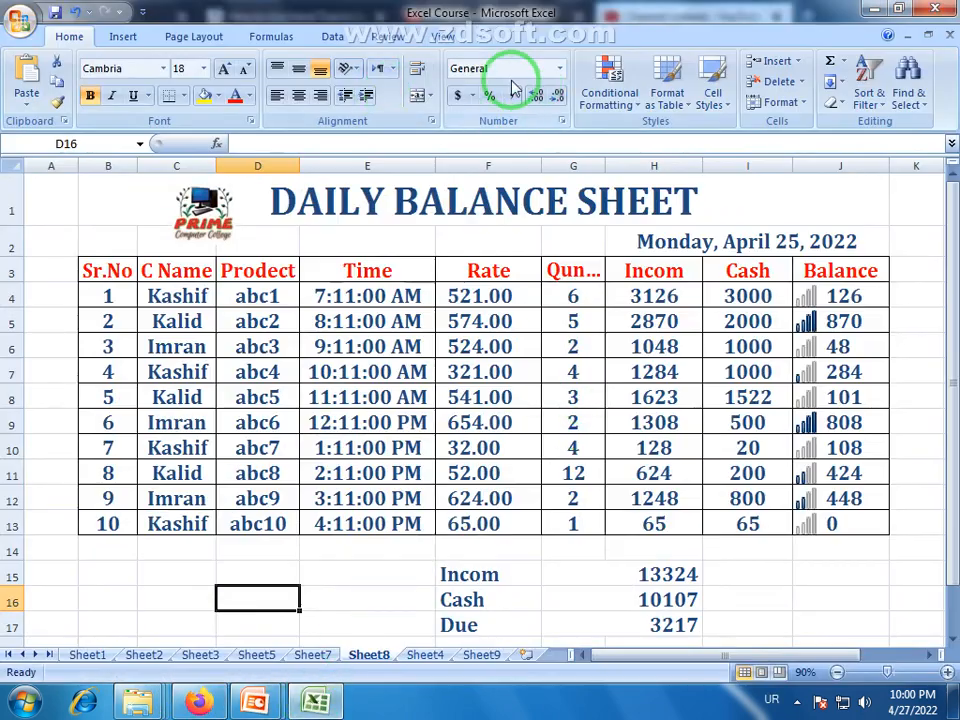
click(481, 657)
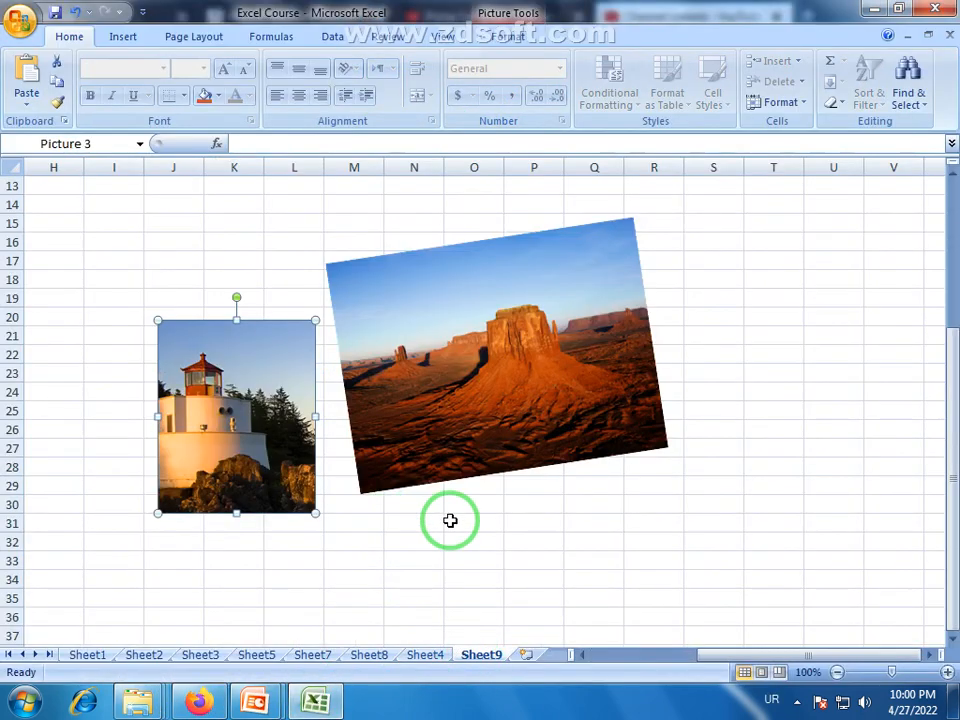